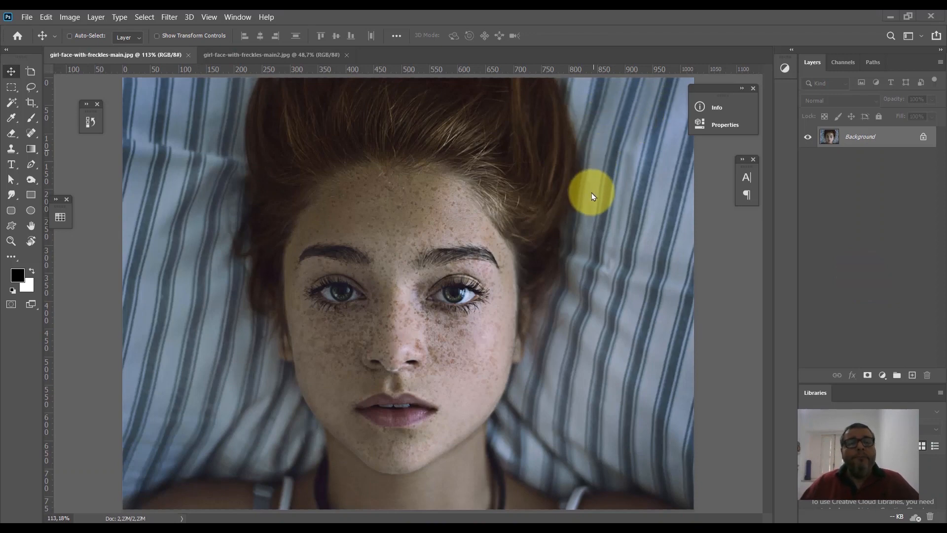
# Step: Compare the two freckled portraits in girl-face-with-freckles-main.jpg and girl-face-with-freckles-main2.jpg, ending on the first one
pyautogui.click(253, 53)
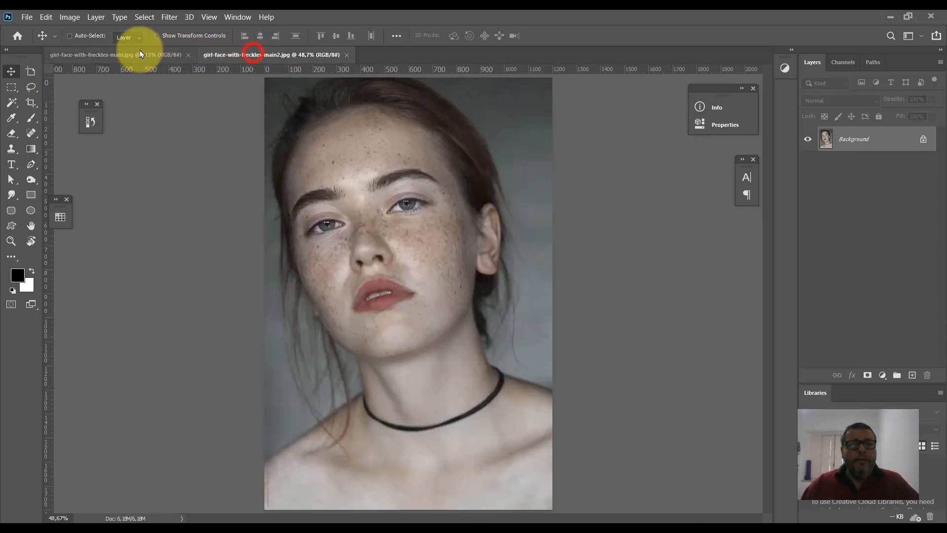
pyautogui.click(134, 55)
pyautogui.click(272, 53)
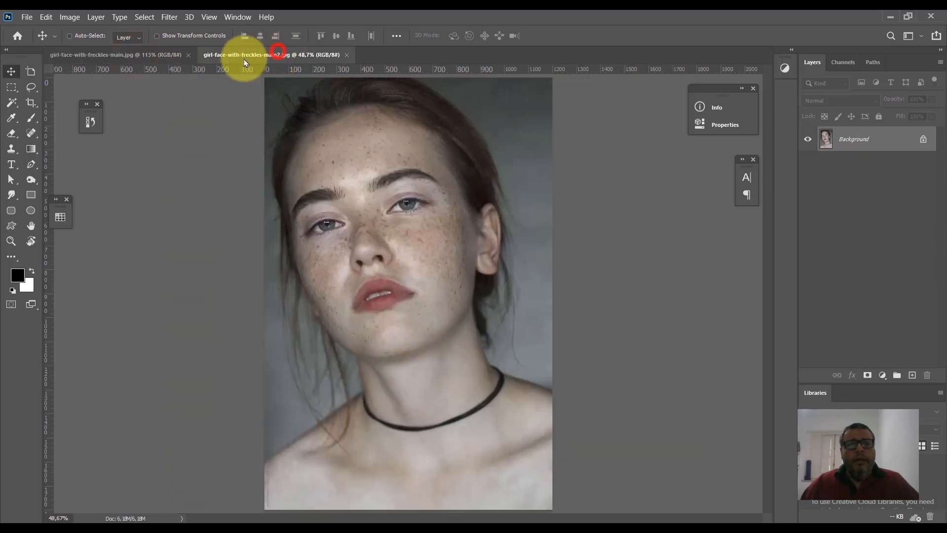
pyautogui.click(129, 54)
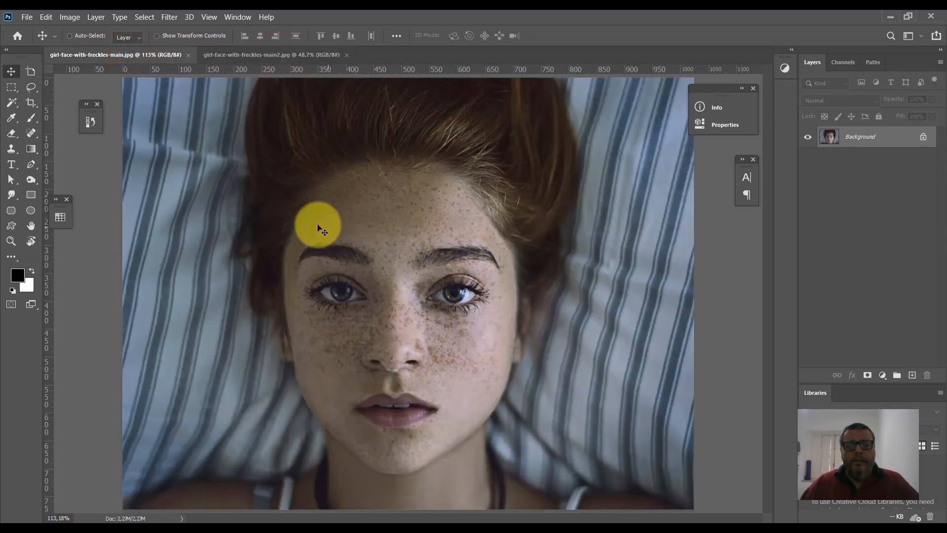
pyautogui.click(249, 52)
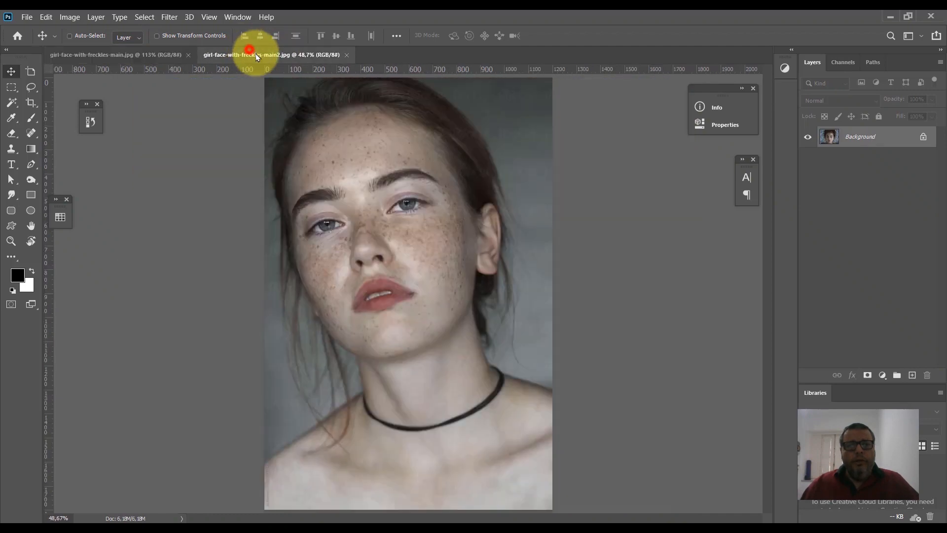
pyautogui.click(129, 54)
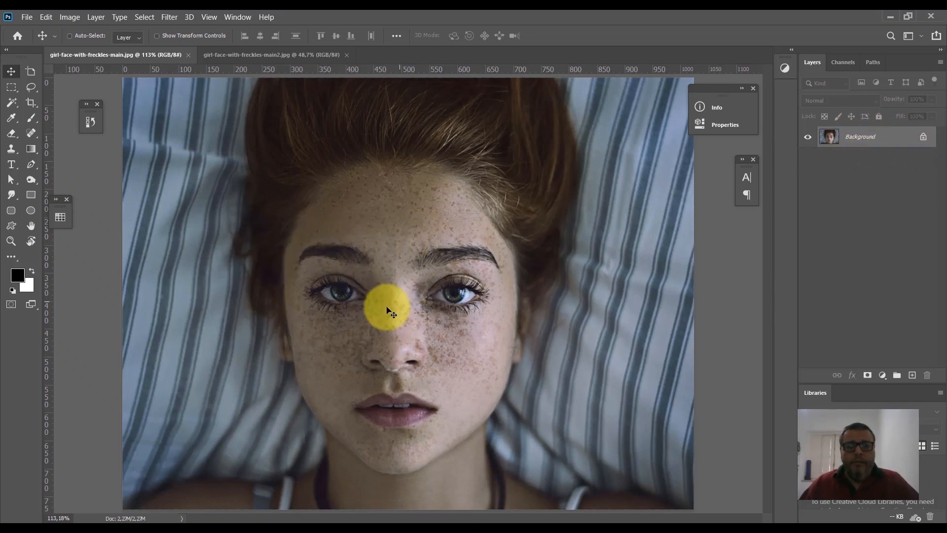
# Step: Unlock the Background layer of girl-face-with-freckles-main.jpg so it becomes a regular layer
pyautogui.hotkey('ctrl', 'space')
pyautogui.moveTo(364, 319); pyautogui.dragTo(404, 286)
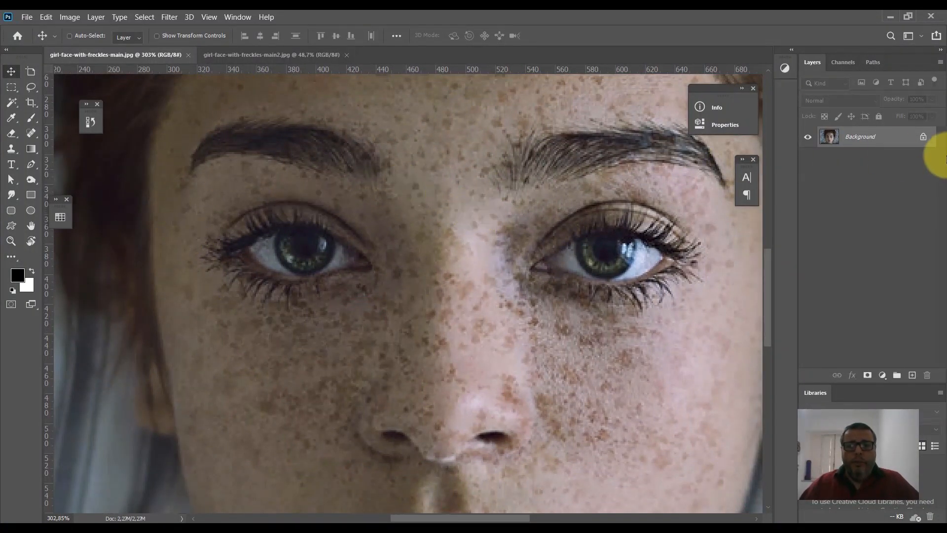
pyautogui.click(923, 137)
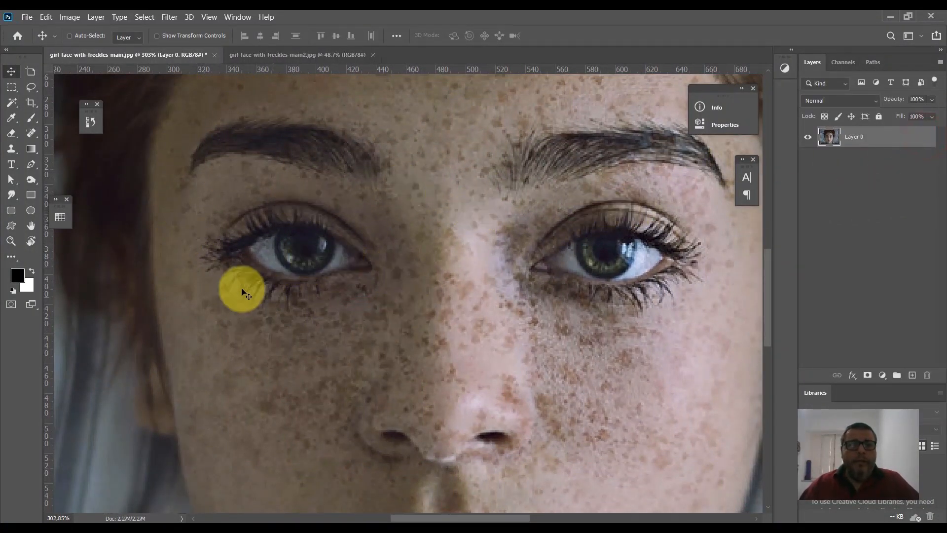
# Step: Remove several freckles between the eyebrows and at the upper nose bridge with the Spot Healing Brush
pyautogui.click(31, 133)
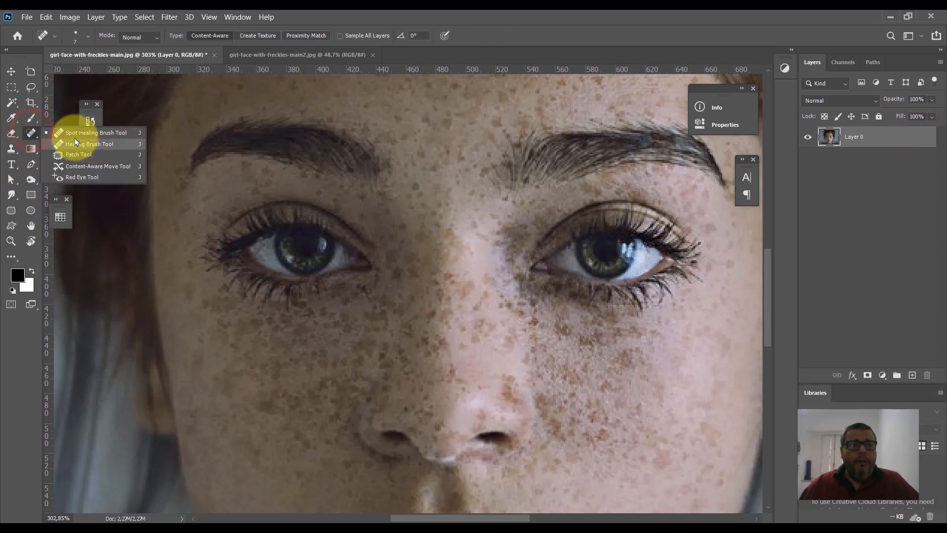
pyautogui.click(104, 132)
pyautogui.click(414, 182)
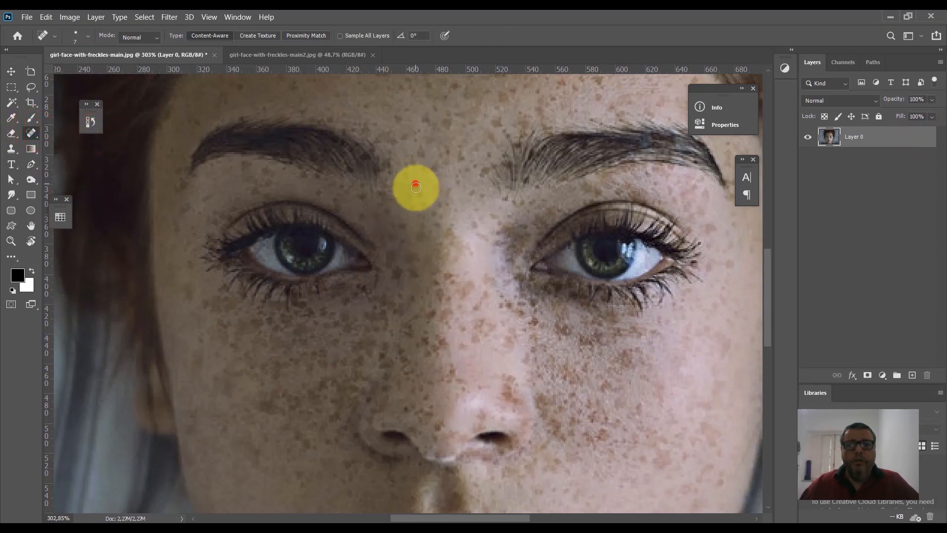
pyautogui.click(437, 164)
pyautogui.click(421, 159)
pyautogui.click(448, 125)
pyautogui.click(442, 197)
pyautogui.click(451, 229)
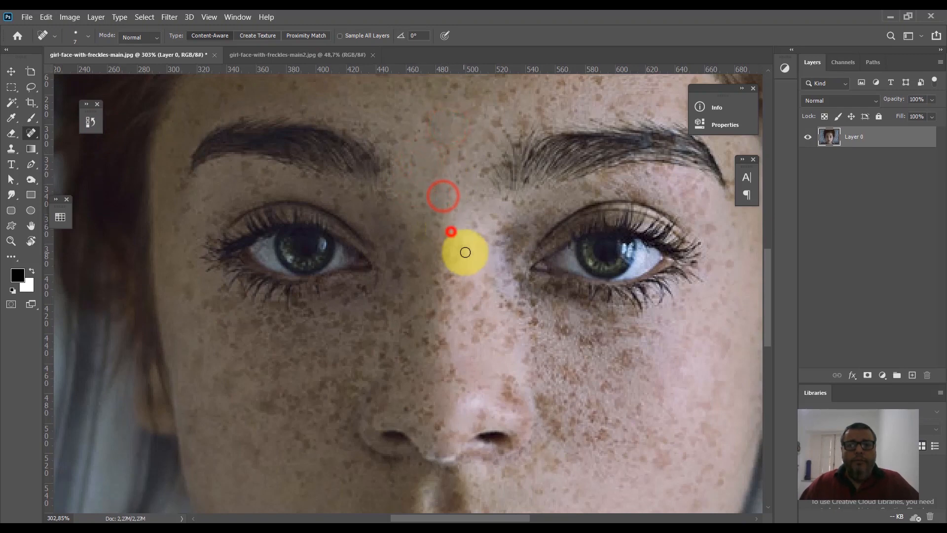
# Step: Heal the freckles down the bridge of the nose, on both its shaded and lit sides
pyautogui.click(435, 236)
pyautogui.click(451, 273)
pyautogui.click(438, 280)
pyautogui.click(432, 314)
pyautogui.click(447, 308)
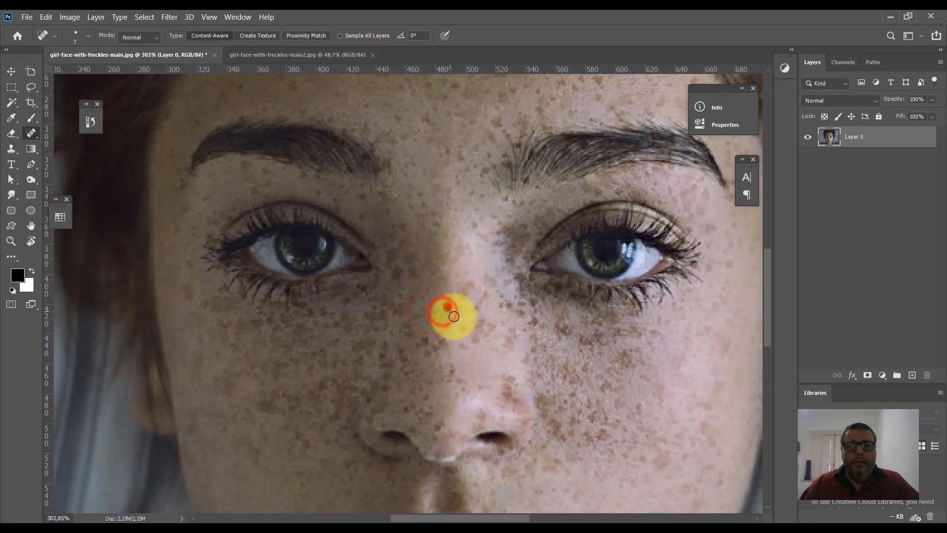
pyautogui.click(472, 281)
pyautogui.click(469, 296)
pyautogui.click(480, 300)
pyautogui.moveTo(485, 300)
pyautogui.mouseDown()
pyautogui.moveTo(473, 334)
pyautogui.moveTo(476, 325)
pyautogui.moveTo(477, 353)
pyautogui.moveTo(485, 328)
pyautogui.moveTo(492, 366)
pyautogui.moveTo(489, 326)
pyautogui.moveTo(479, 321)
pyautogui.moveTo(487, 345)
pyautogui.moveTo(489, 323)
pyautogui.moveTo(501, 354)
pyautogui.moveTo(482, 376)
pyautogui.mouseUp()
pyautogui.click(482, 326)
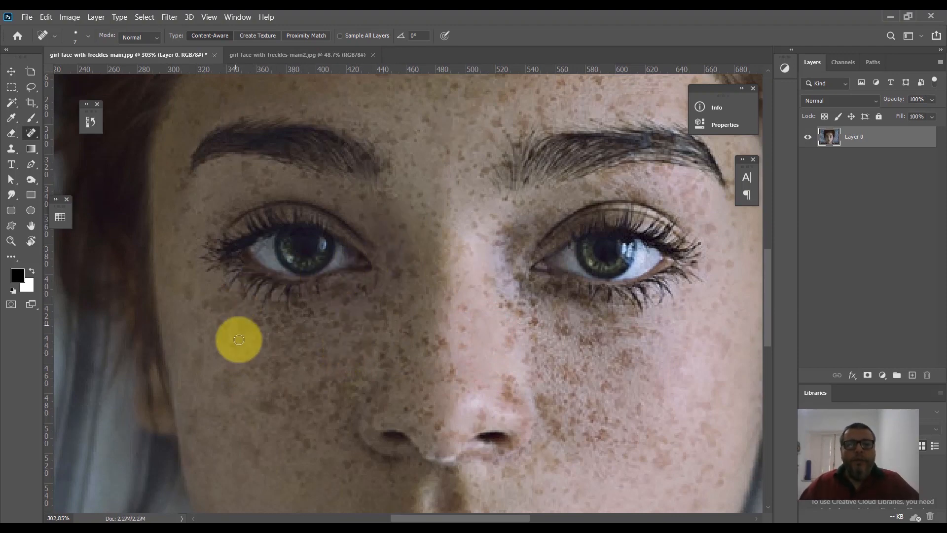
# Step: Heal a few freckles on the shaded cheek and beside the nose with the Spot Healing Brush
pyautogui.click(215, 360)
pyautogui.click(231, 343)
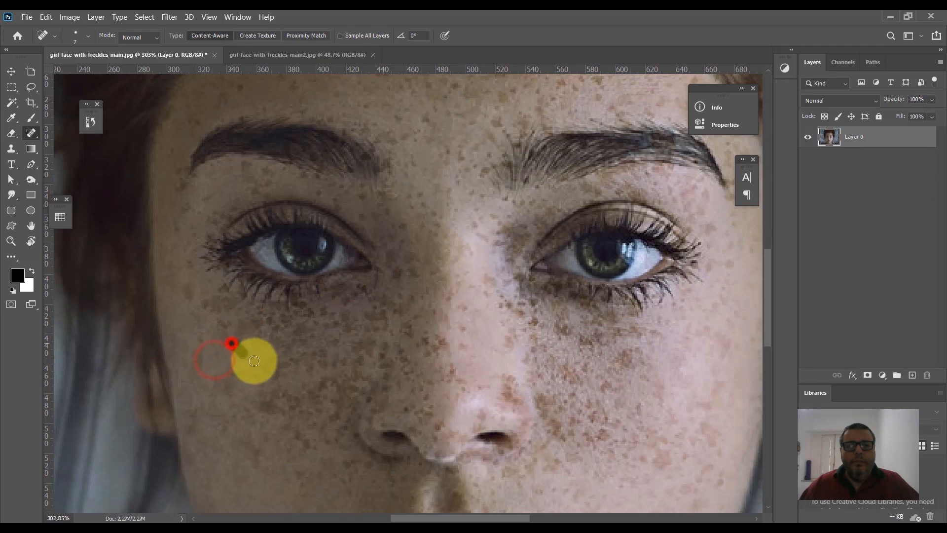
pyautogui.click(245, 328)
pyautogui.click(374, 340)
pyautogui.click(383, 342)
pyautogui.click(388, 343)
pyautogui.click(410, 325)
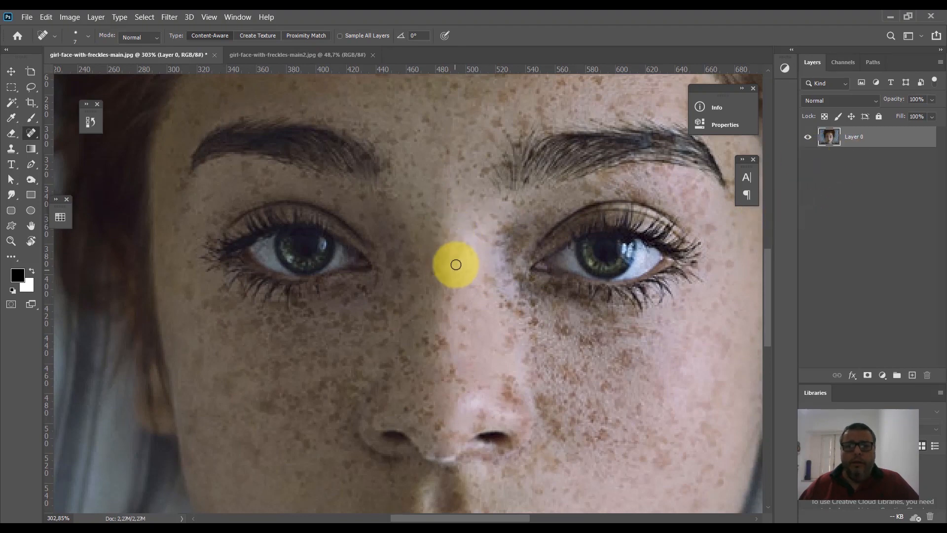
pyautogui.click(33, 132)
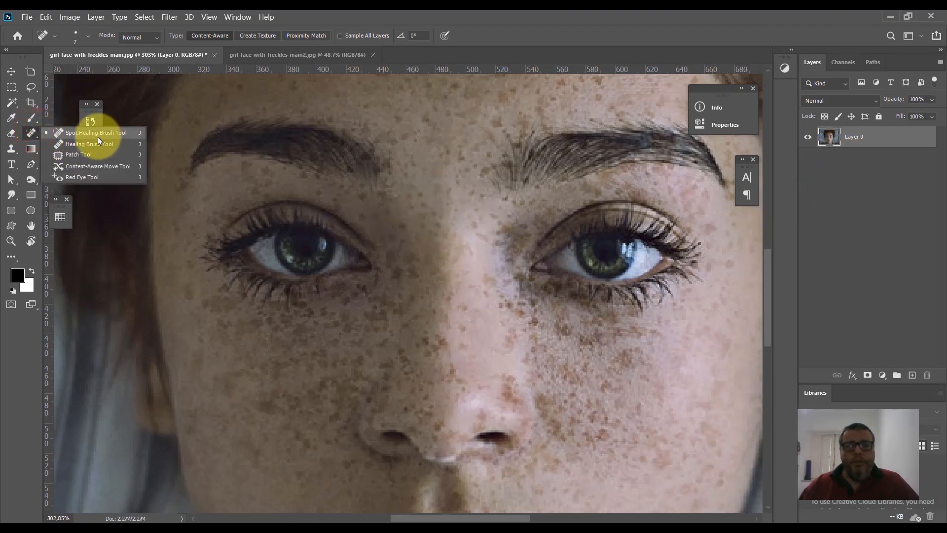
pyautogui.click(449, 269)
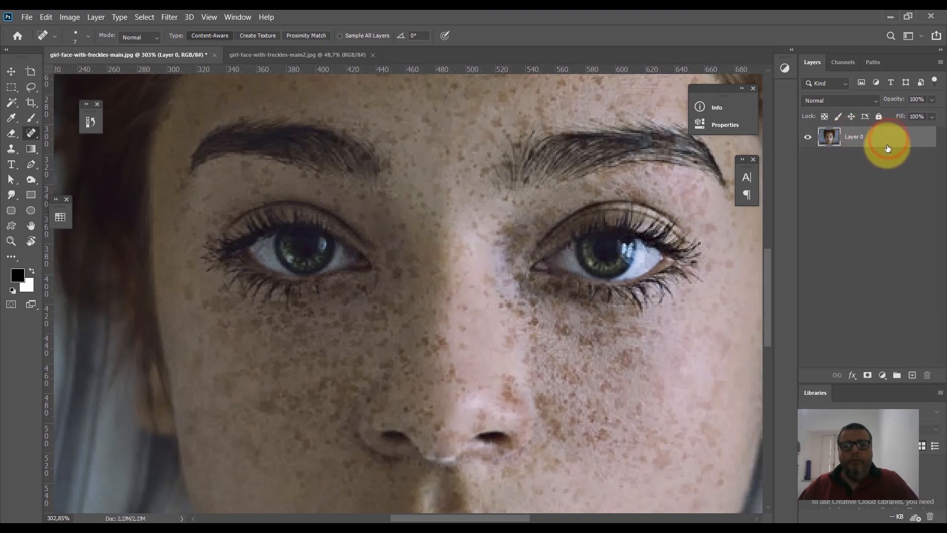
# Step: Duplicate the portrait layer twice
pyautogui.hotkey('ctrl', 'j')
pyautogui.hotkey('ctrl', 'j')
# Step: Go through the original layer and its two copies one after another, ending on the topmost copy
pyautogui.click(857, 158)
pyautogui.click(859, 137)
pyautogui.click(856, 162)
pyautogui.click(860, 137)
pyautogui.click(849, 181)
pyautogui.click(852, 161)
pyautogui.click(859, 137)
pyautogui.click(850, 182)
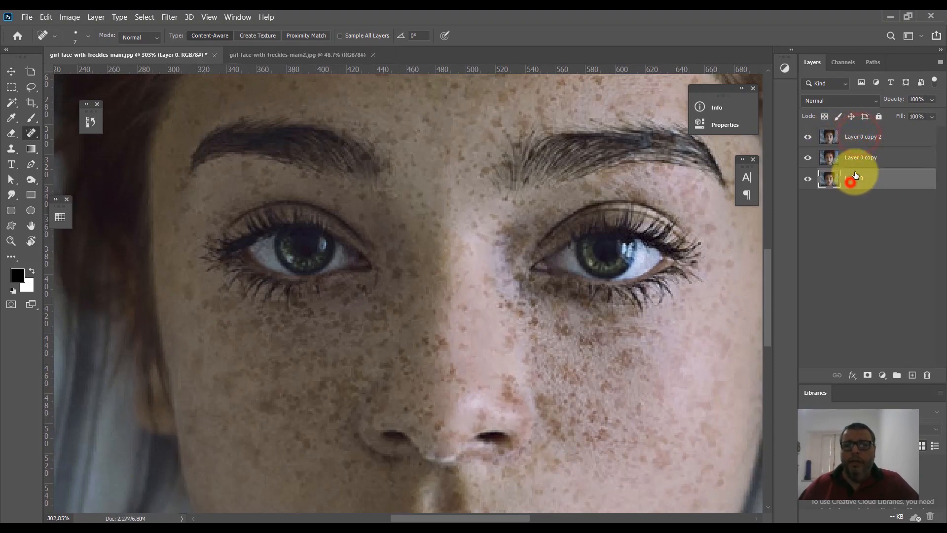
pyautogui.click(857, 158)
pyautogui.click(858, 138)
pyautogui.click(852, 181)
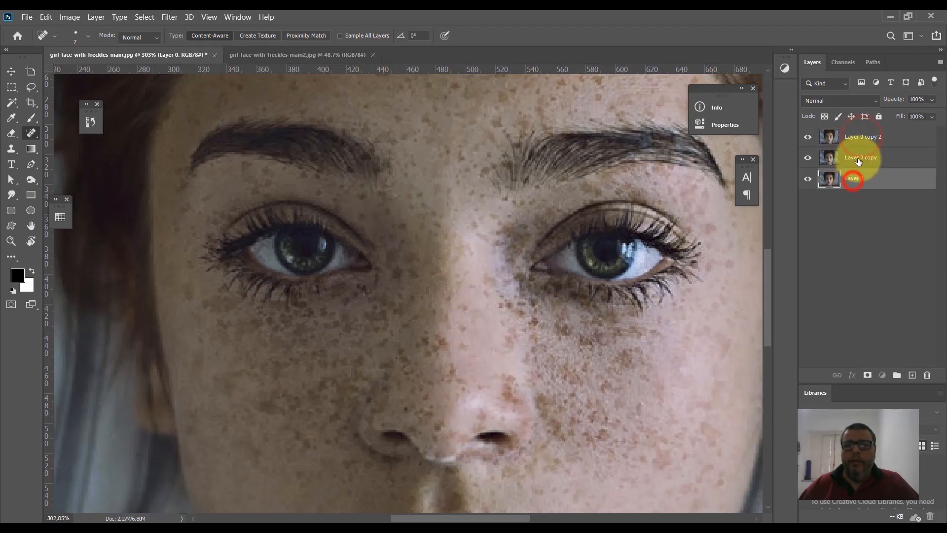
pyautogui.click(858, 160)
pyautogui.click(857, 138)
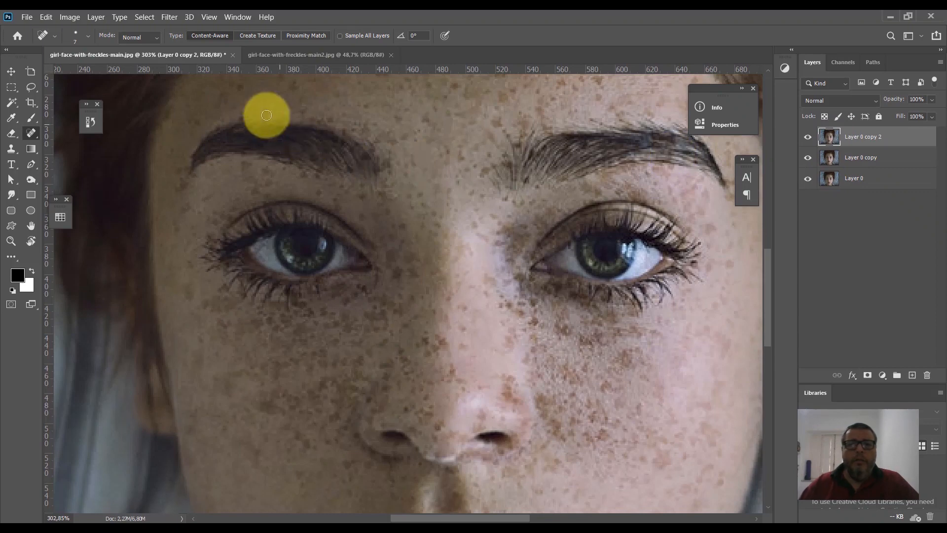
pyautogui.click(170, 17)
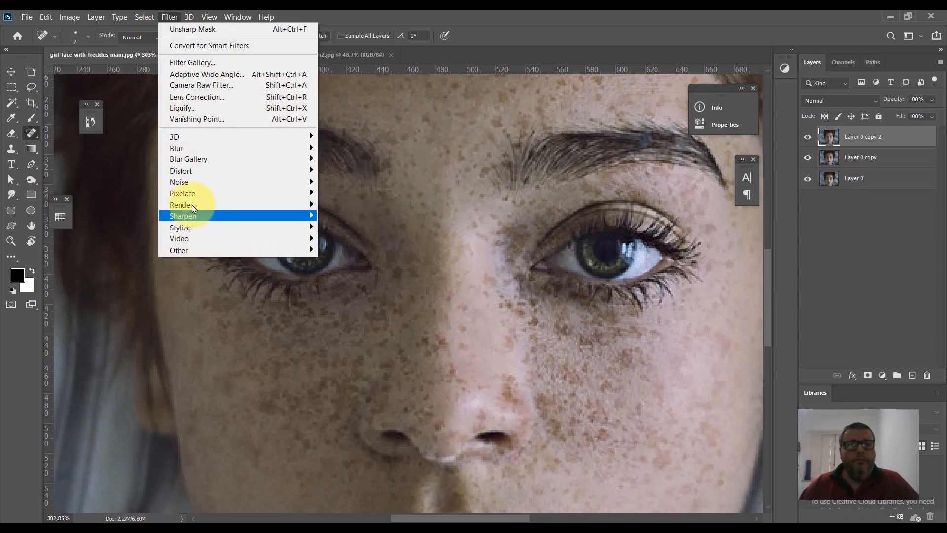
pyautogui.moveTo(240, 147)
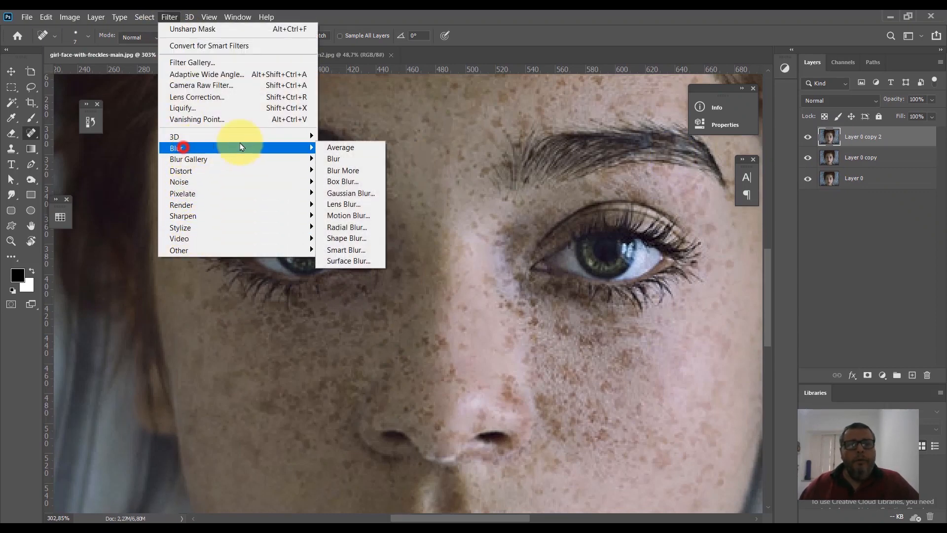
pyautogui.click(343, 262)
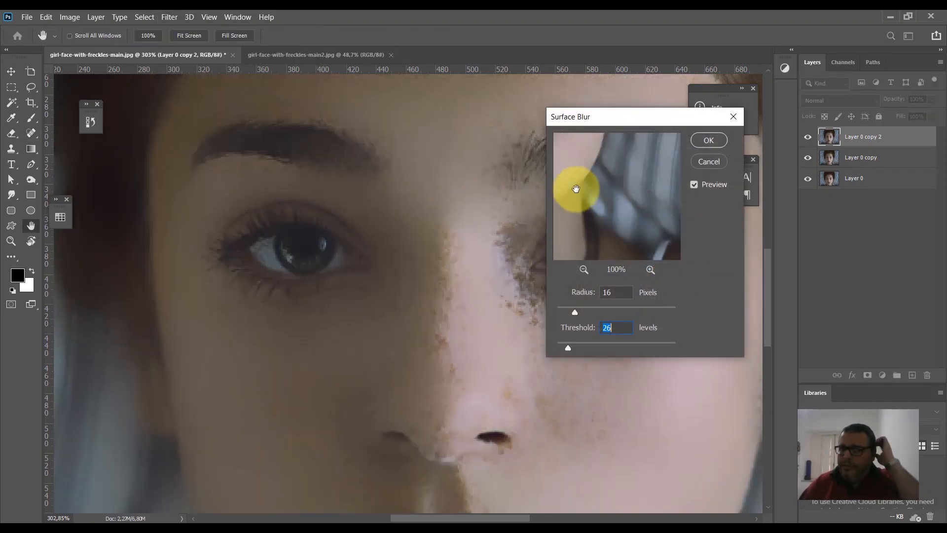
pyautogui.moveTo(618, 119); pyautogui.dragTo(739, 144)
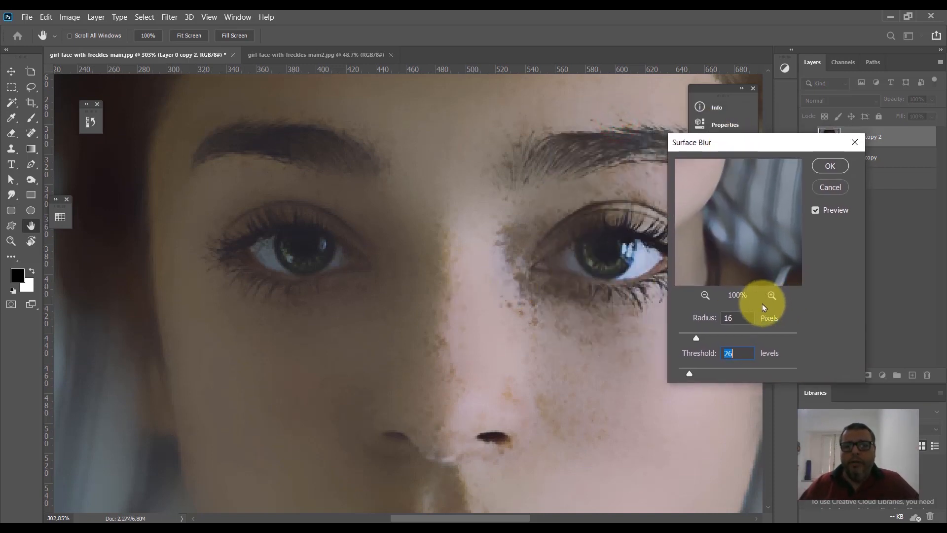
pyautogui.click(816, 211)
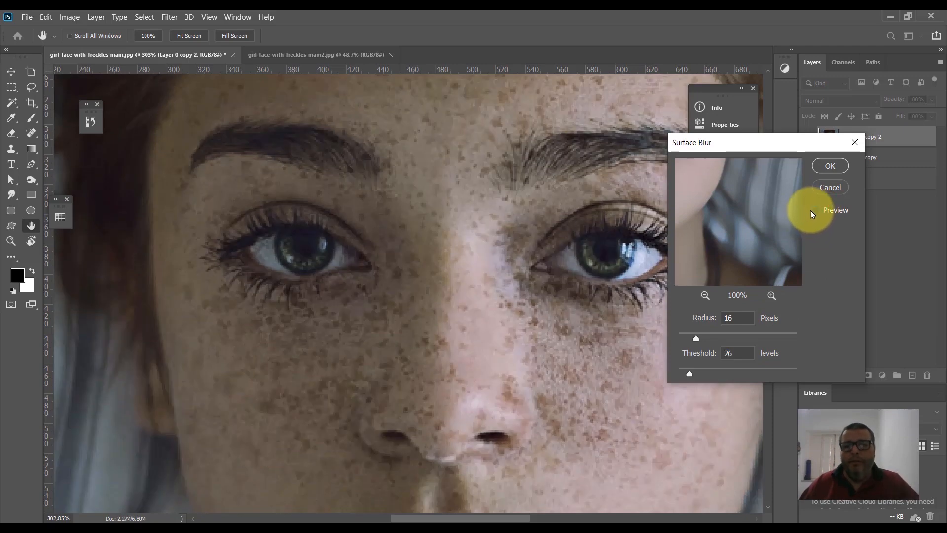
pyautogui.click(816, 210)
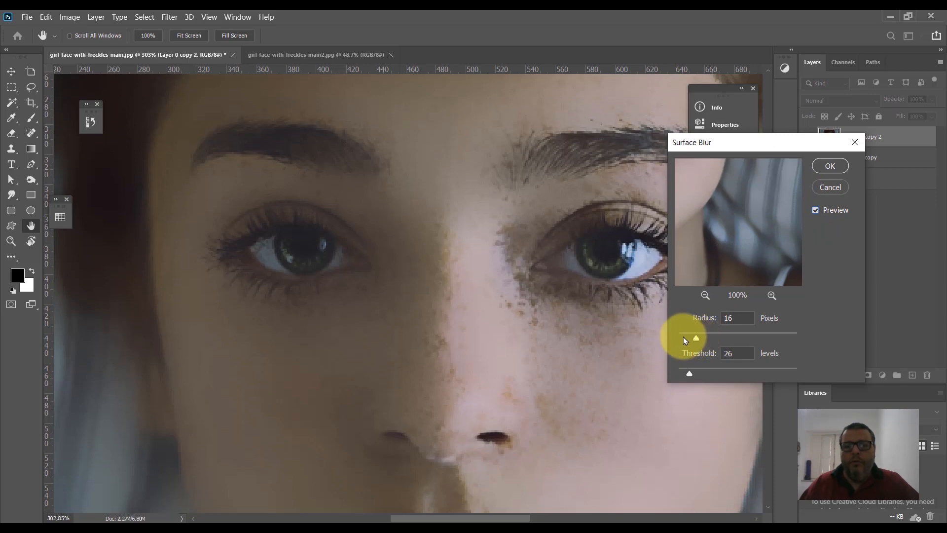
pyautogui.moveTo(701, 337); pyautogui.dragTo(724, 344)
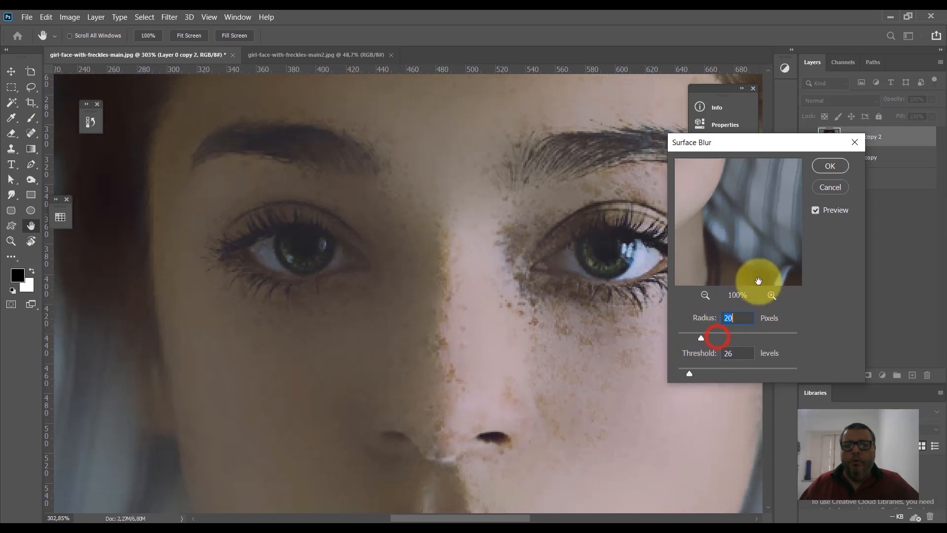
pyautogui.click(830, 166)
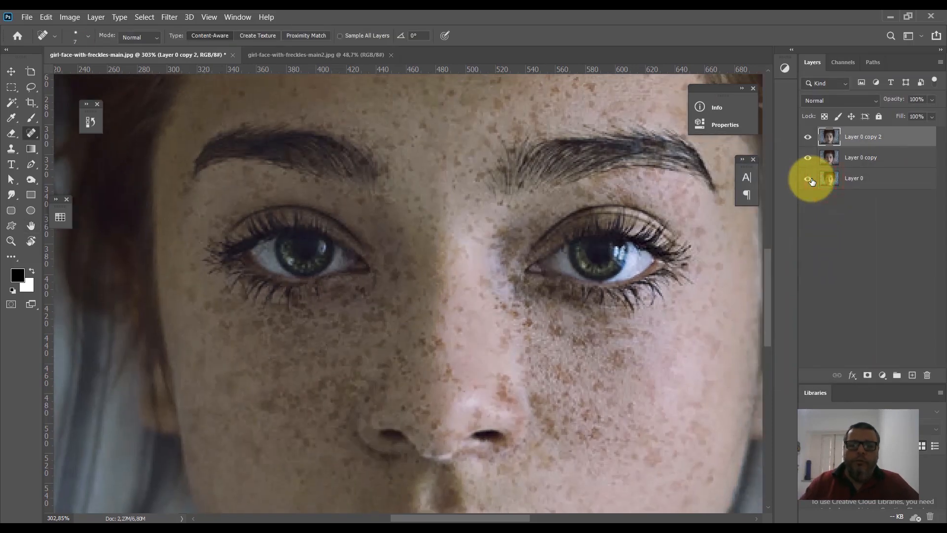
# Step: Start a Surface Blur on the topmost copy and try a radius of 87 pixels, ending at 11 pixels
pyautogui.hotkey('ctrl', '0')
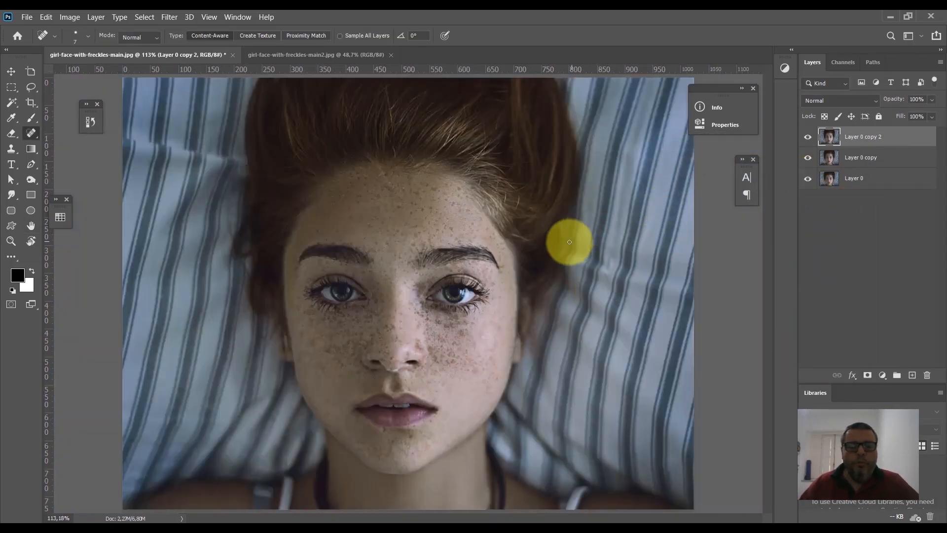
pyautogui.click(169, 16)
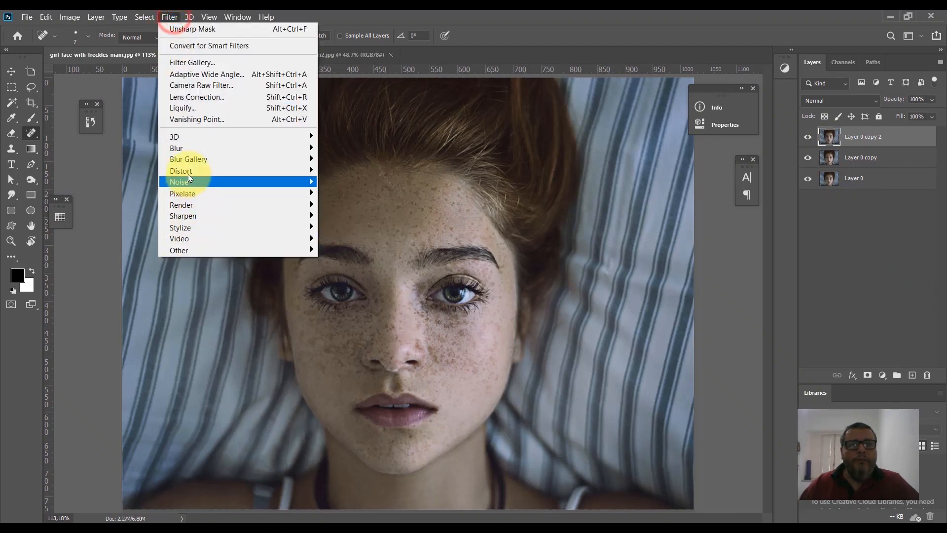
pyautogui.click(179, 148)
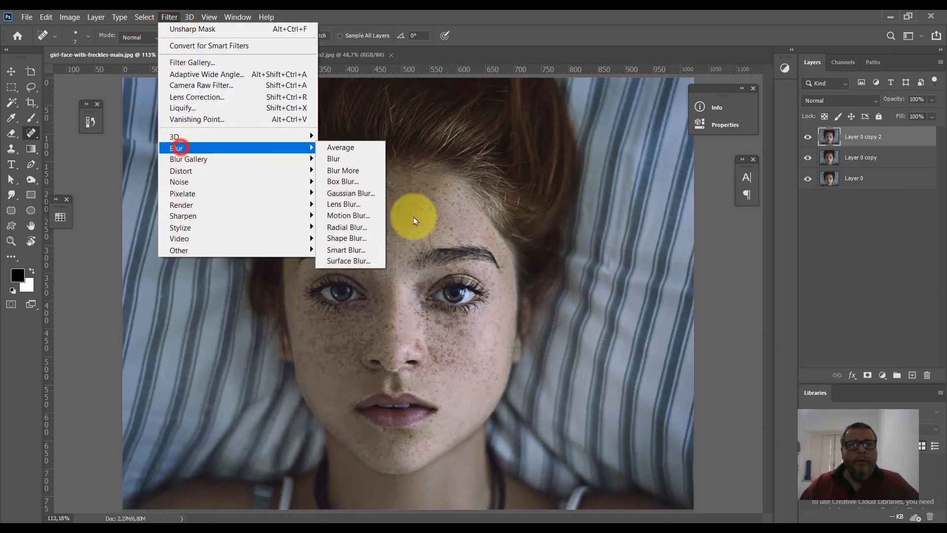
pyautogui.click(344, 265)
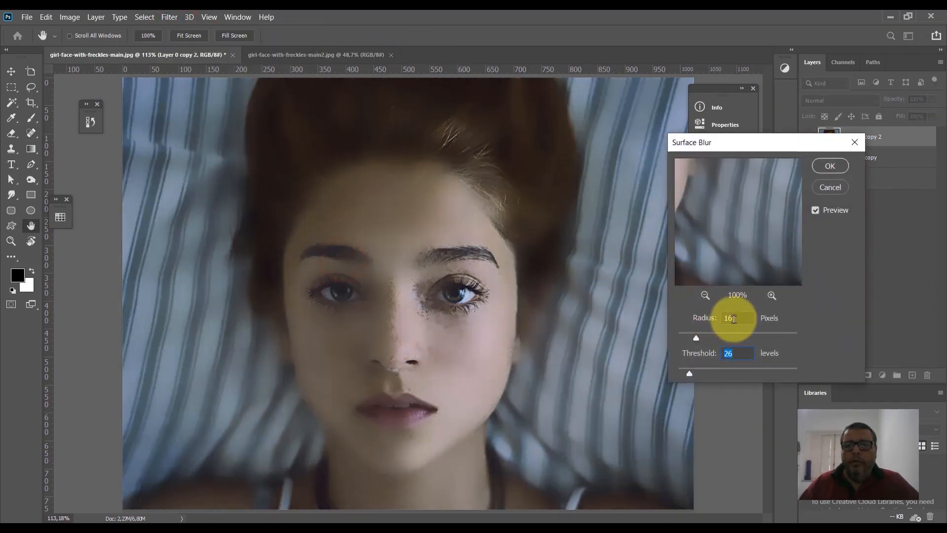
pyautogui.click(739, 319)
pyautogui.moveTo(696, 339); pyautogui.dragTo(775, 335)
pyautogui.click(779, 332)
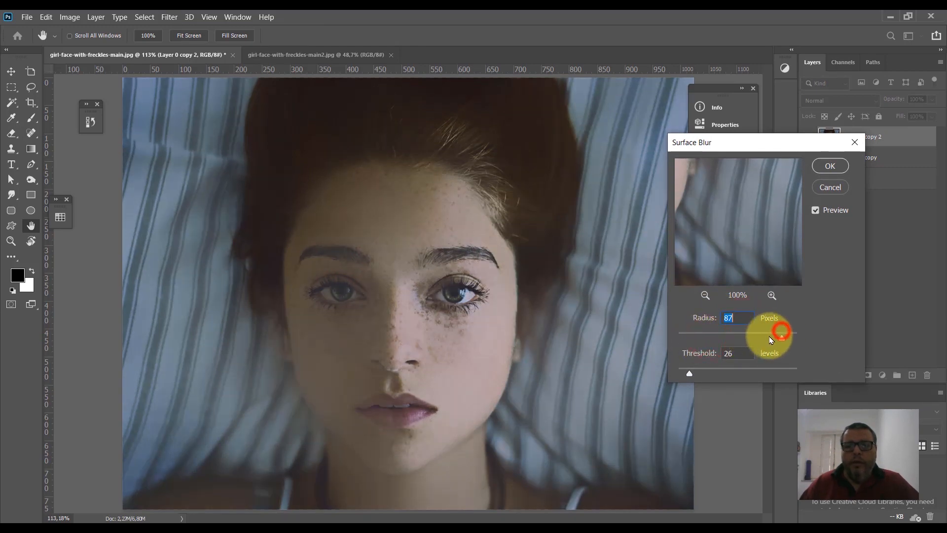
pyautogui.moveTo(770, 338); pyautogui.dragTo(688, 338)
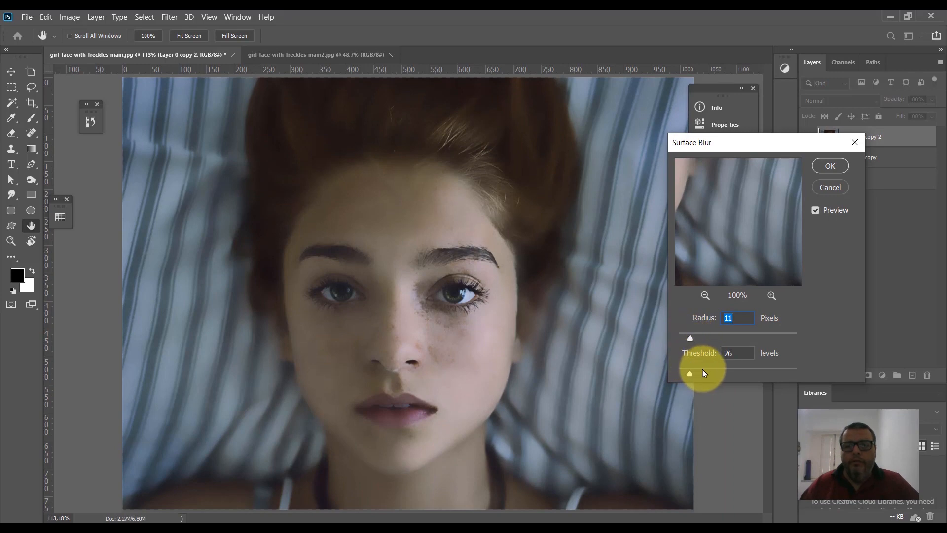
# Step: Try high Surface Blur thresholds of 148, 174 and 237 levels
pyautogui.moveTo(703, 372); pyautogui.dragTo(732, 370)
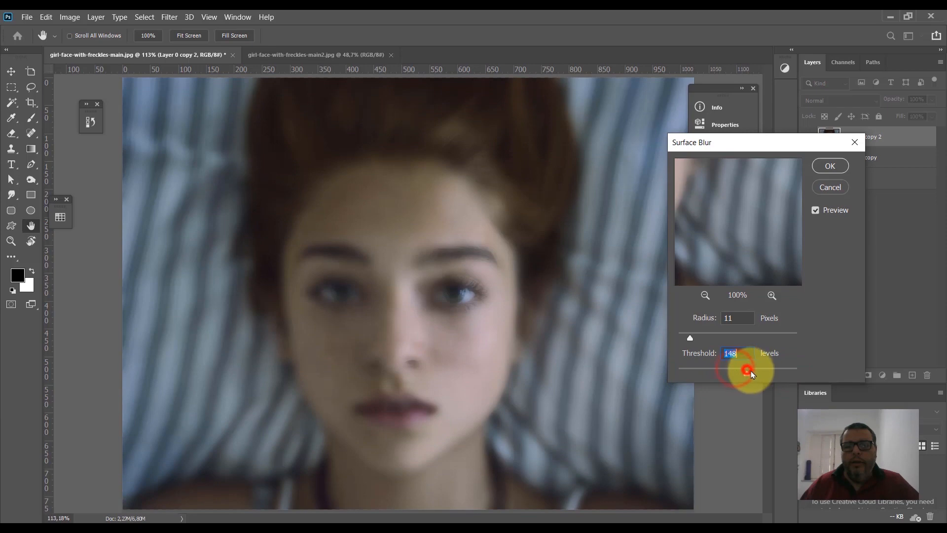
pyautogui.moveTo(775, 374); pyautogui.dragTo(759, 373)
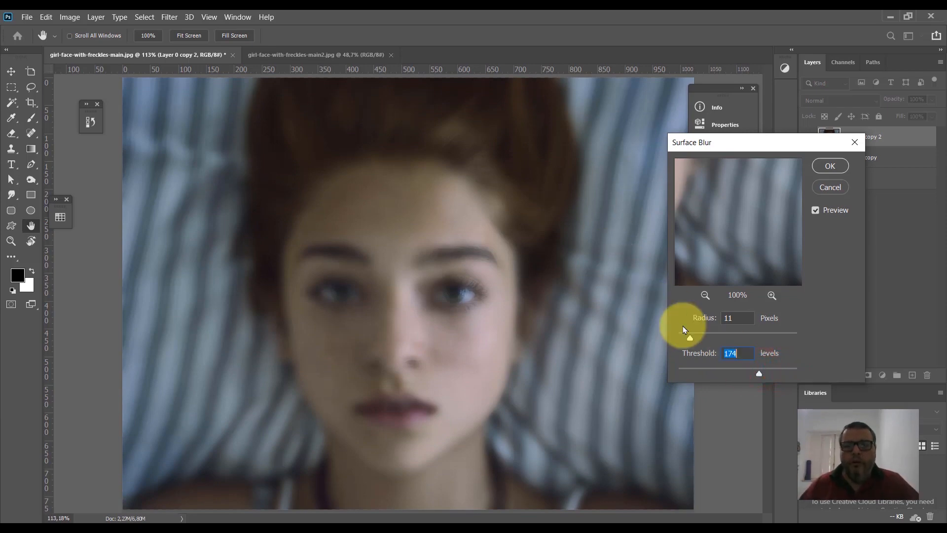
pyautogui.moveTo(687, 376); pyautogui.dragTo(767, 372)
pyautogui.click(788, 368)
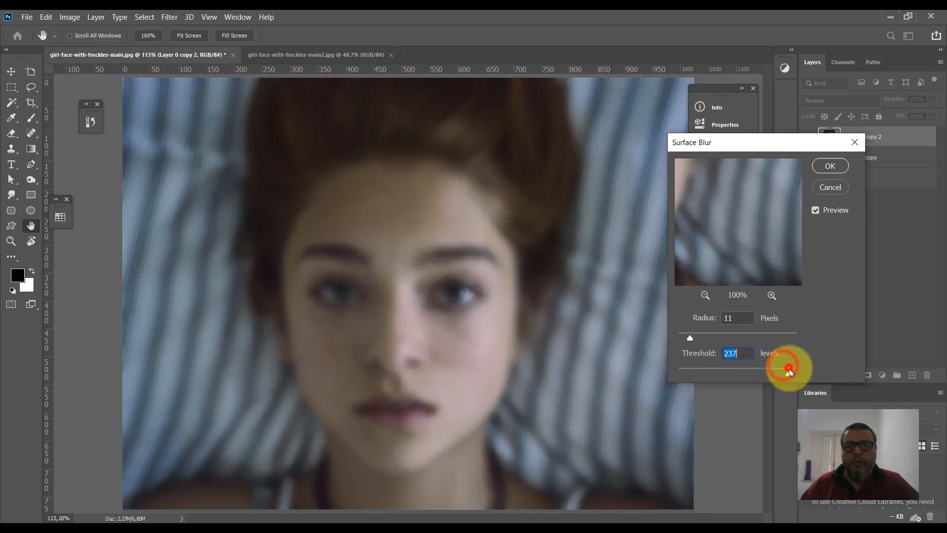
# Step: Set the Surface Blur threshold to 27 levels and the radius to 10 pixels, and apply the filter
pyautogui.click(686, 369)
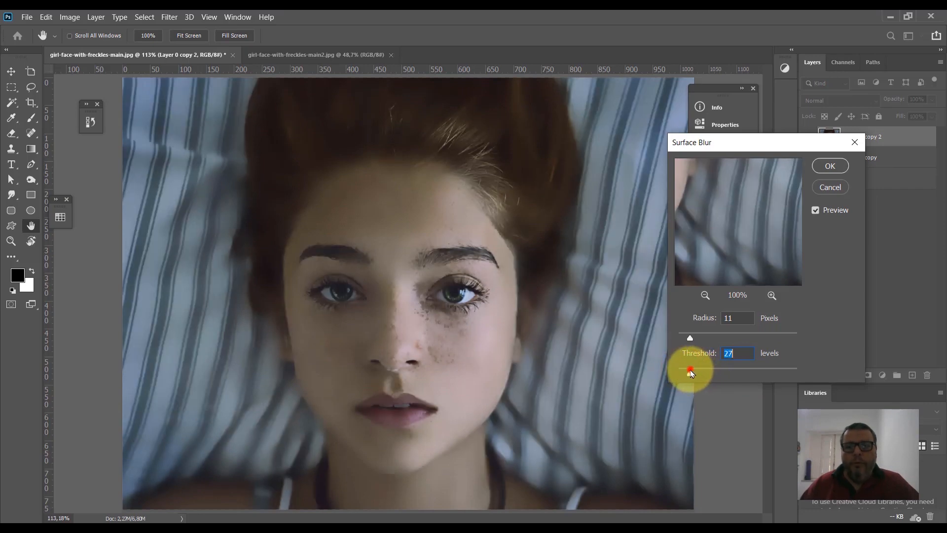
pyautogui.click(690, 369)
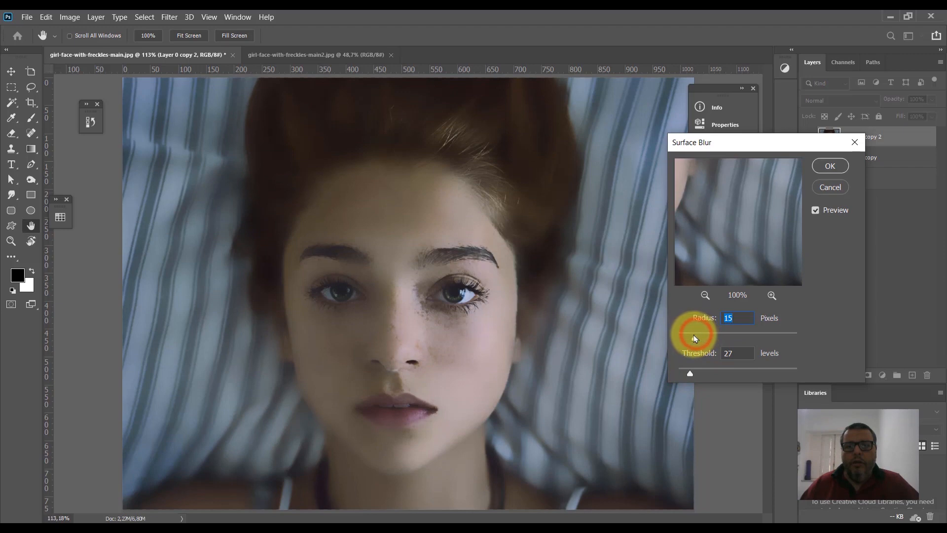
pyautogui.moveTo(691, 337); pyautogui.dragTo(690, 337)
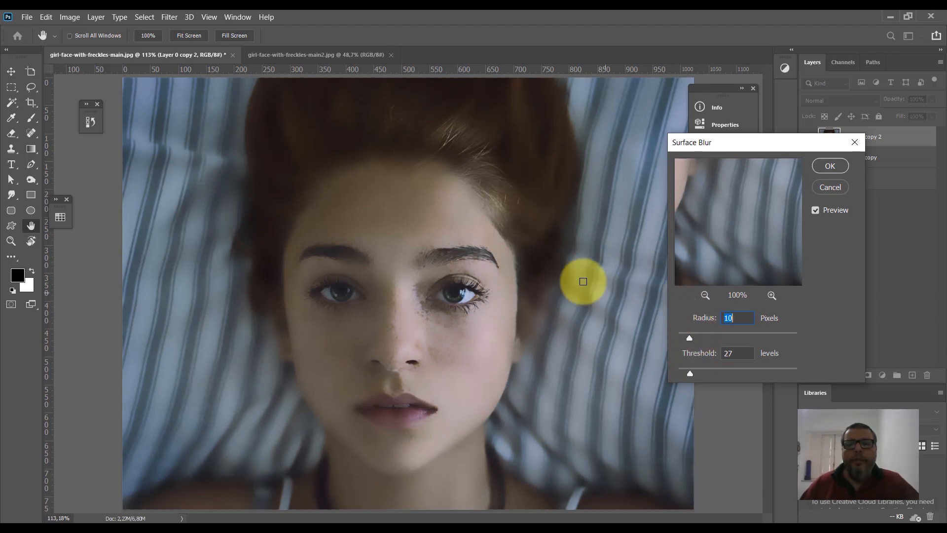
pyautogui.click(824, 164)
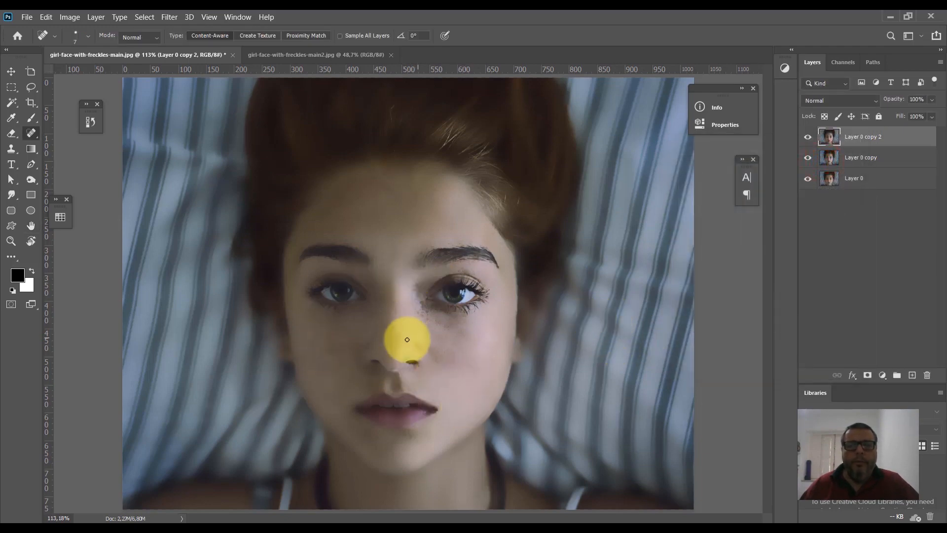
# Step: Compare the image with and without the blurred topmost copy, leave that copy hidden and select the middle copy
pyautogui.click(808, 137)
pyautogui.click(808, 137)
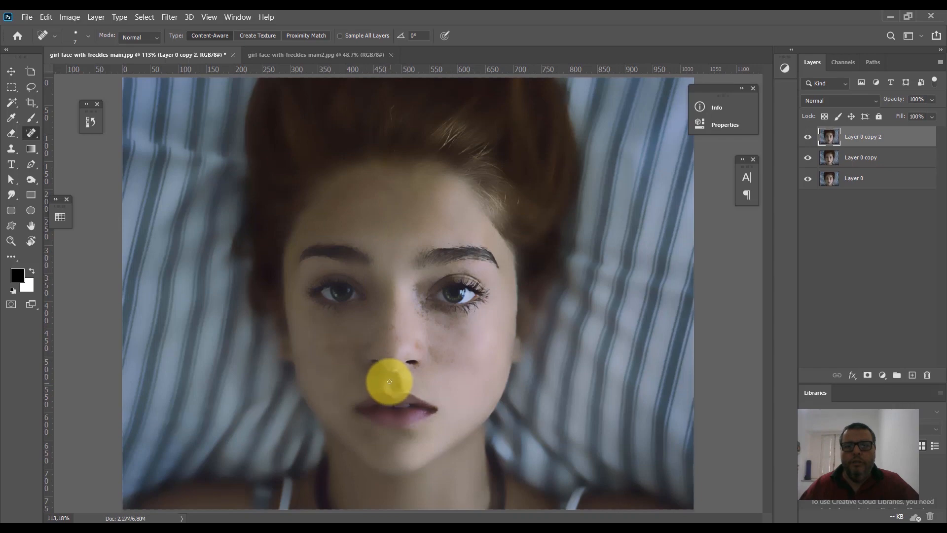
pyautogui.click(809, 137)
pyautogui.click(826, 160)
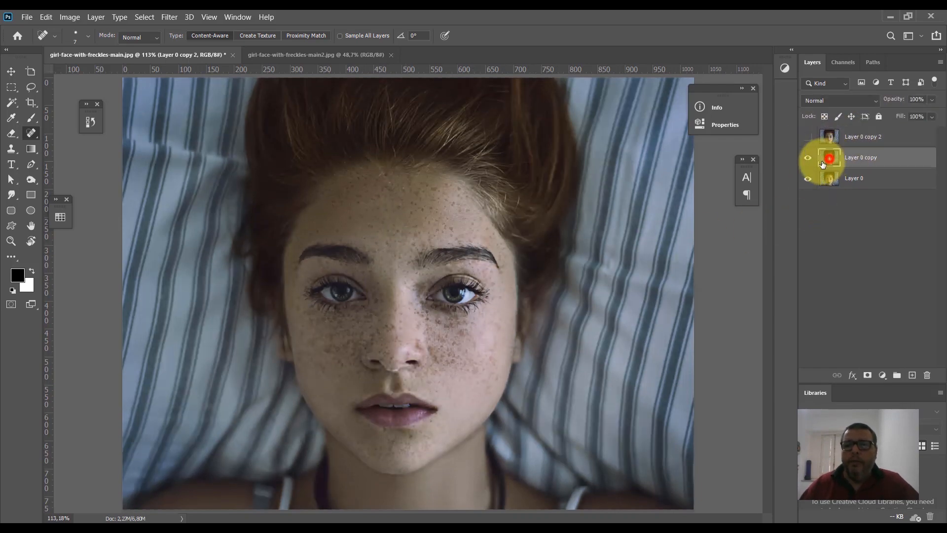
# Step: Open the Unsharp Mask filter for the middle copy
pyautogui.click(169, 17)
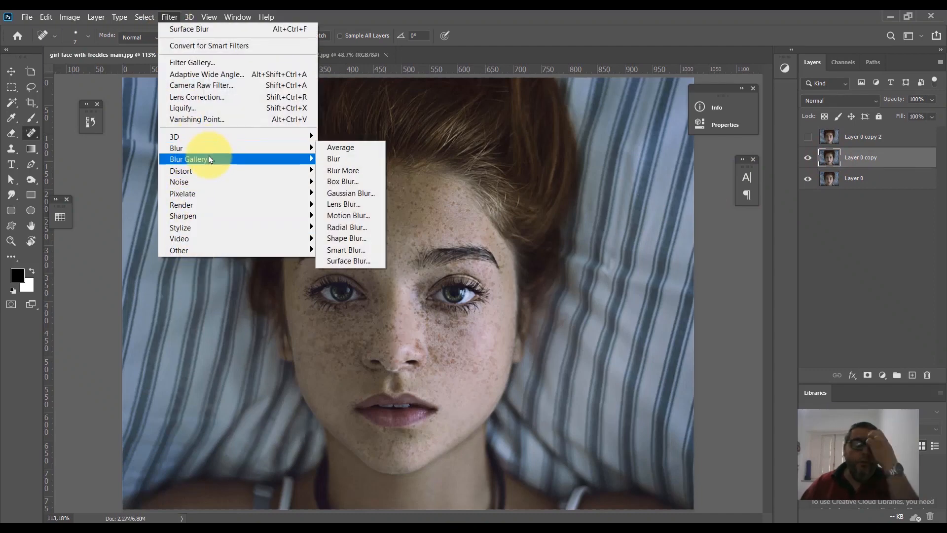
pyautogui.moveTo(208, 161)
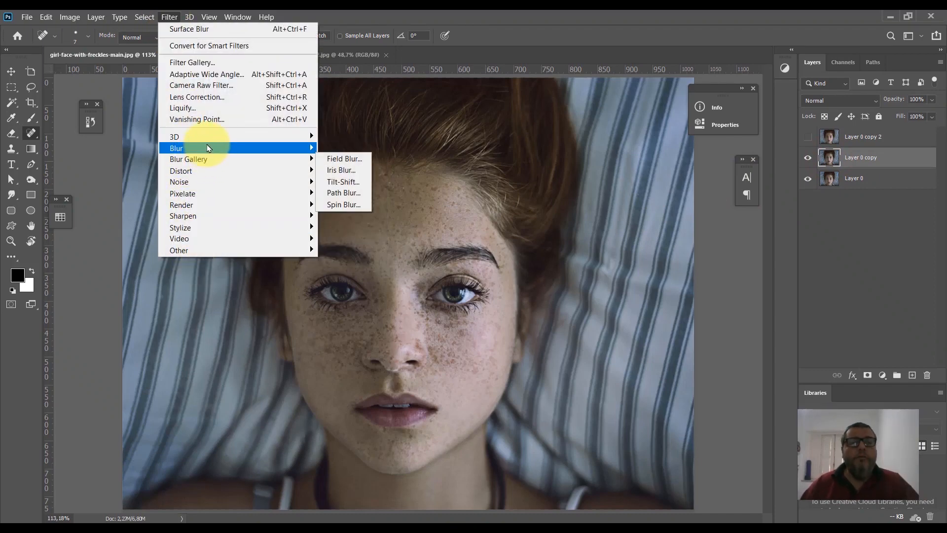
pyautogui.moveTo(205, 219)
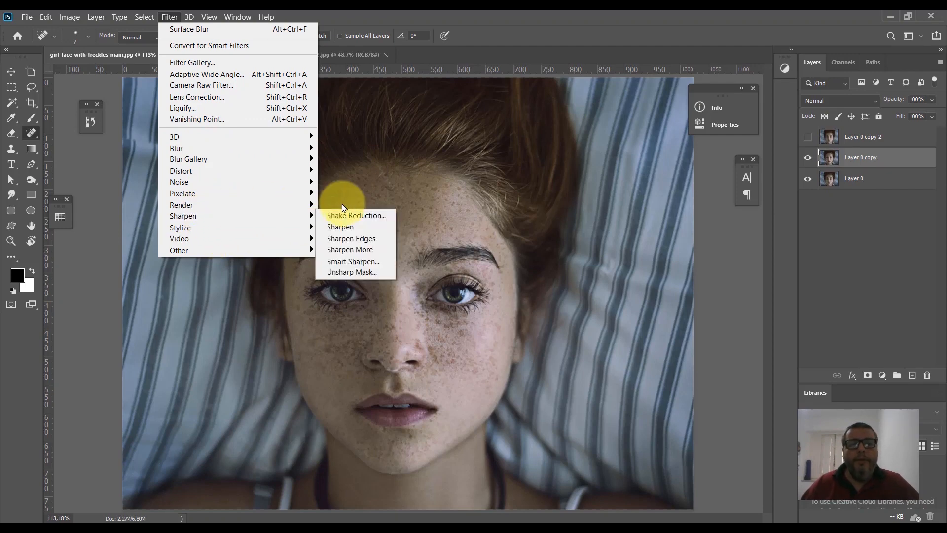
pyautogui.click(284, 216)
pyautogui.click(342, 273)
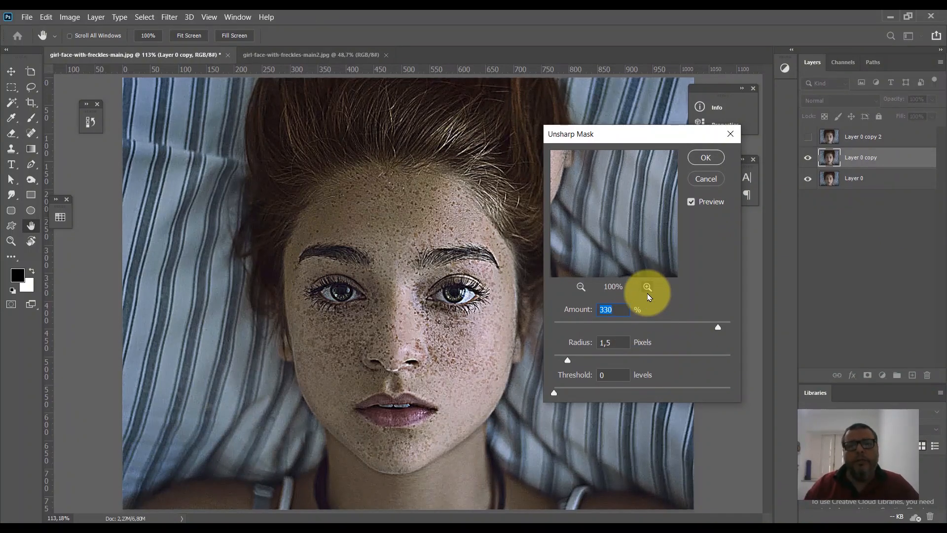
# Step: Try Unsharp Mask amounts of 16 % and 330 % on the middle copy
pyautogui.click(570, 327)
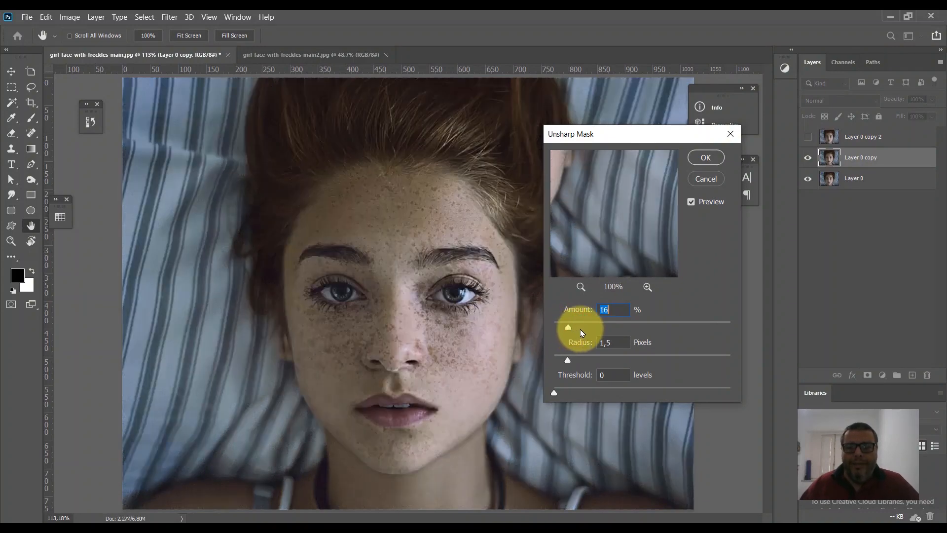
pyautogui.moveTo(584, 325); pyautogui.dragTo(610, 326)
pyautogui.click(611, 310)
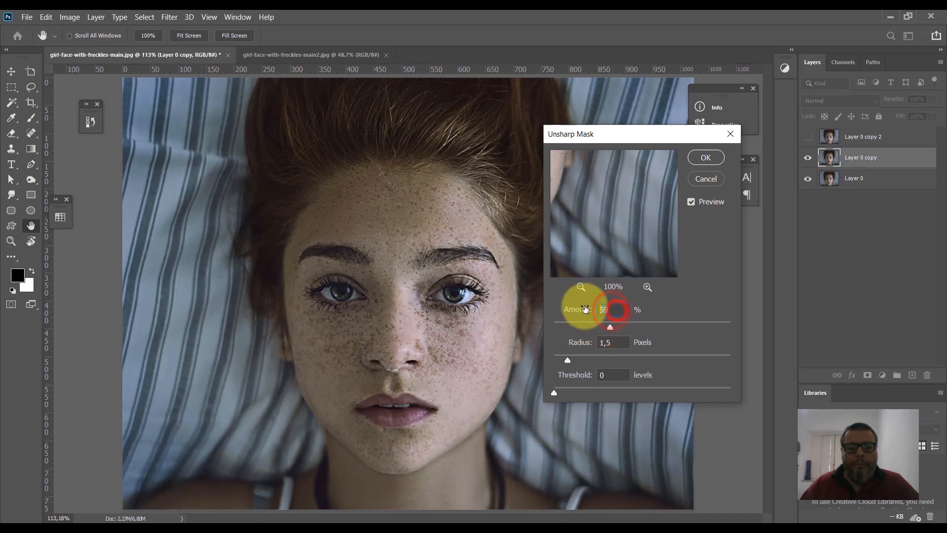
pyautogui.write('33')
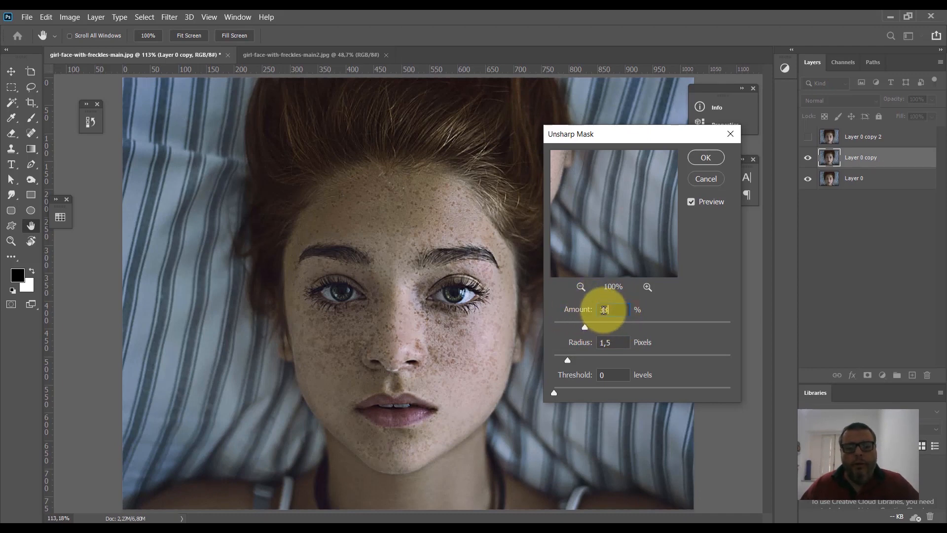
pyautogui.write('0')
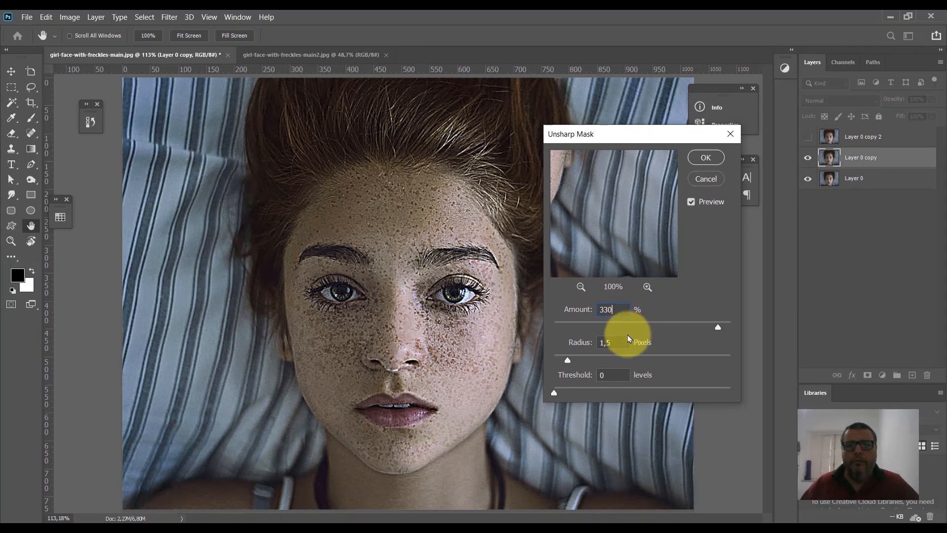
# Step: Set the Unsharp Mask amount to 300 %
pyautogui.doubleClick(600, 312)
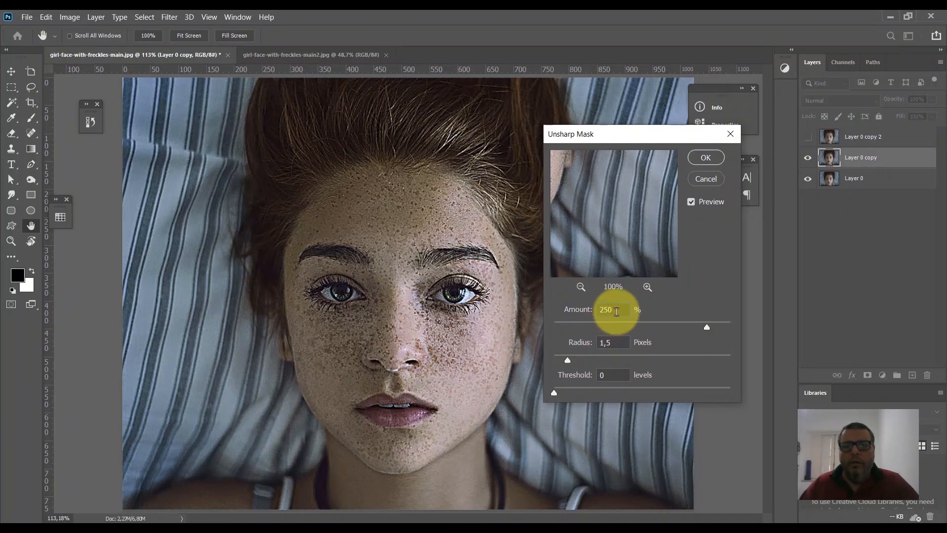
pyautogui.doubleClick(617, 310)
pyautogui.write('3')
# Step: Try larger Unsharp Mask radii such as 164 and 2,7 pixels, and set the radius to 1,5 pixels
pyautogui.click(610, 342)
pyautogui.click(599, 356)
pyautogui.moveTo(609, 364); pyautogui.dragTo(687, 360)
pyautogui.click(595, 360)
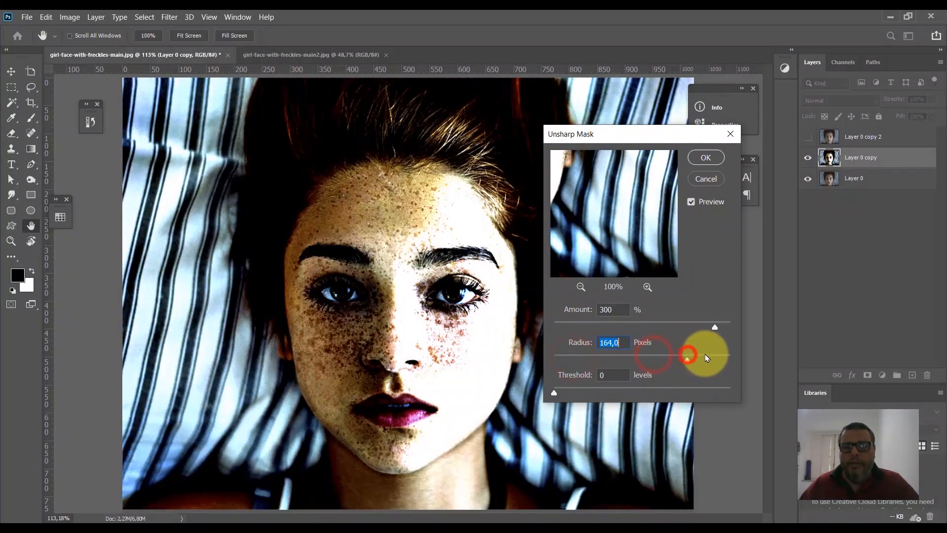
pyautogui.click(708, 355)
pyautogui.click(724, 355)
pyautogui.click(579, 355)
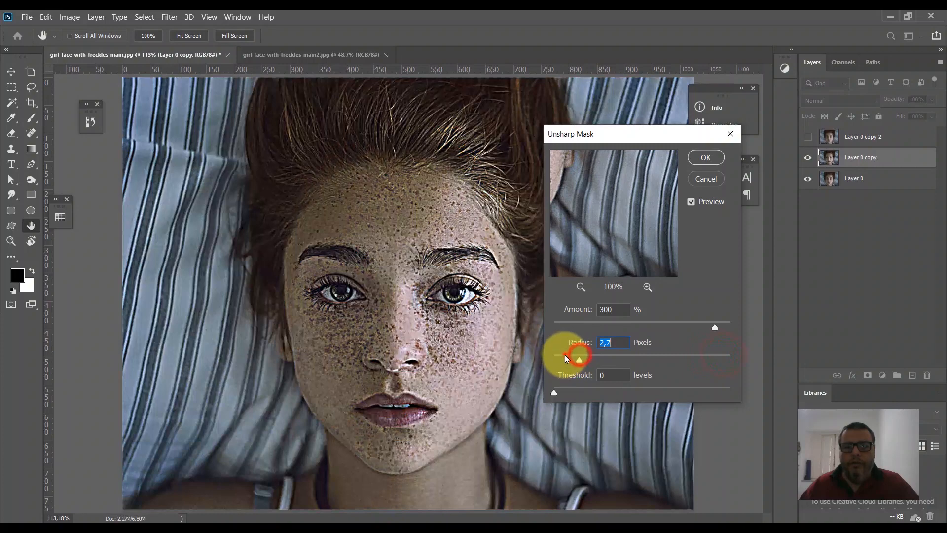
pyautogui.click(566, 359)
pyautogui.click(612, 342)
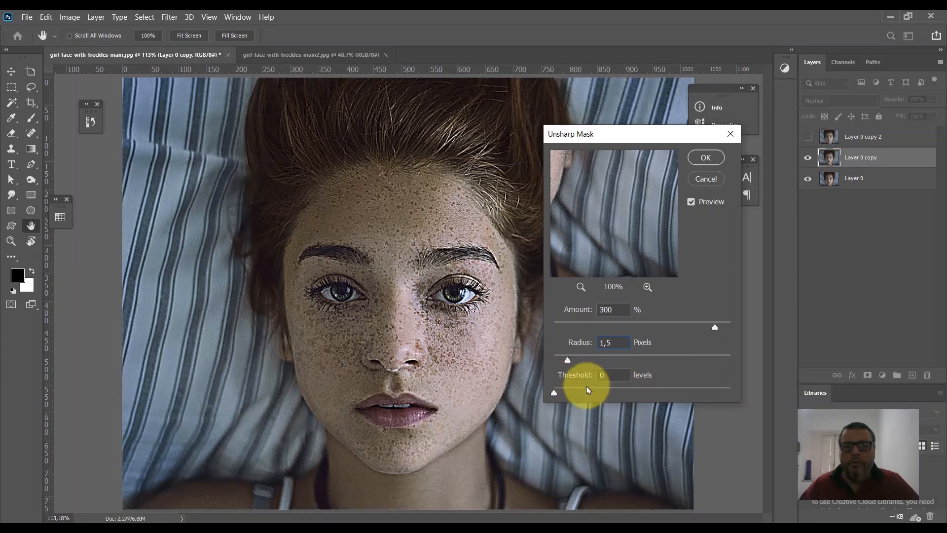
# Step: Try higher Unsharp Mask thresholds, set the threshold back to 0 levels and apply the filter to the middle copy
pyautogui.click(621, 389)
pyautogui.click(680, 390)
pyautogui.click(714, 389)
pyautogui.moveTo(602, 389); pyautogui.dragTo(546, 391)
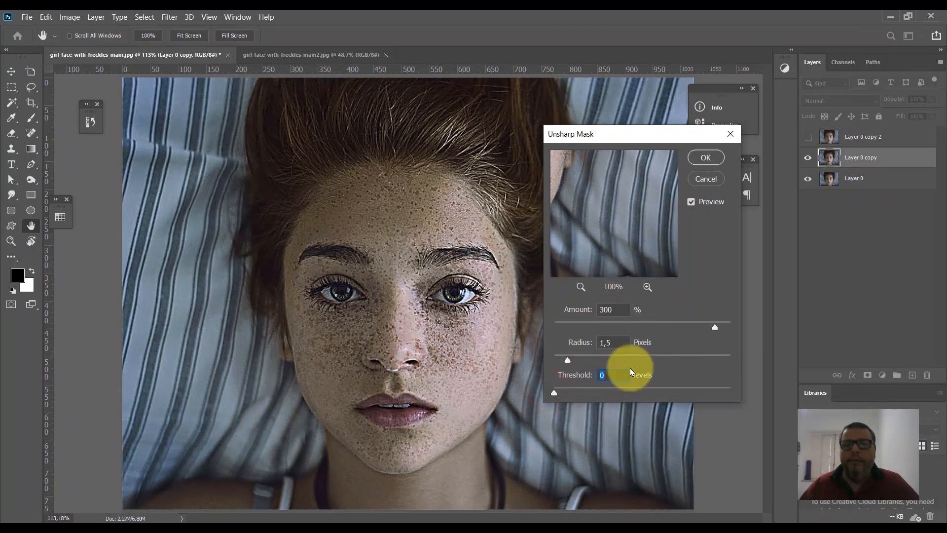
pyautogui.click(707, 161)
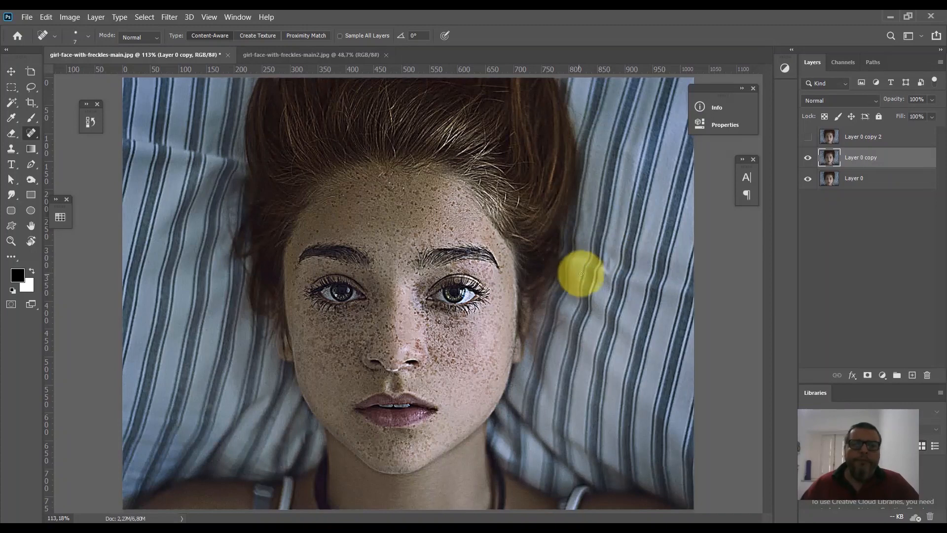
# Step: Show and select the blurred topmost copy and set its opacity to 90 %
pyautogui.click(808, 137)
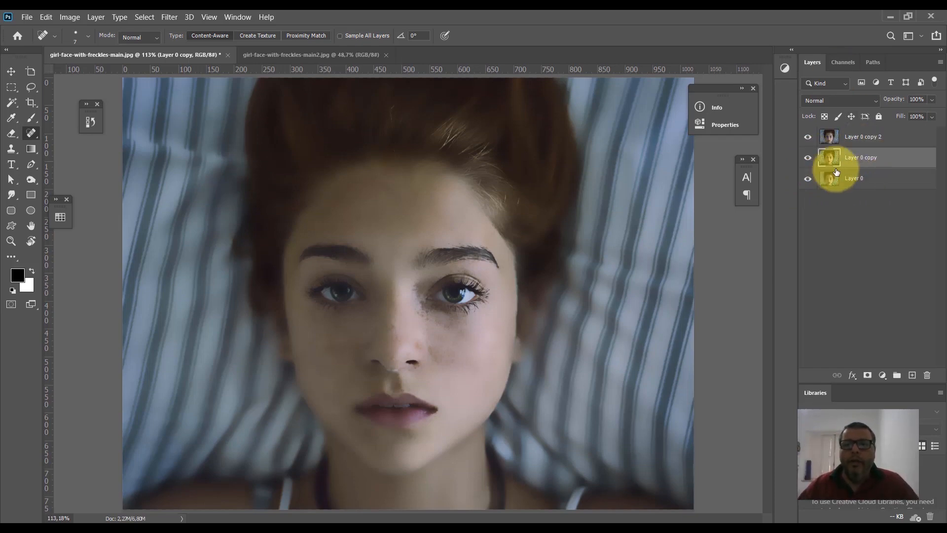
pyautogui.click(848, 138)
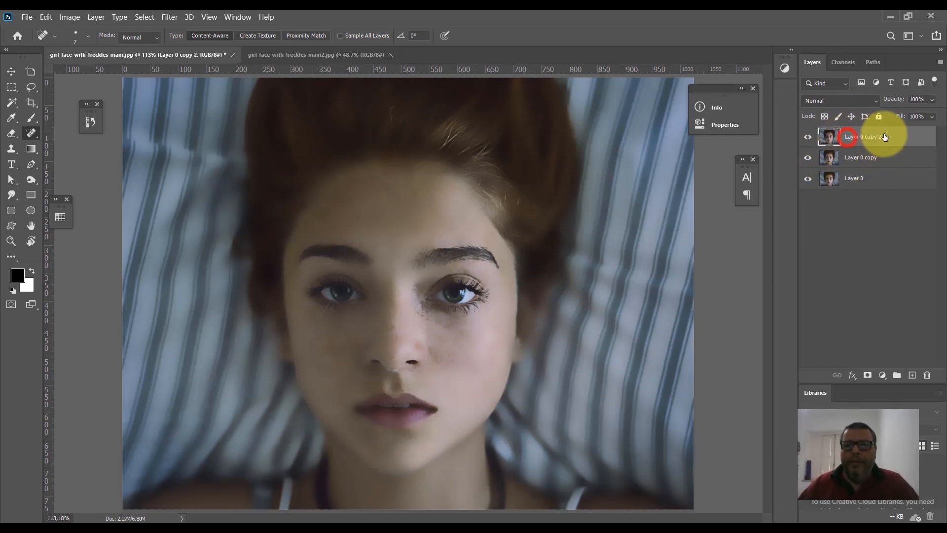
pyautogui.click(932, 99)
pyautogui.moveTo(933, 115)
pyautogui.mouseDown()
pyautogui.moveTo(922, 114)
pyautogui.moveTo(932, 115)
pyautogui.mouseUp()
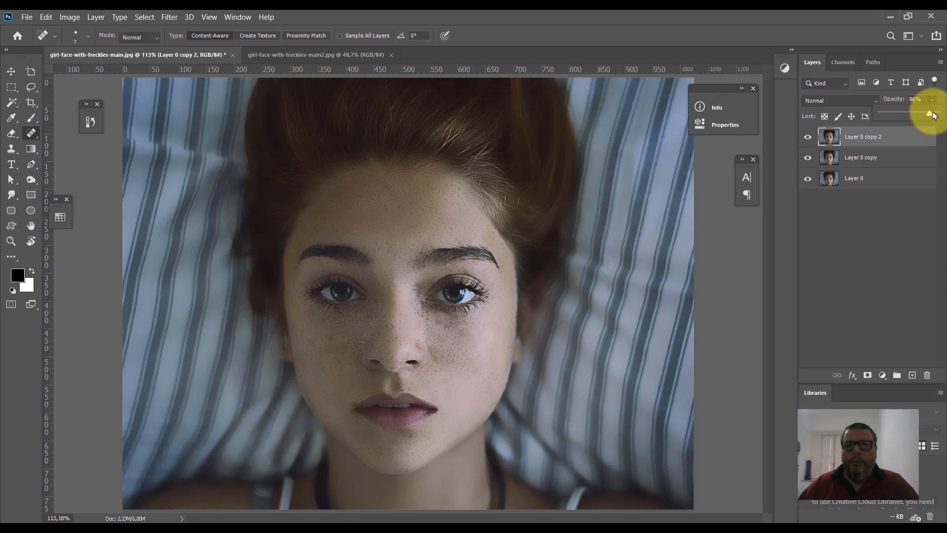
pyautogui.moveTo(938, 117); pyautogui.dragTo(941, 115)
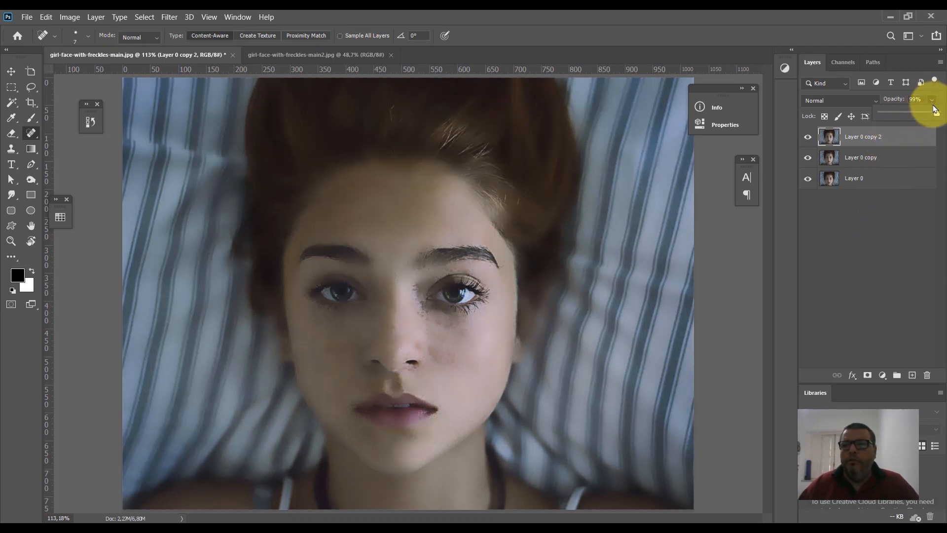
pyautogui.click(917, 98)
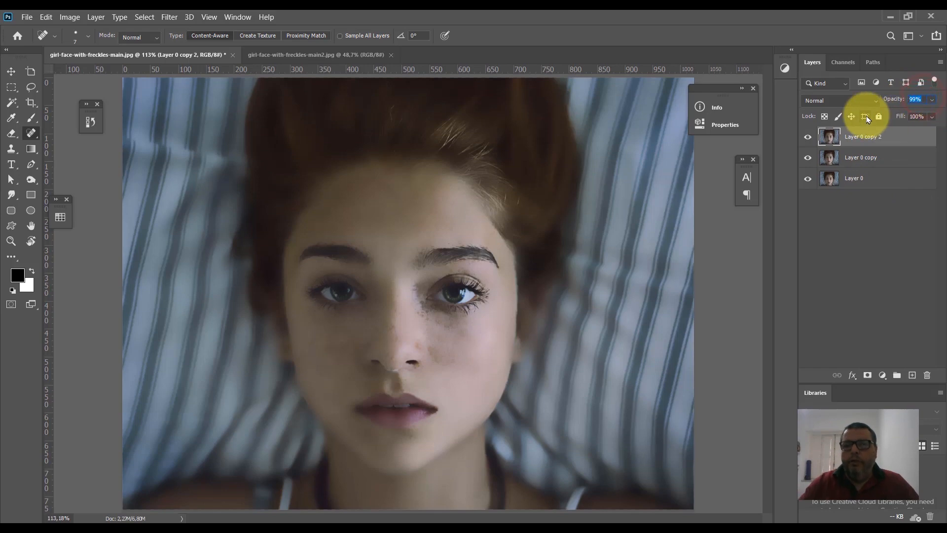
pyautogui.press('Return')
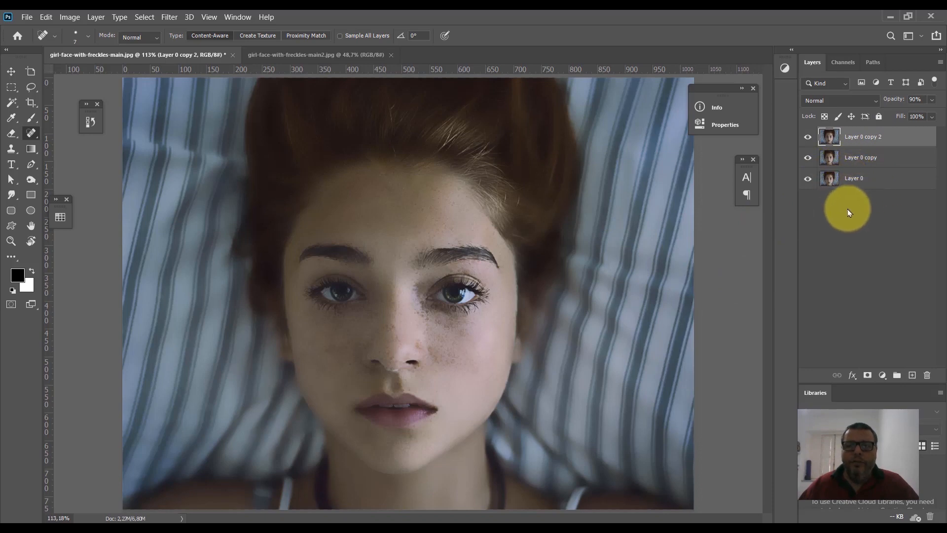
# Step: Delete both filtered copies and duplicate the remaining Layer 0 twice
pyautogui.moveTo(829, 157); pyautogui.dragTo(840, 142)
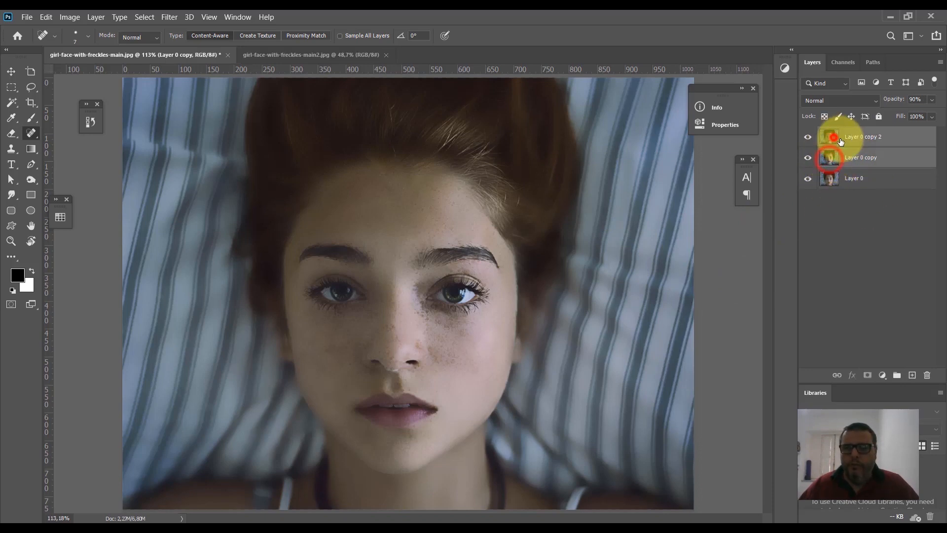
pyautogui.click(926, 376)
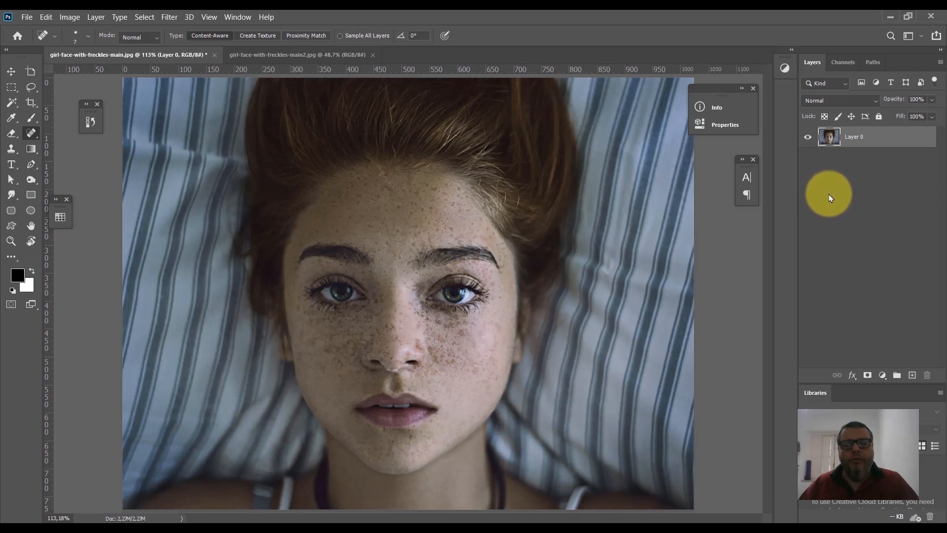
pyautogui.hotkey('ctrl', 'j')
pyautogui.hotkey('ctrl', 'j')
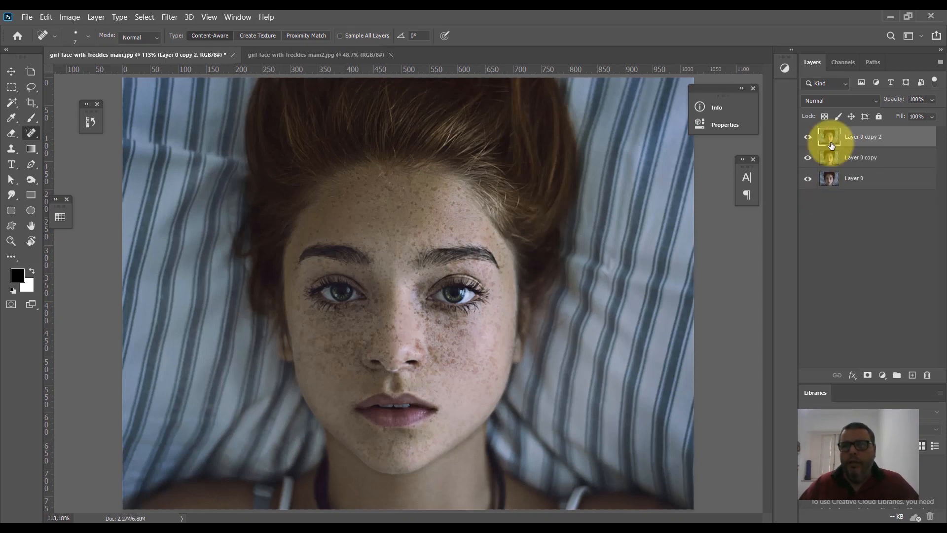
pyautogui.click(834, 143)
pyautogui.click(832, 158)
pyautogui.click(835, 139)
pyautogui.click(832, 162)
pyautogui.click(834, 139)
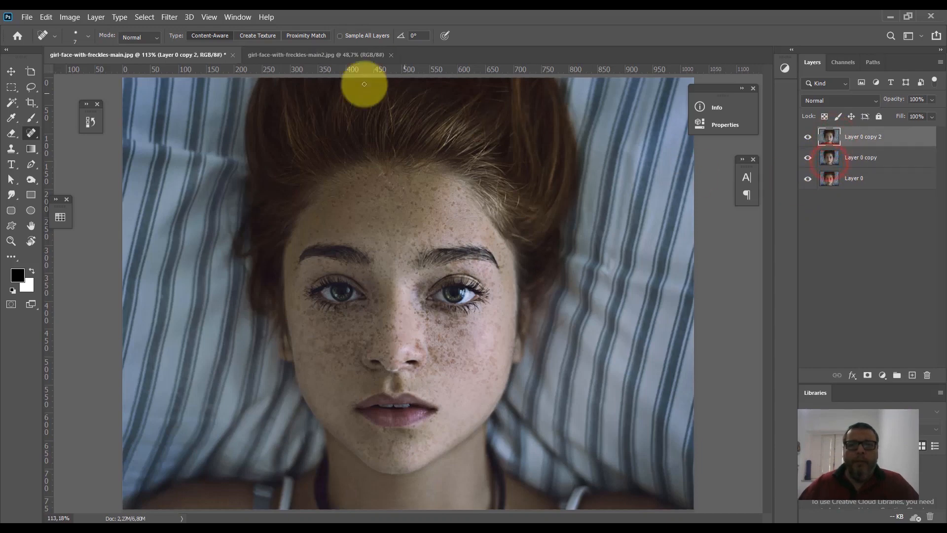
pyautogui.click(173, 18)
pyautogui.click(178, 148)
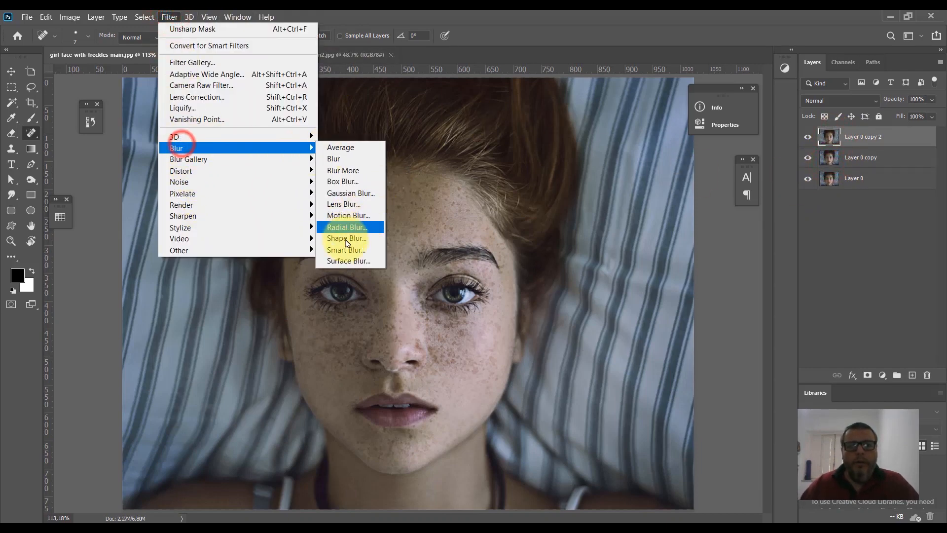
pyautogui.click(346, 260)
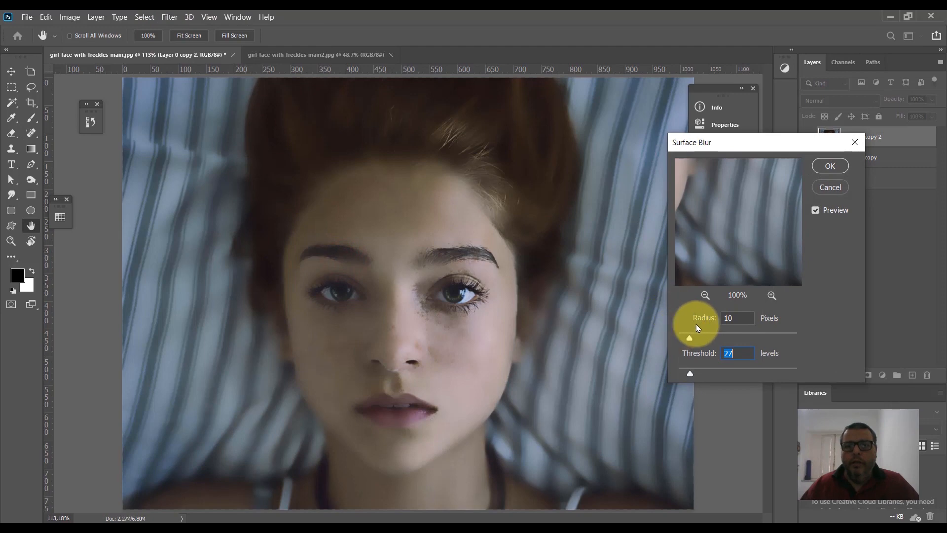
pyautogui.click(833, 189)
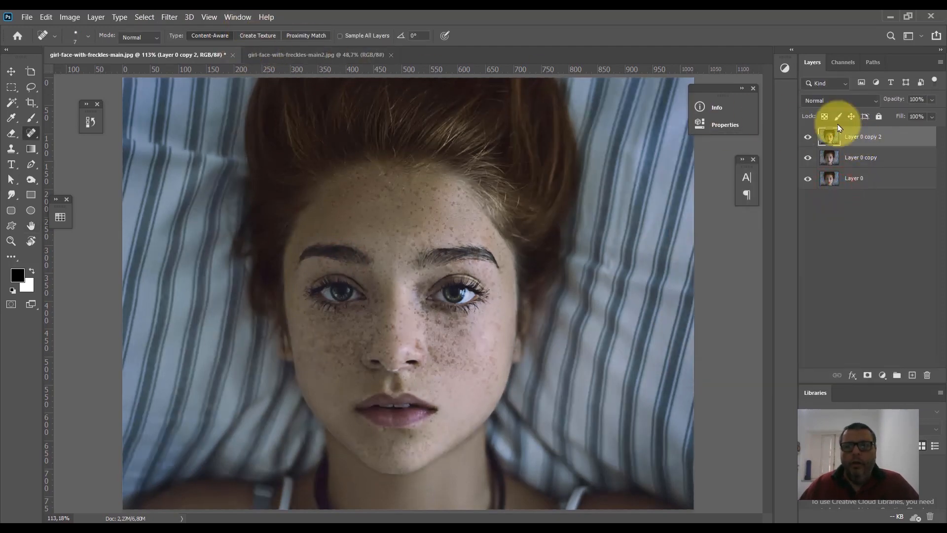
# Step: Convert the topmost copy and the middle copy each to a Smart Object
pyautogui.rightClick(899, 141)
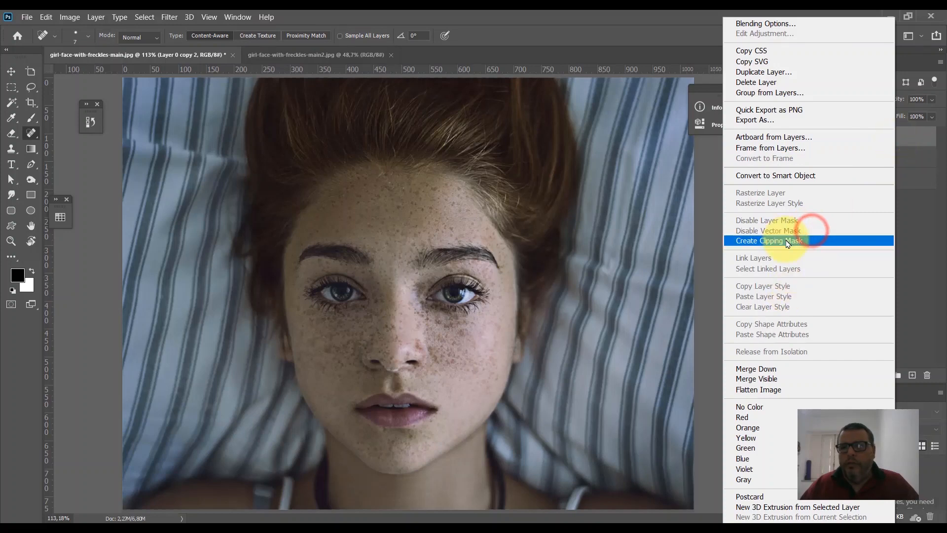
pyautogui.click(925, 130)
pyautogui.rightClick(907, 137)
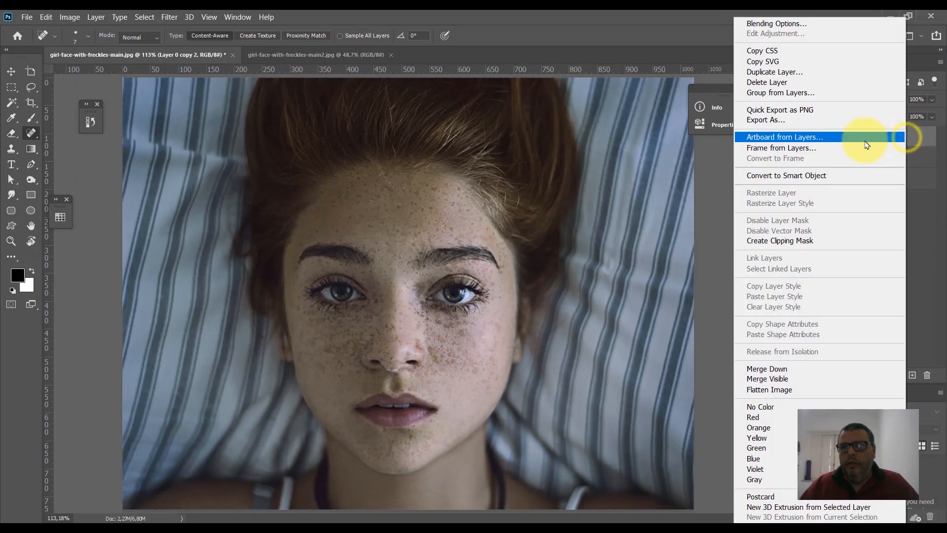
pyautogui.click(788, 196)
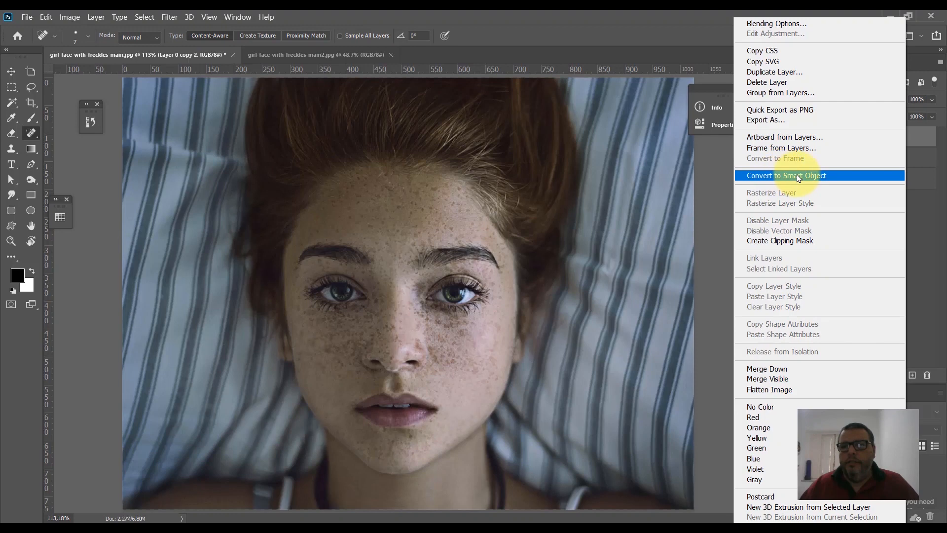
pyautogui.click(818, 176)
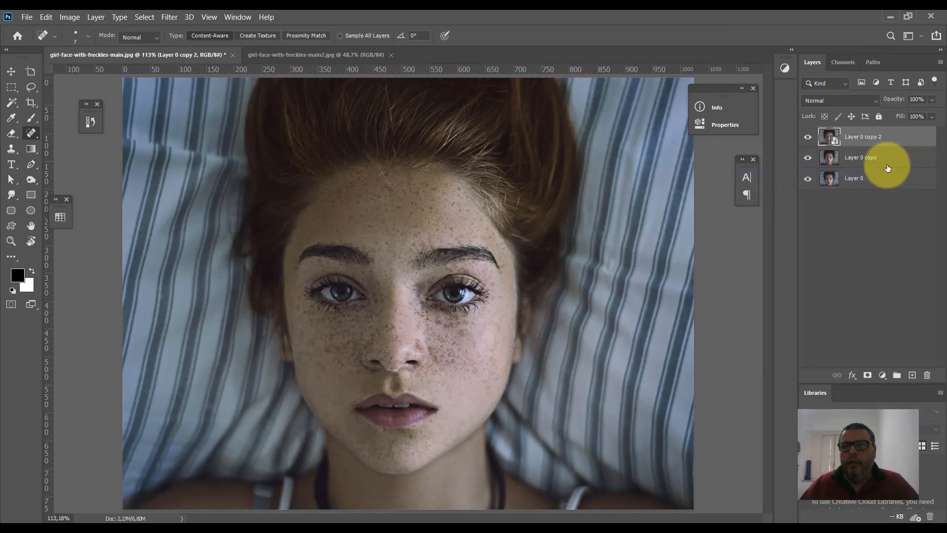
pyautogui.rightClick(887, 163)
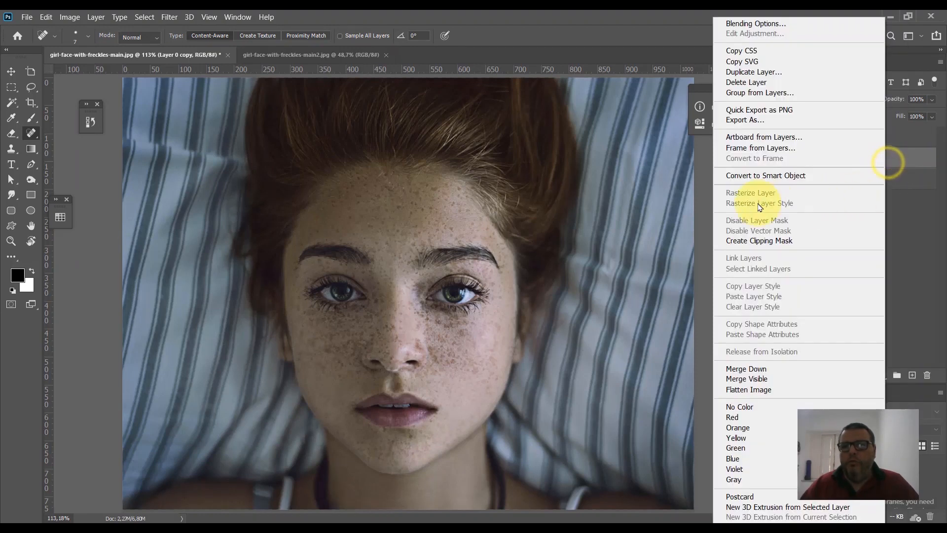
pyautogui.click(766, 175)
# Step: Apply Surface Blur as a smart filter to the topmost copy with a radius of 10 pixels and a threshold of 27 levels
pyautogui.click(887, 140)
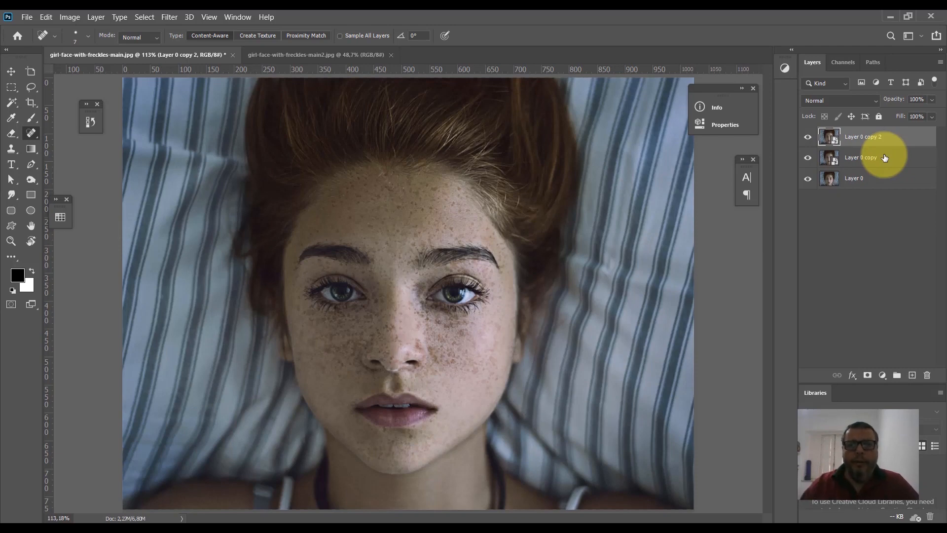
pyautogui.click(884, 141)
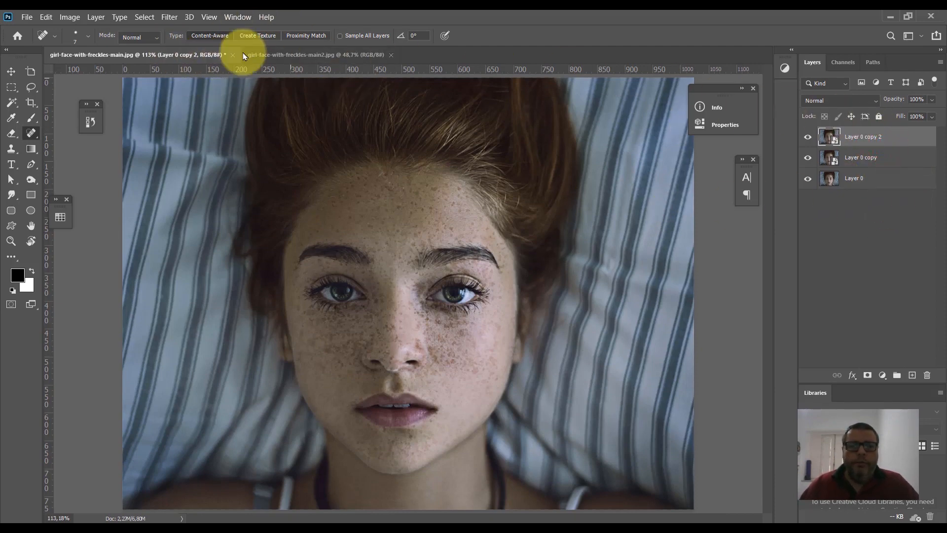
pyautogui.click(166, 18)
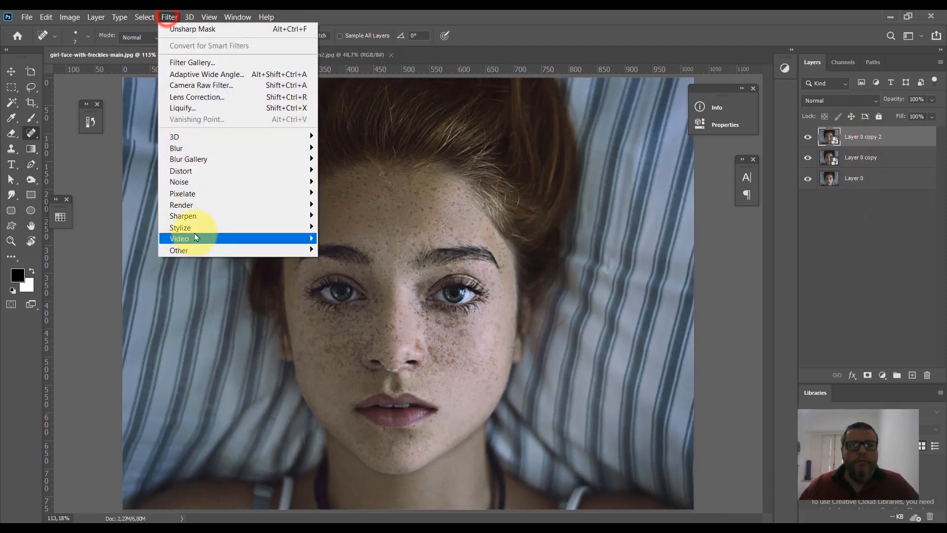
pyautogui.click(186, 148)
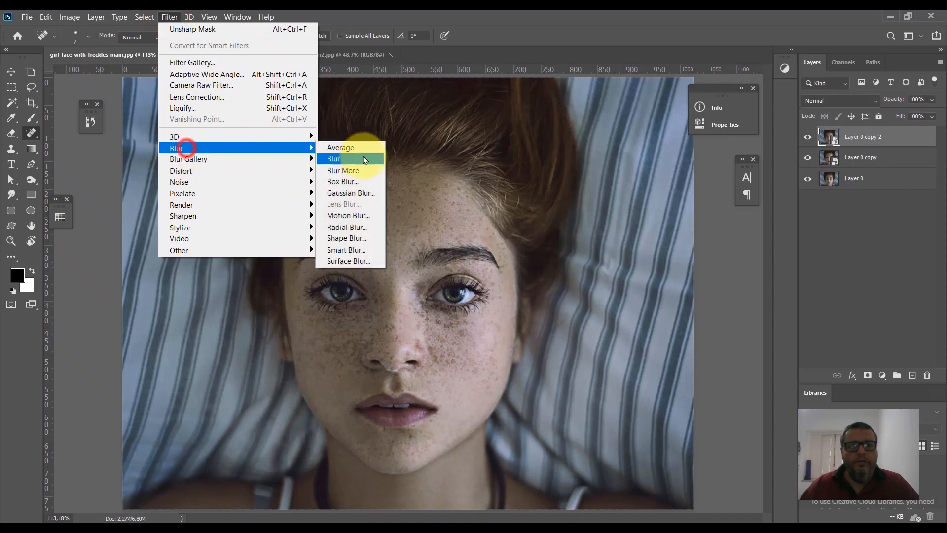
pyautogui.click(349, 260)
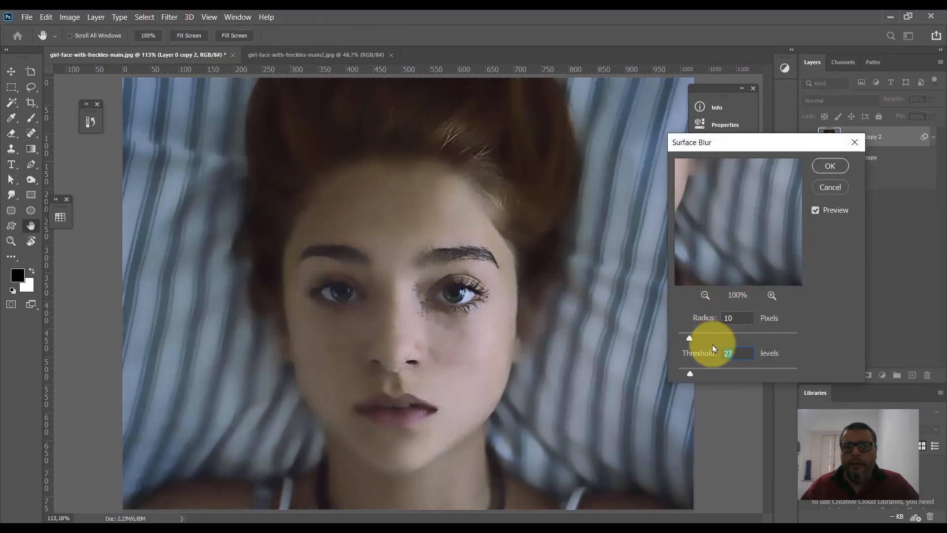
pyautogui.click(830, 166)
pyautogui.click(884, 157)
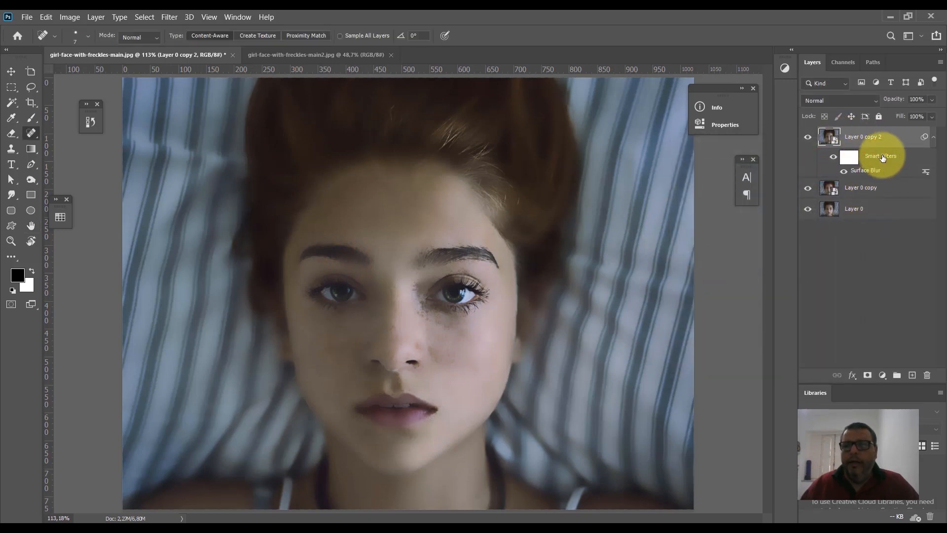
pyautogui.click(878, 157)
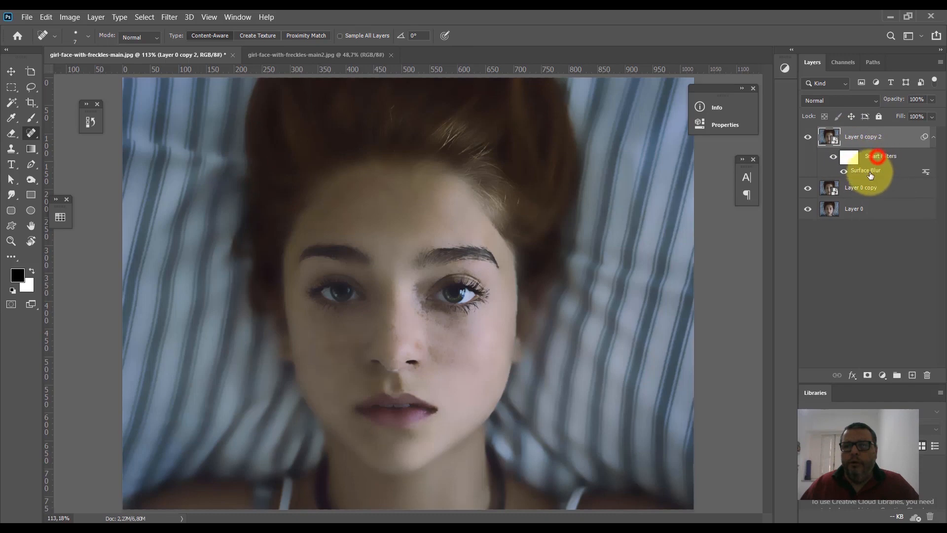
# Step: Apply the Surface Blur filter directly to the regular, non-smart Layer 0 for comparison
pyautogui.click(876, 212)
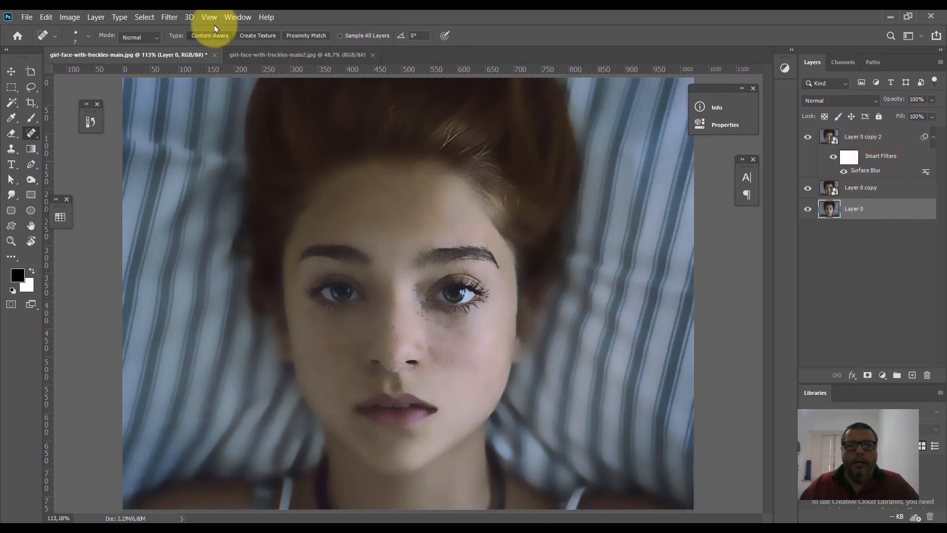
pyautogui.click(168, 18)
pyautogui.click(192, 148)
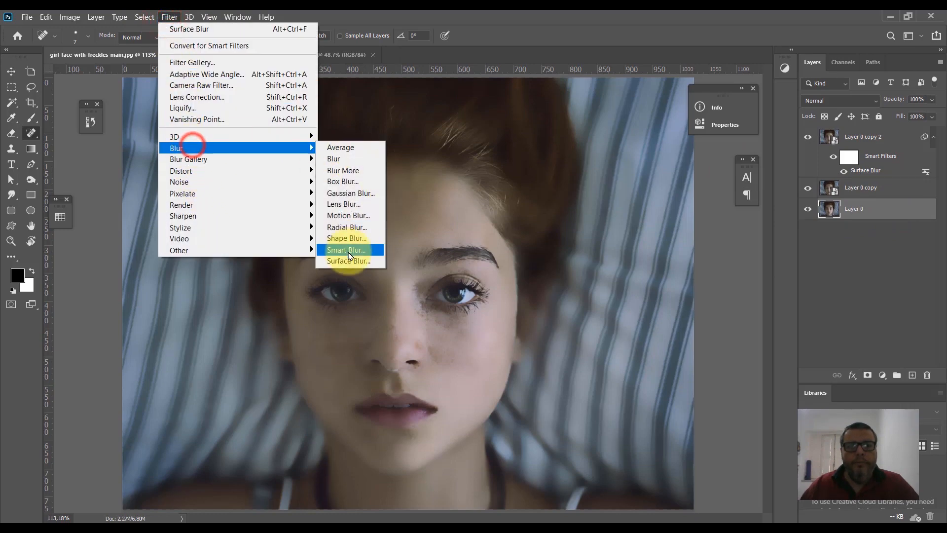
pyautogui.click(349, 258)
pyautogui.click(828, 165)
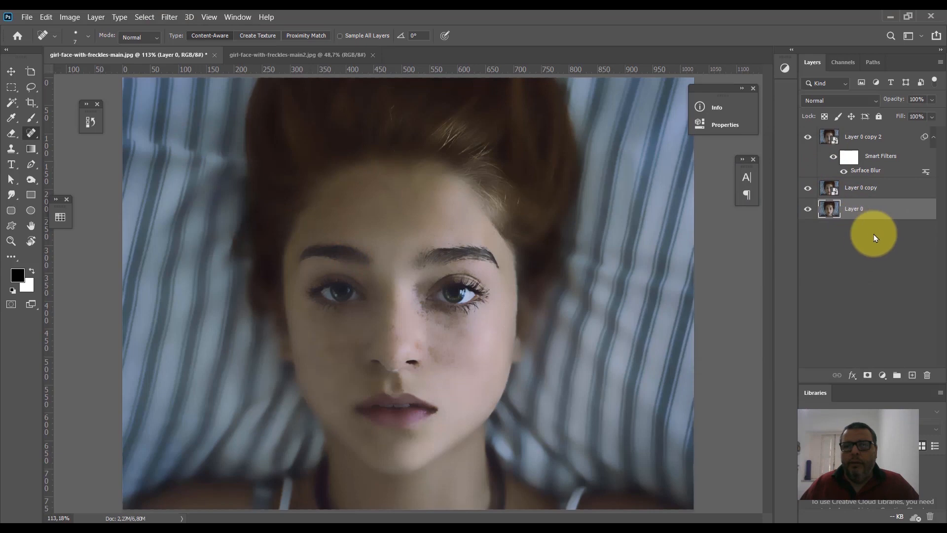
# Step: Deselect all layers and toggle the visibility of both smart object copies to compare the image
pyautogui.click(875, 235)
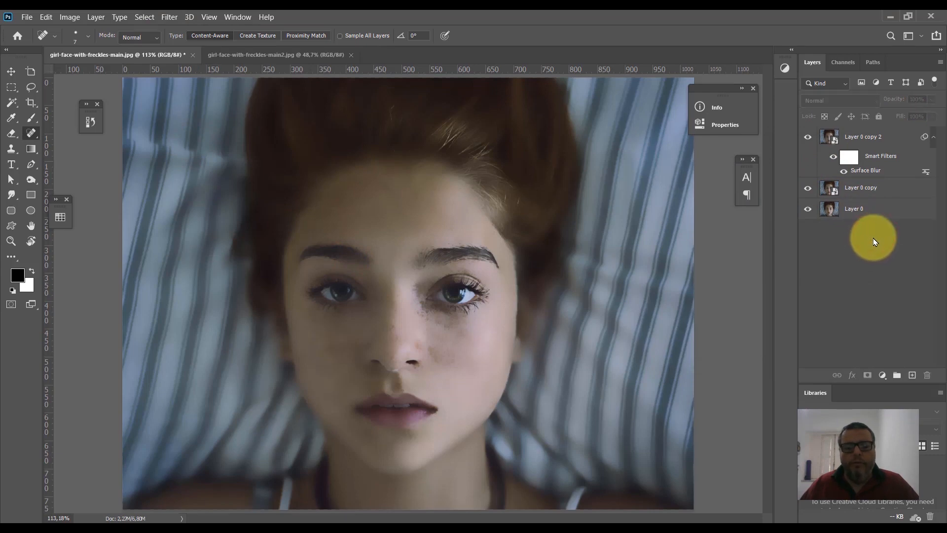
pyautogui.moveTo(810, 192); pyautogui.dragTo(809, 140)
pyautogui.moveTo(809, 191); pyautogui.dragTo(810, 140)
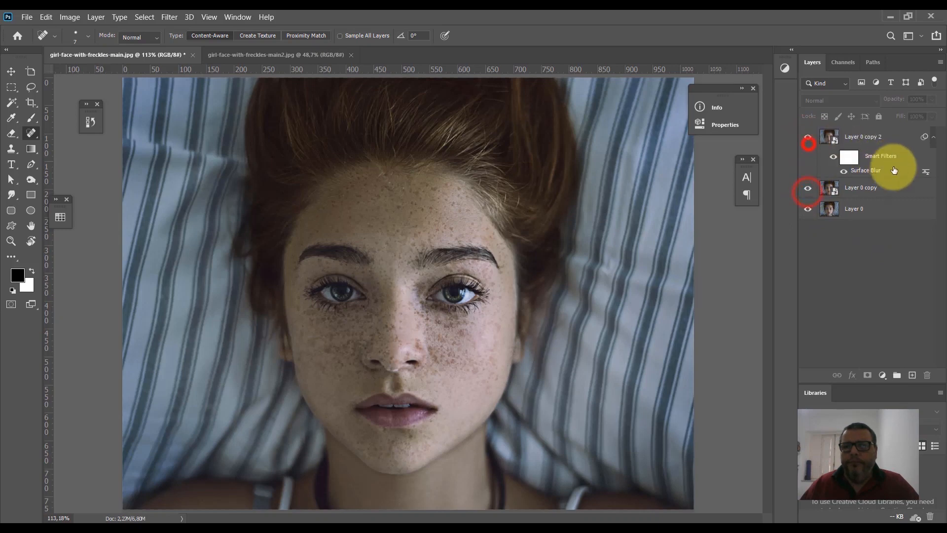
# Step: Reopen the topmost copy's Surface Blur smart filter, try radii of 51 and 89 pixels, toggle the preview and cancel
pyautogui.click(885, 158)
pyautogui.doubleClick(878, 173)
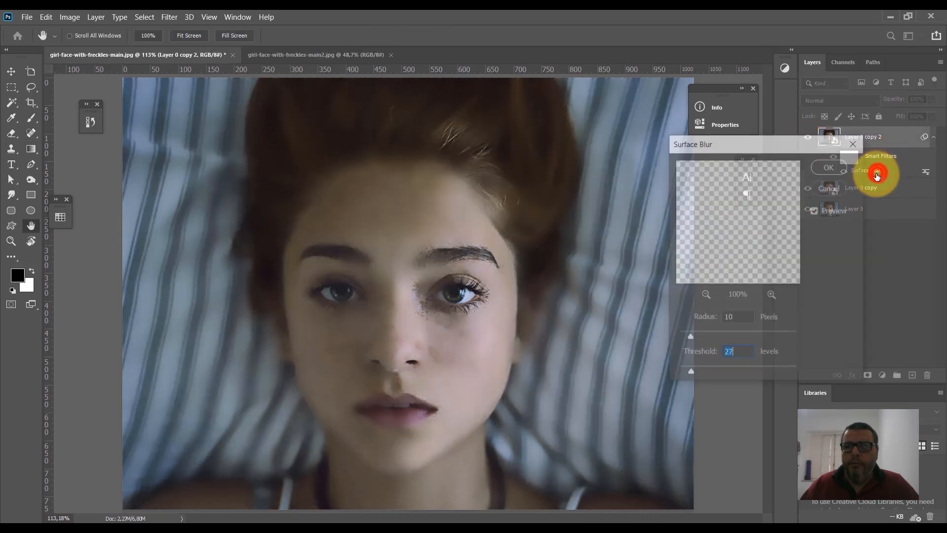
pyautogui.click(738, 337)
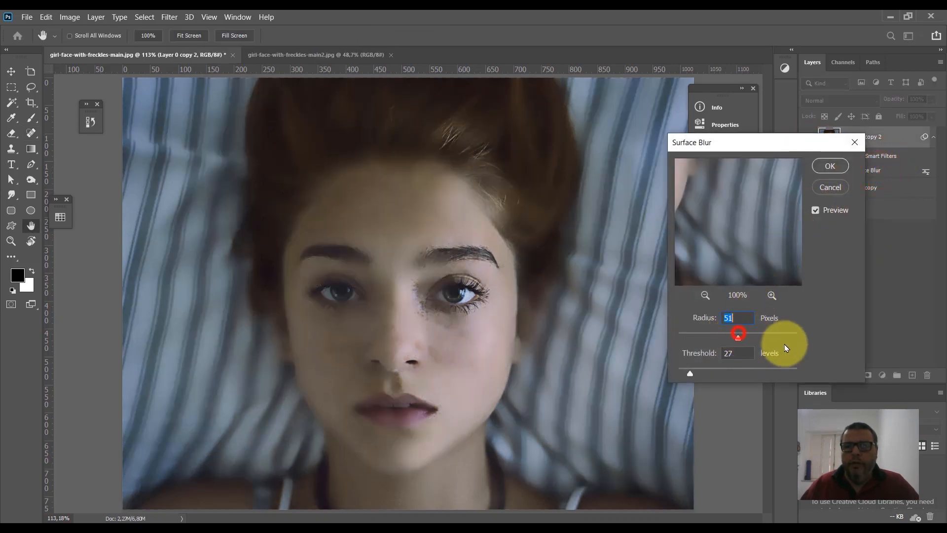
pyautogui.click(785, 337)
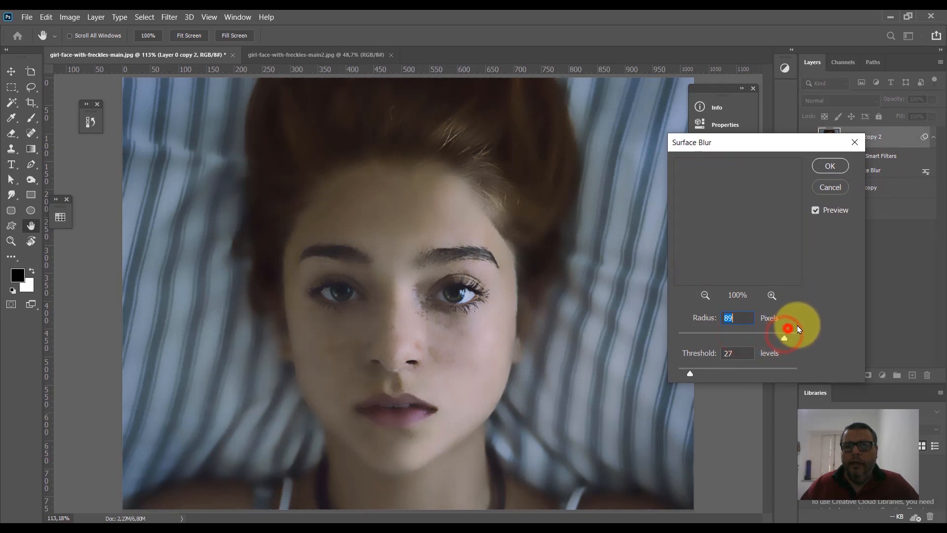
pyautogui.click(818, 211)
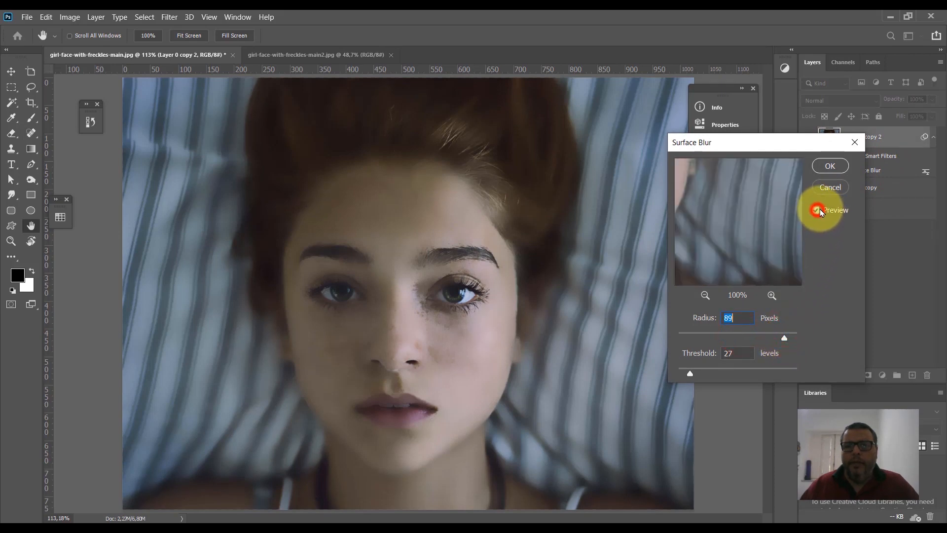
pyautogui.click(818, 214)
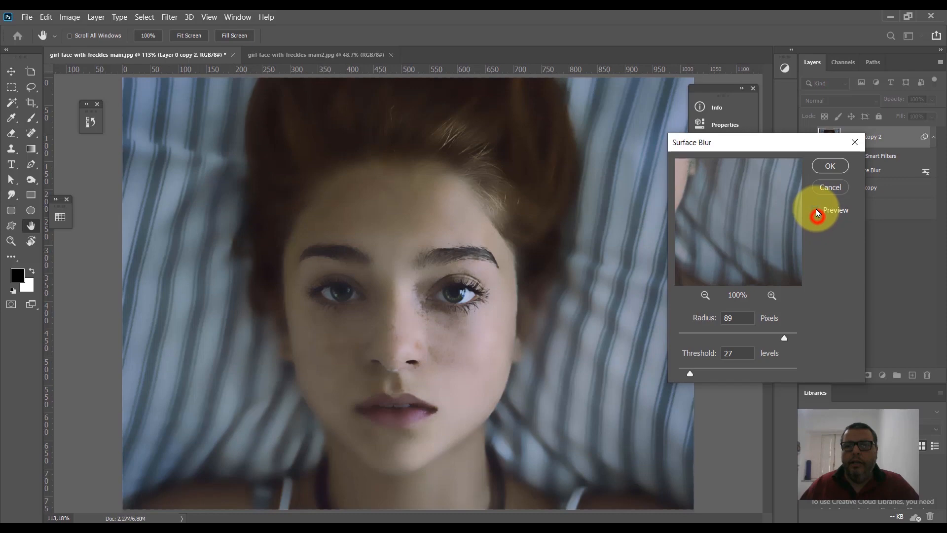
pyautogui.click(829, 188)
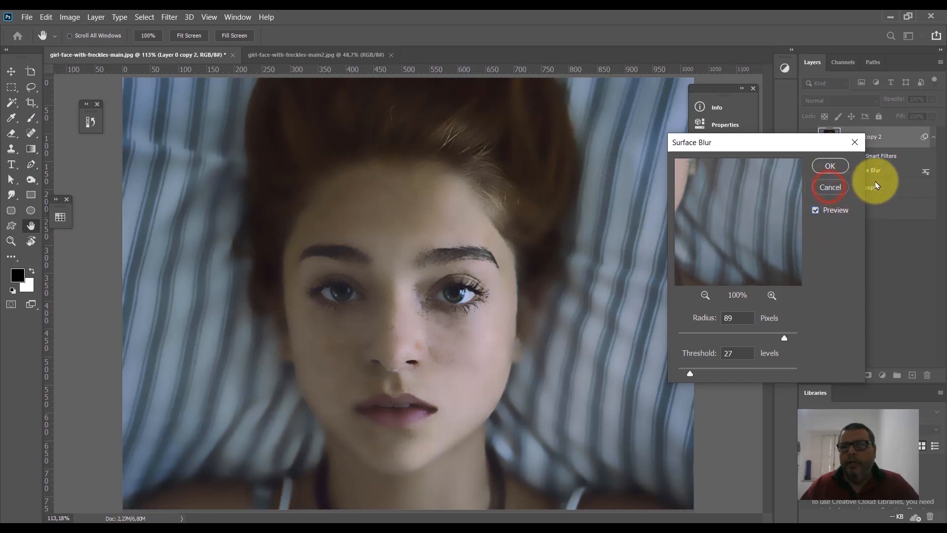
# Step: Hide the topmost copy and apply Unsharp Mask to Layer 0 copy with amount 300%, radius 1.5 pixels and threshold 0 levels
pyautogui.click(863, 190)
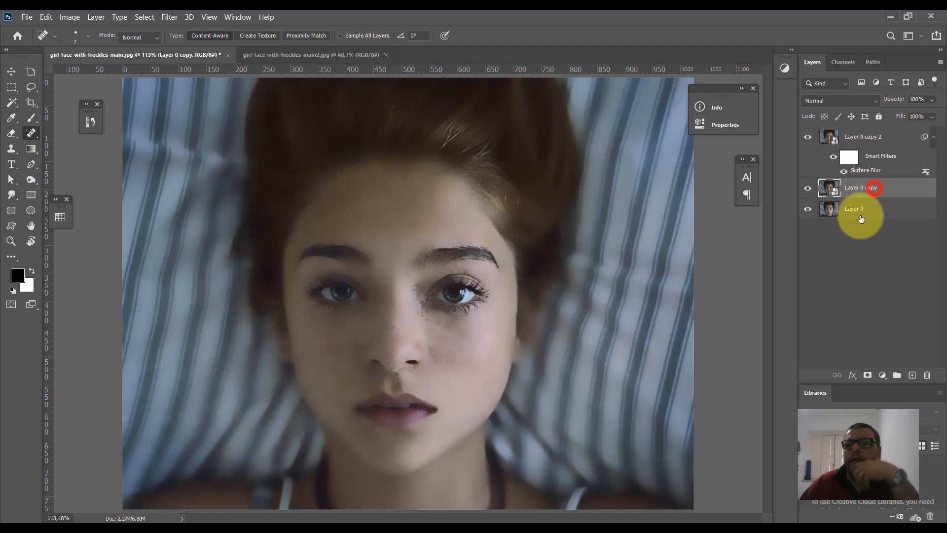
pyautogui.click(808, 137)
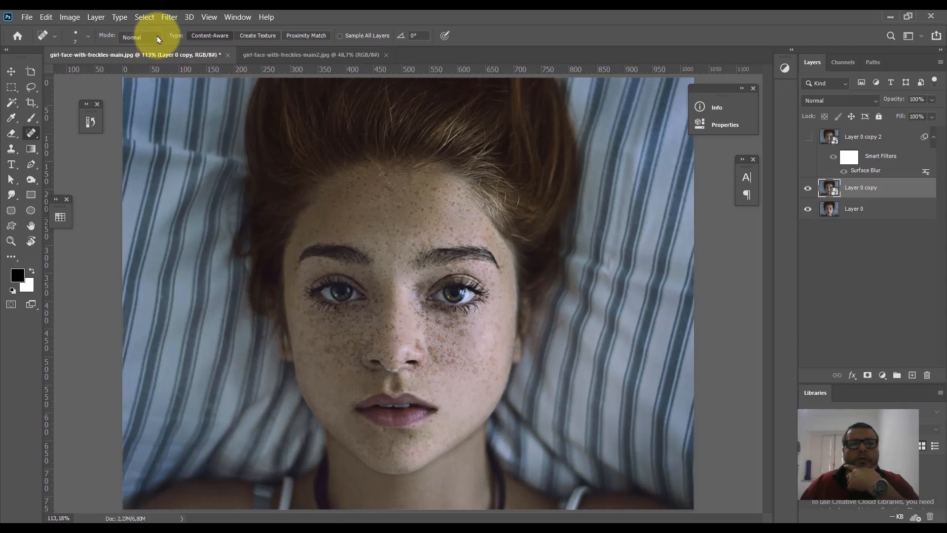
pyautogui.click(170, 17)
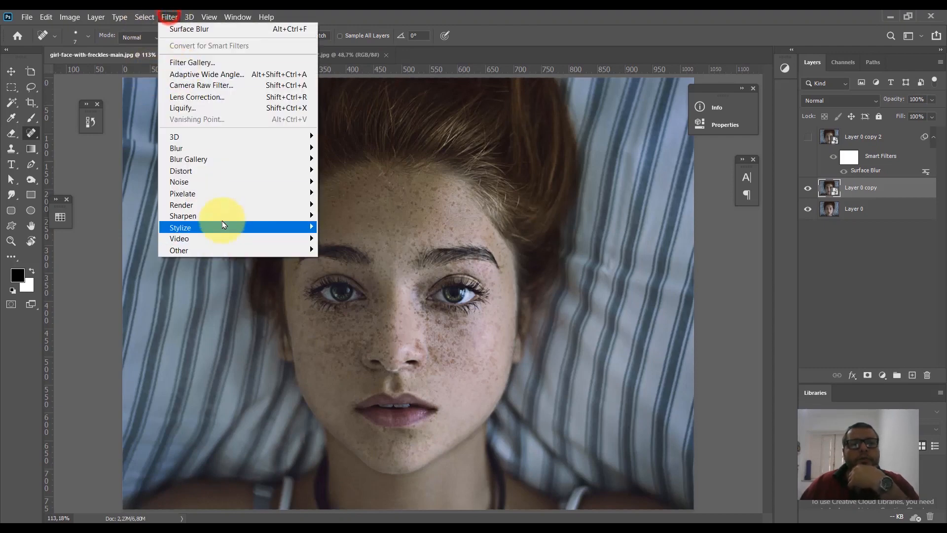
pyautogui.moveTo(184, 215)
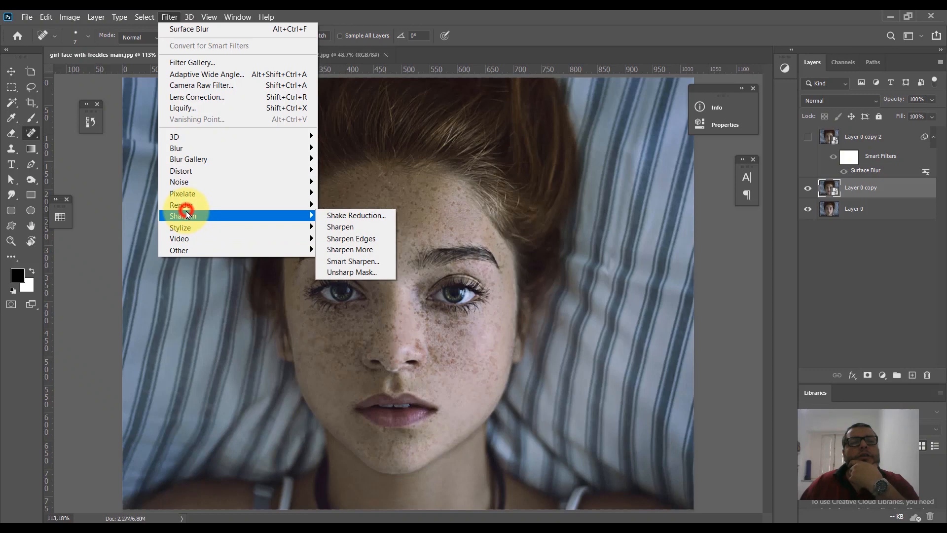
pyautogui.click(352, 273)
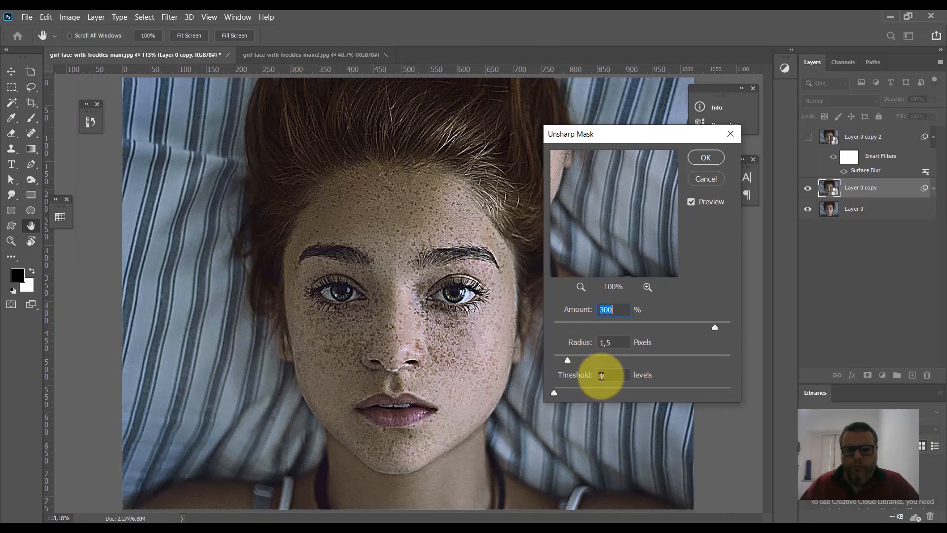
pyautogui.click(705, 157)
pyautogui.press('j')
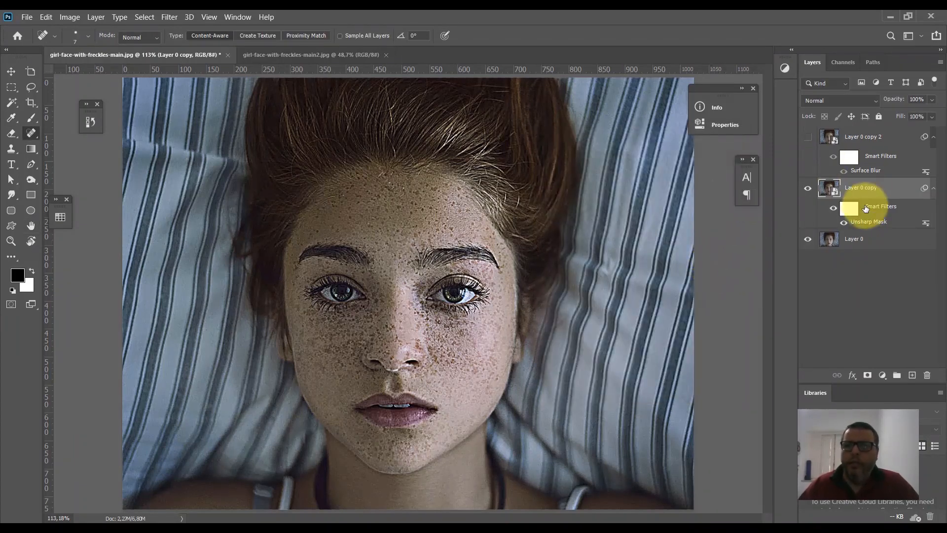
# Step: Show the topmost smart object copy again and select it above the sharpened copy
pyautogui.click(808, 137)
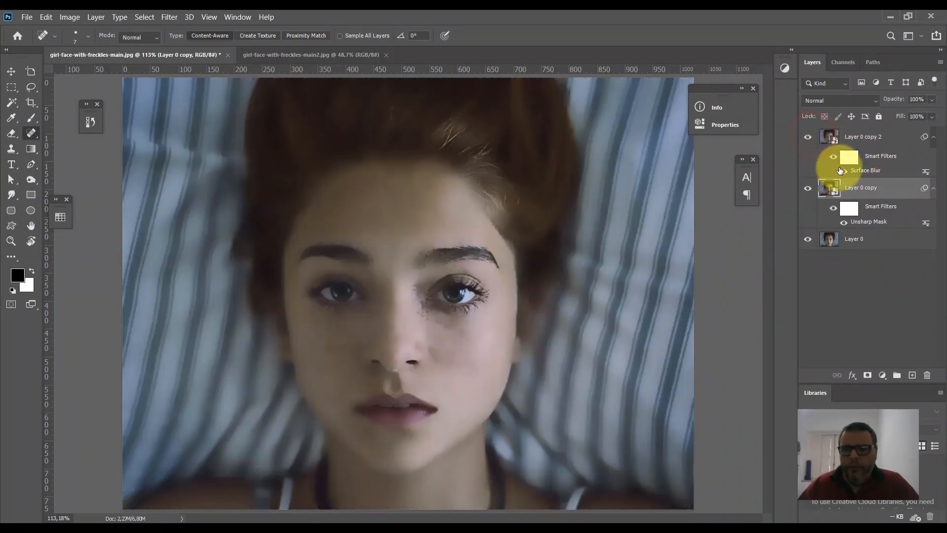
pyautogui.click(853, 139)
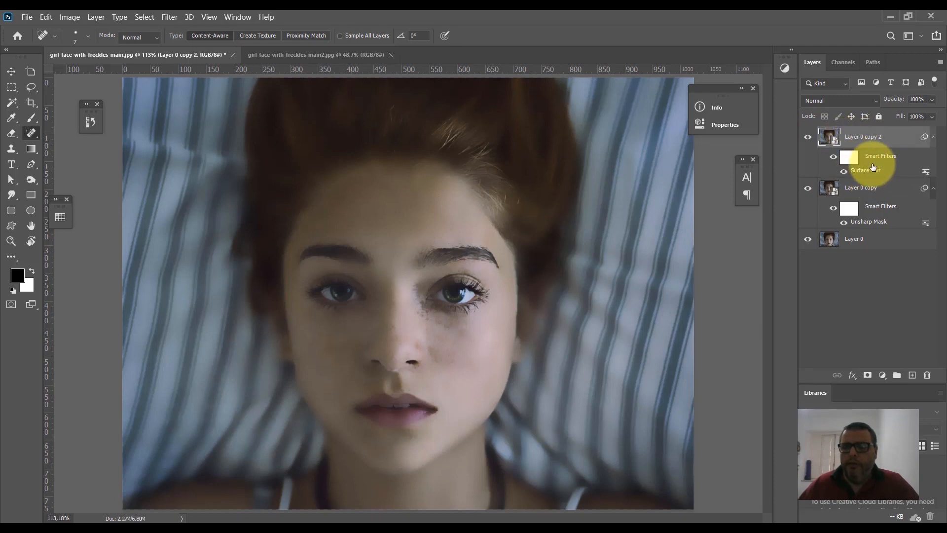
pyautogui.click(863, 223)
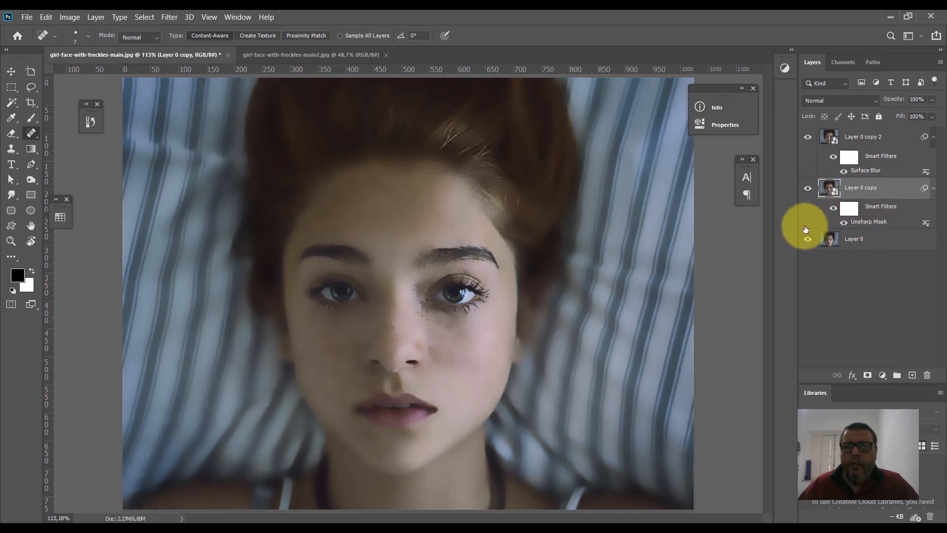
pyautogui.click(861, 138)
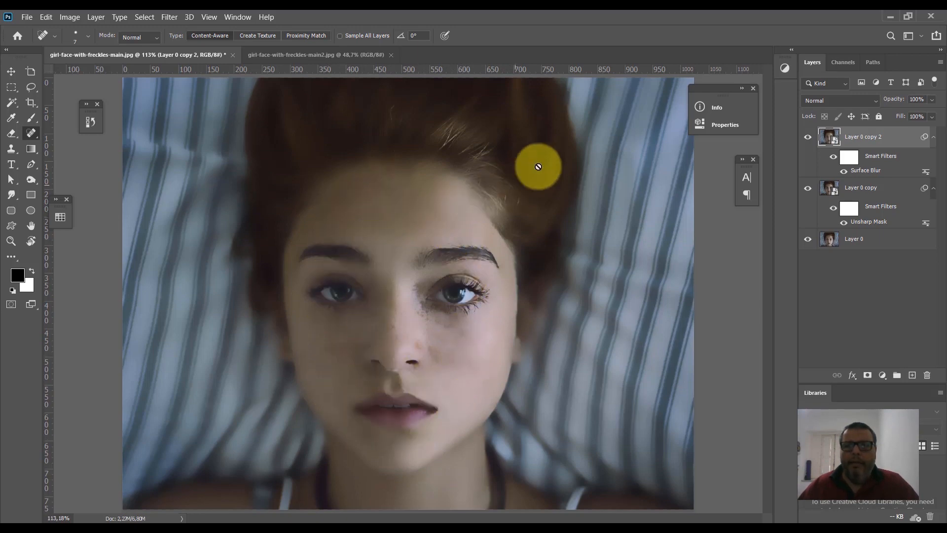
pyautogui.click(875, 138)
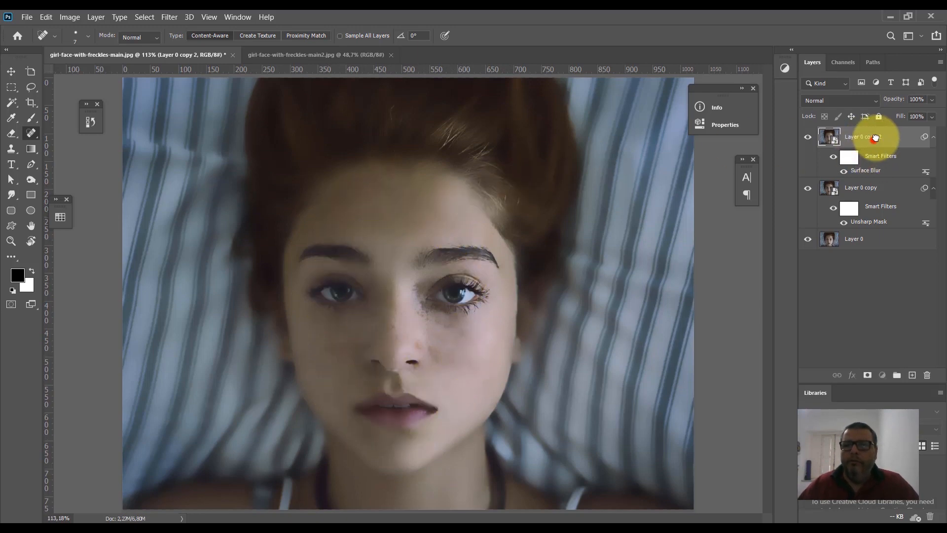
# Step: Add a layer mask to the topmost copy and invert it to black to hide the blur
pyautogui.click(868, 377)
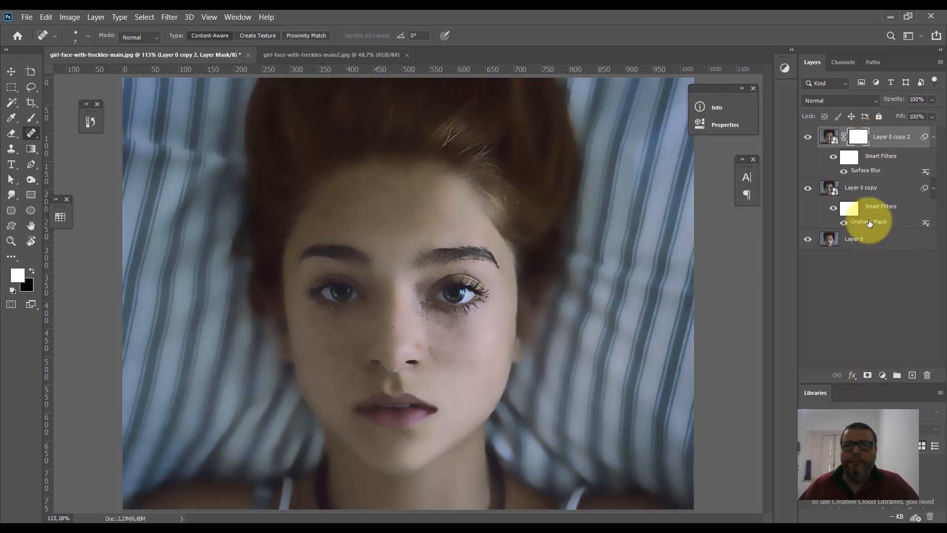
pyautogui.doubleClick(857, 139)
pyautogui.click(646, 280)
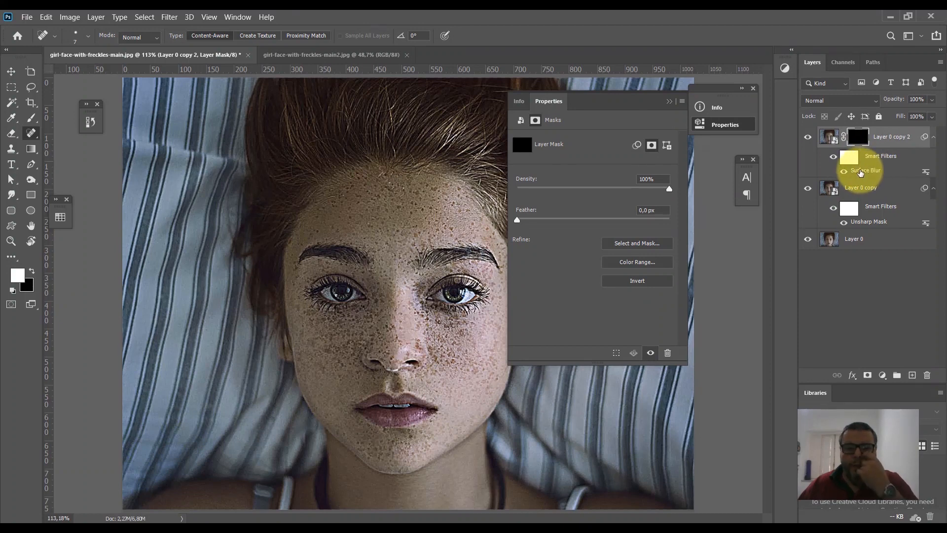
pyautogui.click(725, 123)
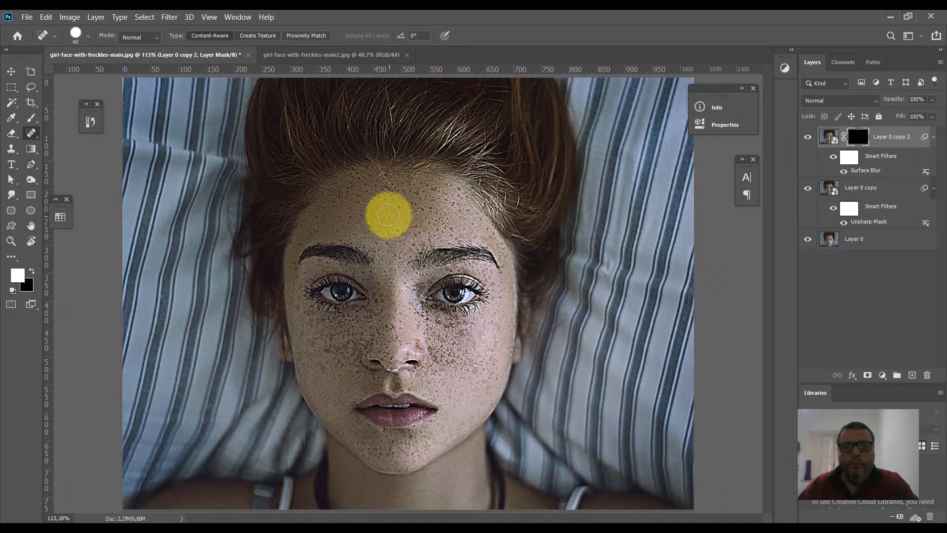
pyautogui.click(362, 207)
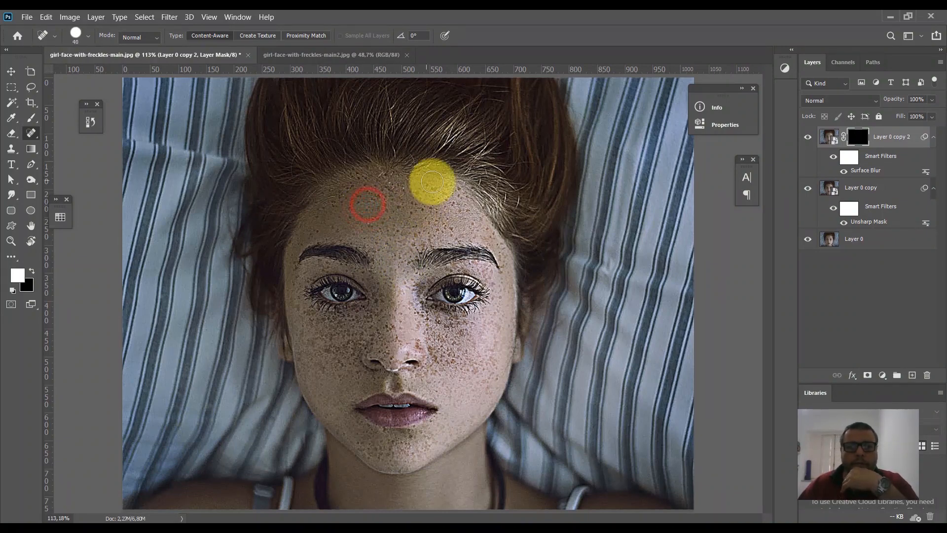
pyautogui.doubleClick(859, 137)
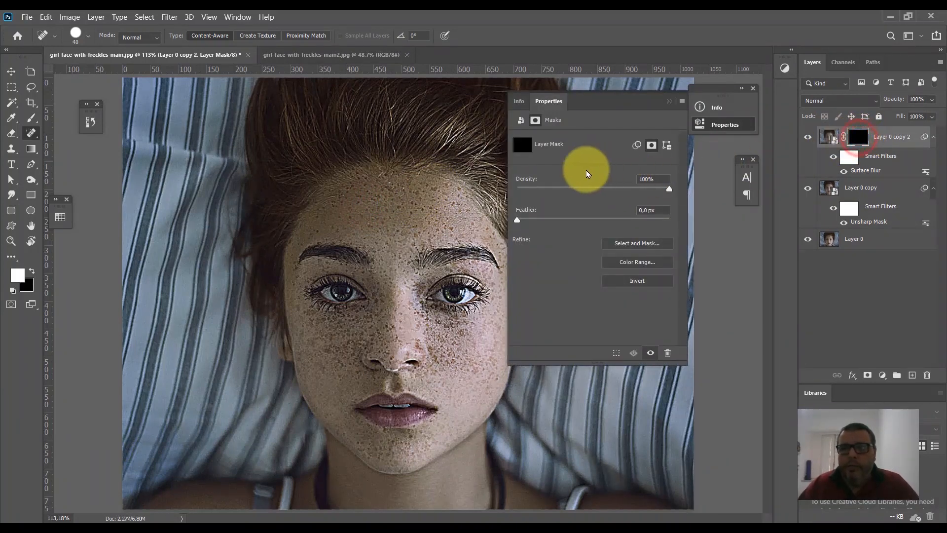
pyautogui.click(742, 125)
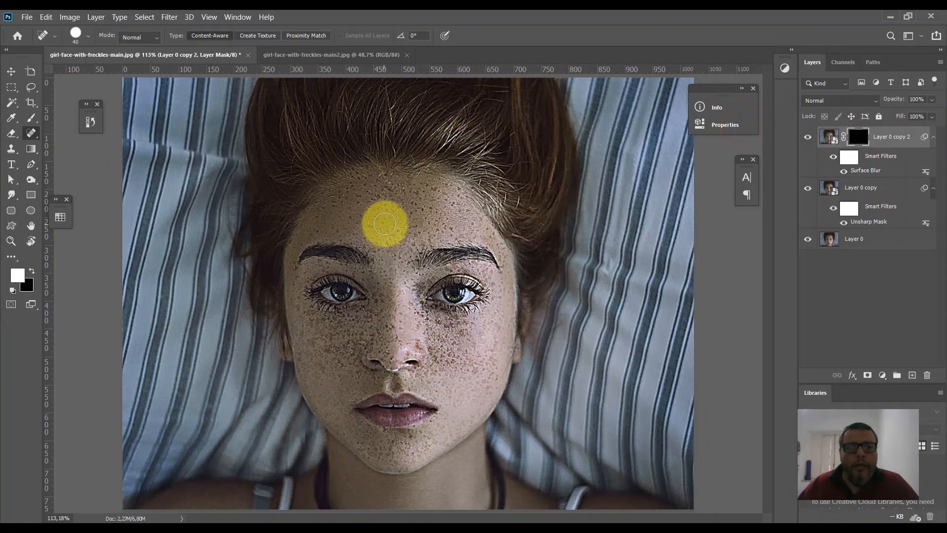
# Step: Try painting white over the forehead on the black mask with a soft 70 px brush at 100% opacity
pyautogui.click(31, 118)
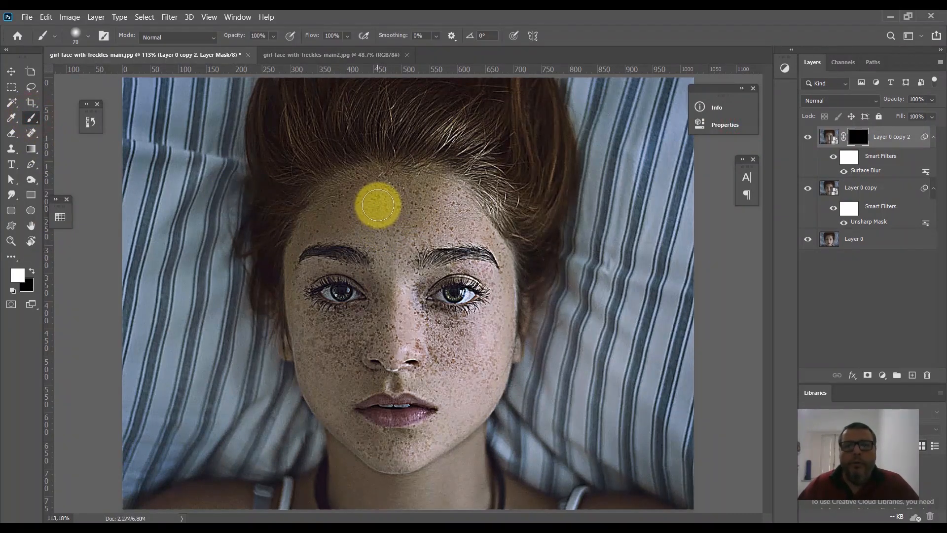
pyautogui.moveTo(349, 194)
pyautogui.mouseDown()
pyautogui.moveTo(405, 193)
pyautogui.moveTo(391, 198)
pyautogui.moveTo(440, 213)
pyautogui.mouseUp()
pyautogui.moveTo(383, 224)
pyautogui.mouseDown()
pyautogui.moveTo(438, 225)
pyautogui.moveTo(364, 233)
pyautogui.moveTo(399, 235)
pyautogui.moveTo(336, 228)
pyautogui.moveTo(455, 230)
pyautogui.mouseUp()
pyautogui.moveTo(442, 192)
pyautogui.mouseDown()
pyautogui.moveTo(496, 246)
pyautogui.moveTo(486, 234)
pyautogui.moveTo(389, 266)
pyautogui.mouseUp()
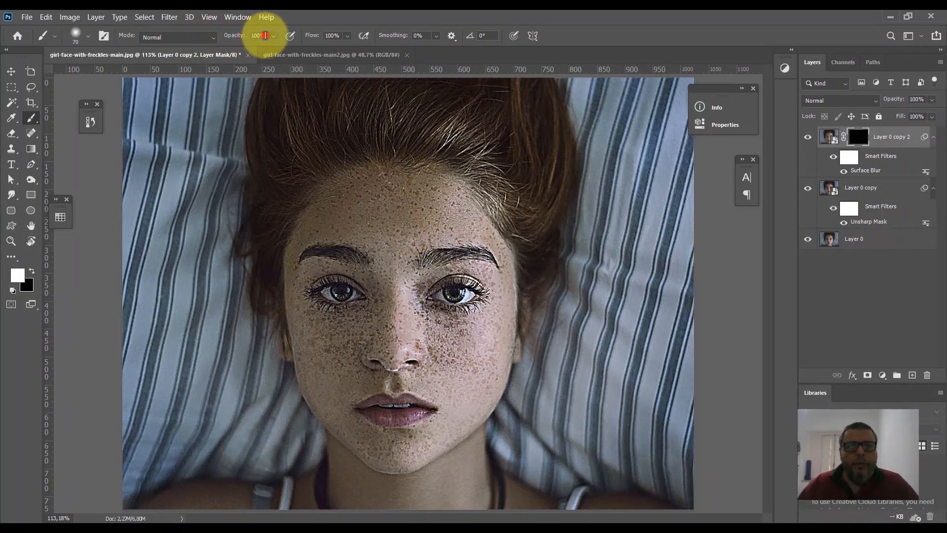
# Step: Set the brush opacity to 20% and paint white on the mask over the forehead, cheeks and nose to reveal the blur
pyautogui.click(265, 36)
pyautogui.write('20')
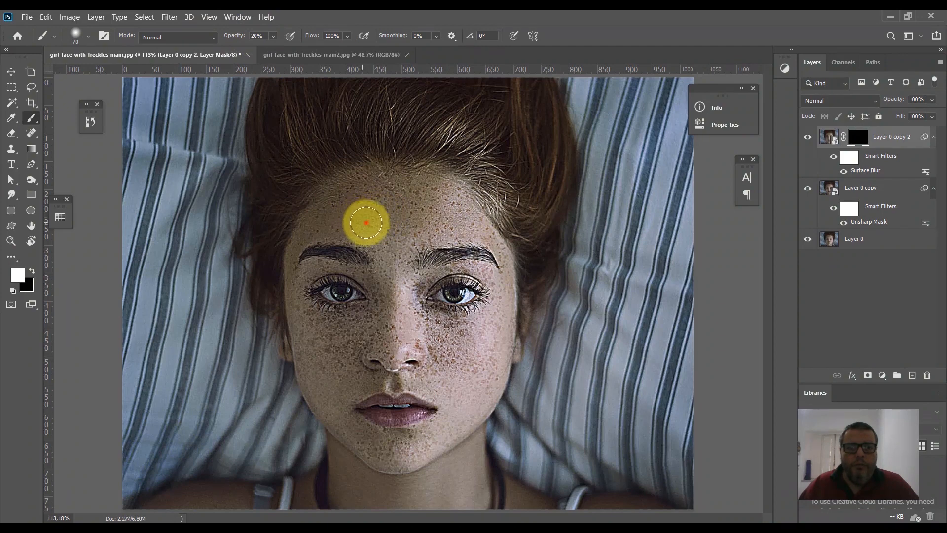
pyautogui.moveTo(366, 223)
pyautogui.mouseDown()
pyautogui.moveTo(428, 227)
pyautogui.moveTo(403, 202)
pyautogui.moveTo(465, 220)
pyautogui.moveTo(430, 222)
pyautogui.moveTo(389, 256)
pyautogui.moveTo(395, 235)
pyautogui.moveTo(394, 281)
pyautogui.moveTo(382, 233)
pyautogui.moveTo(326, 223)
pyautogui.moveTo(378, 190)
pyautogui.moveTo(370, 194)
pyautogui.moveTo(438, 217)
pyautogui.moveTo(394, 191)
pyautogui.moveTo(452, 216)
pyautogui.moveTo(463, 210)
pyautogui.moveTo(446, 199)
pyautogui.moveTo(481, 231)
pyautogui.moveTo(449, 194)
pyautogui.moveTo(490, 235)
pyautogui.moveTo(478, 226)
pyautogui.moveTo(507, 260)
pyautogui.moveTo(503, 250)
pyautogui.moveTo(506, 309)
pyautogui.moveTo(503, 295)
pyautogui.moveTo(465, 395)
pyautogui.moveTo(483, 350)
pyautogui.moveTo(472, 384)
pyautogui.moveTo(471, 362)
pyautogui.moveTo(450, 345)
pyautogui.moveTo(459, 371)
pyautogui.moveTo(436, 345)
pyautogui.moveTo(467, 347)
pyautogui.moveTo(436, 329)
pyautogui.moveTo(486, 325)
pyautogui.moveTo(430, 328)
pyautogui.moveTo(467, 324)
pyautogui.mouseUp()
pyautogui.press('[')
pyautogui.moveTo(455, 323)
pyautogui.mouseDown()
pyautogui.moveTo(411, 314)
pyautogui.moveTo(437, 363)
pyautogui.mouseUp()
pyautogui.moveTo(419, 336)
pyautogui.mouseDown()
pyautogui.moveTo(432, 350)
pyautogui.moveTo(418, 362)
pyautogui.moveTo(403, 359)
pyautogui.moveTo(381, 376)
pyautogui.moveTo(352, 359)
pyautogui.moveTo(336, 377)
pyautogui.moveTo(340, 361)
pyautogui.moveTo(390, 309)
pyautogui.moveTo(389, 285)
pyautogui.moveTo(400, 322)
pyautogui.mouseUp()
pyautogui.moveTo(395, 286)
pyautogui.mouseDown()
pyautogui.moveTo(401, 345)
pyautogui.moveTo(391, 359)
pyautogui.moveTo(387, 327)
pyautogui.moveTo(379, 338)
pyautogui.moveTo(387, 307)
pyautogui.moveTo(336, 326)
pyautogui.moveTo(342, 333)
pyautogui.moveTo(373, 313)
pyautogui.moveTo(352, 326)
pyautogui.moveTo(379, 290)
pyautogui.moveTo(353, 266)
pyautogui.moveTo(371, 274)
pyautogui.moveTo(349, 263)
pyautogui.moveTo(303, 271)
pyautogui.moveTo(348, 274)
pyautogui.mouseUp()
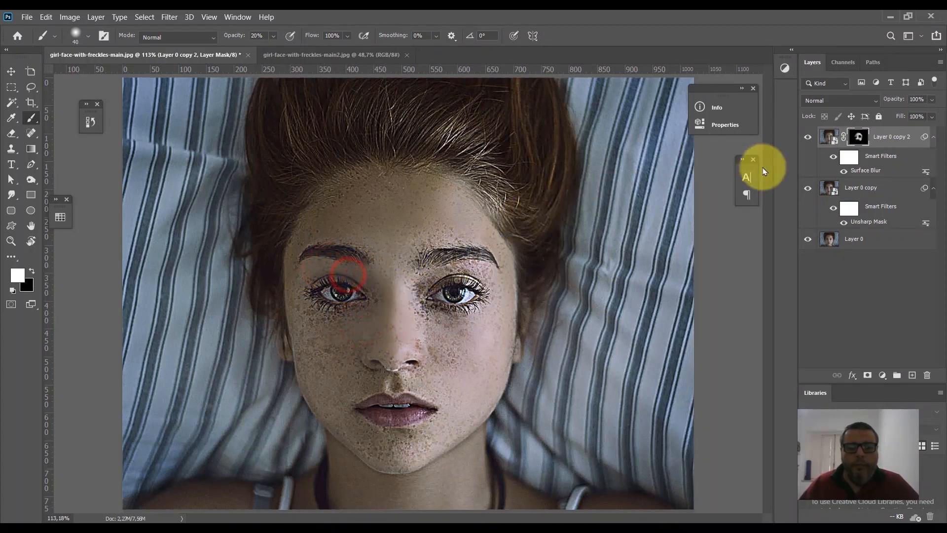
# Step: Display the layer mask on its own, brush over the nose bridge and forehead areas, and return to the image view
pyautogui.keyDown('alt'); pyautogui.click(858, 140); pyautogui.keyUp('alt')
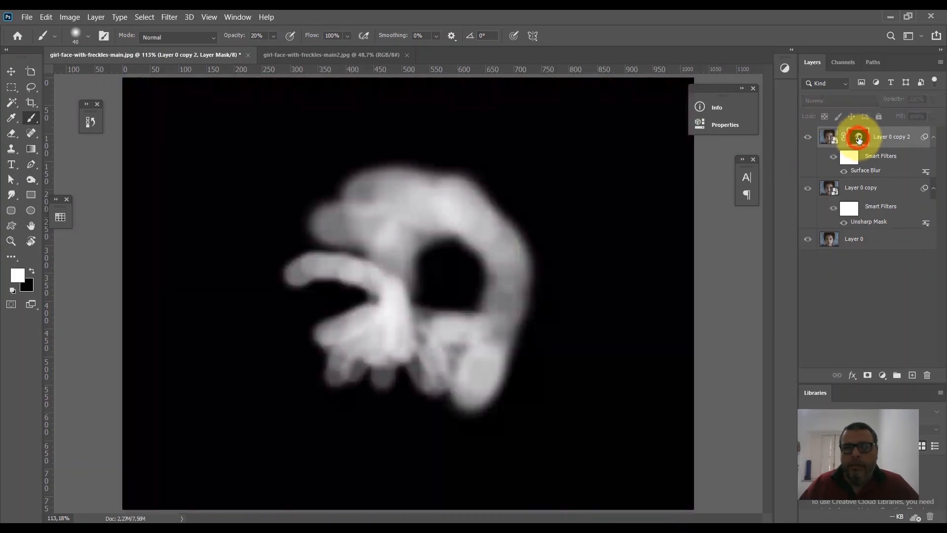
pyautogui.moveTo(349, 269); pyautogui.dragTo(388, 287)
pyautogui.moveTo(389, 254); pyautogui.dragTo(397, 272)
pyautogui.moveTo(398, 275); pyautogui.dragTo(396, 301)
pyautogui.moveTo(383, 252)
pyautogui.mouseDown()
pyautogui.moveTo(400, 254)
pyautogui.moveTo(438, 208)
pyautogui.mouseUp()
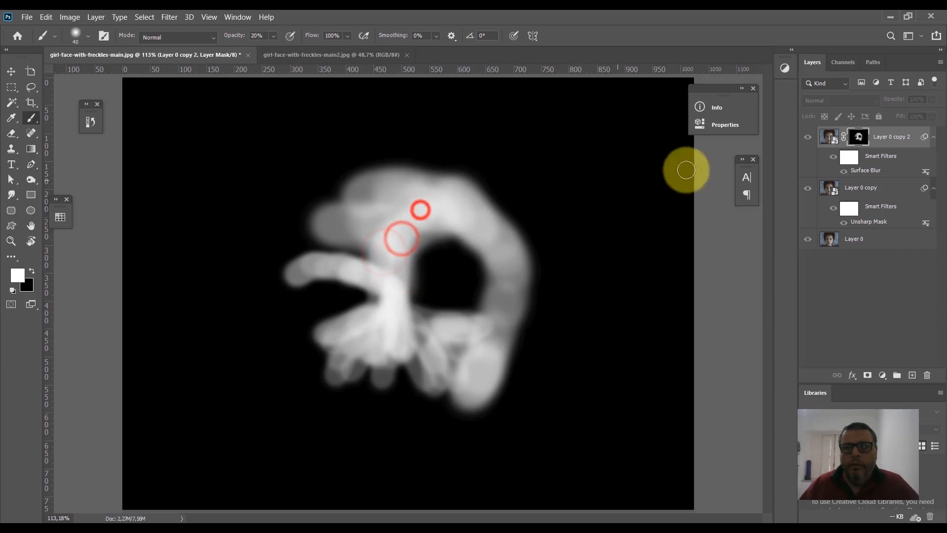
pyautogui.keyDown('alt'); pyautogui.click(858, 137); pyautogui.keyUp('alt')
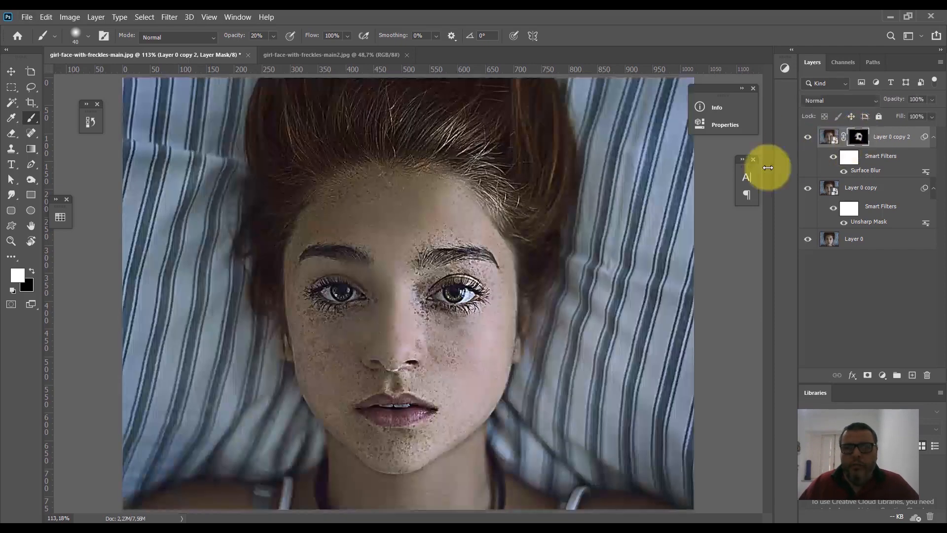
# Step: Paint more white on the mask over the forehead, between the eyebrows and beside the nose at 20% opacity
pyautogui.moveTo(366, 224); pyautogui.dragTo(353, 215)
pyautogui.moveTo(377, 201)
pyautogui.mouseDown()
pyautogui.moveTo(334, 205)
pyautogui.moveTo(378, 183)
pyautogui.mouseUp()
pyautogui.moveTo(382, 184)
pyautogui.mouseDown()
pyautogui.moveTo(365, 190)
pyautogui.moveTo(439, 192)
pyautogui.mouseUp()
pyautogui.moveTo(453, 232); pyautogui.dragTo(406, 242)
pyautogui.moveTo(442, 229); pyautogui.dragTo(411, 244)
pyautogui.moveTo(492, 238); pyautogui.dragTo(507, 268)
pyautogui.moveTo(427, 320); pyautogui.dragTo(458, 315)
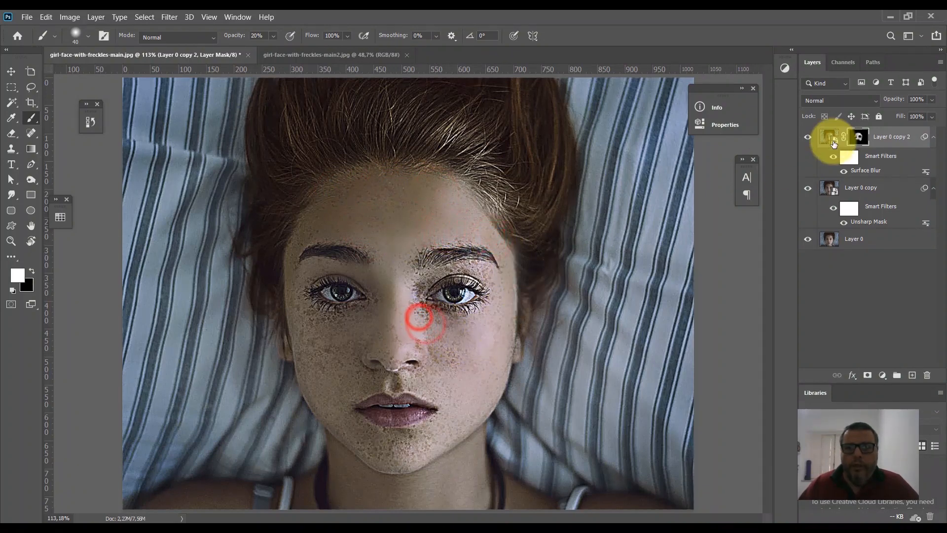
pyautogui.click(408, 313)
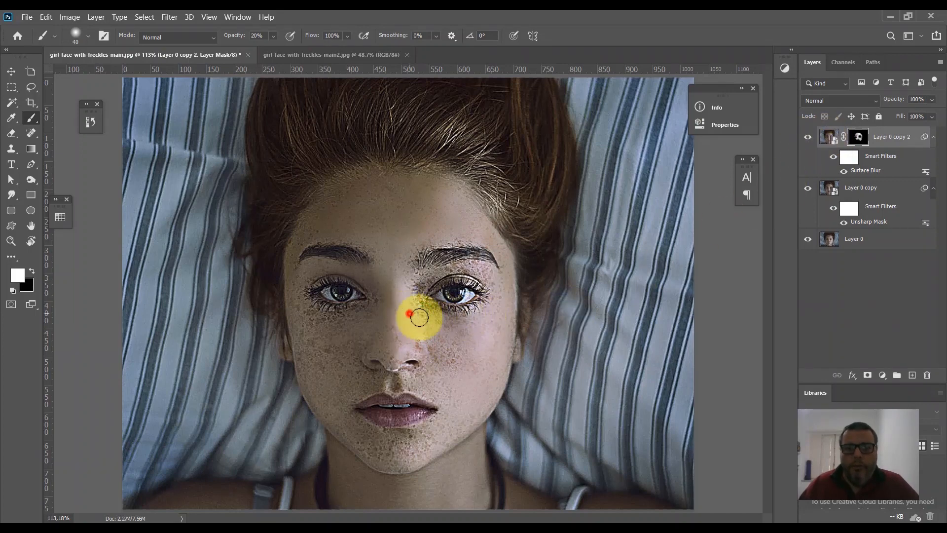
pyautogui.click(423, 314)
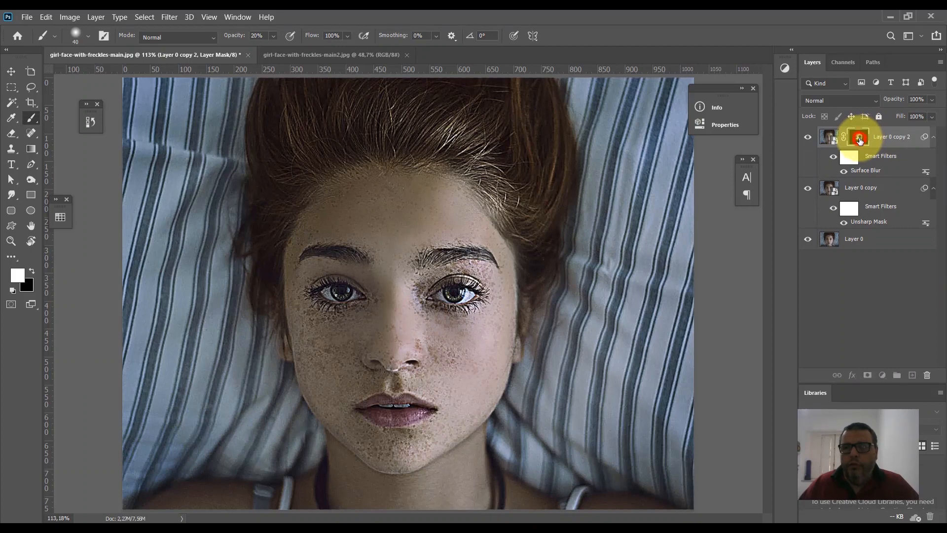
# Step: Delete the painted layer mask from the topmost copy and add a new white mask to it
pyautogui.rightClick(861, 140)
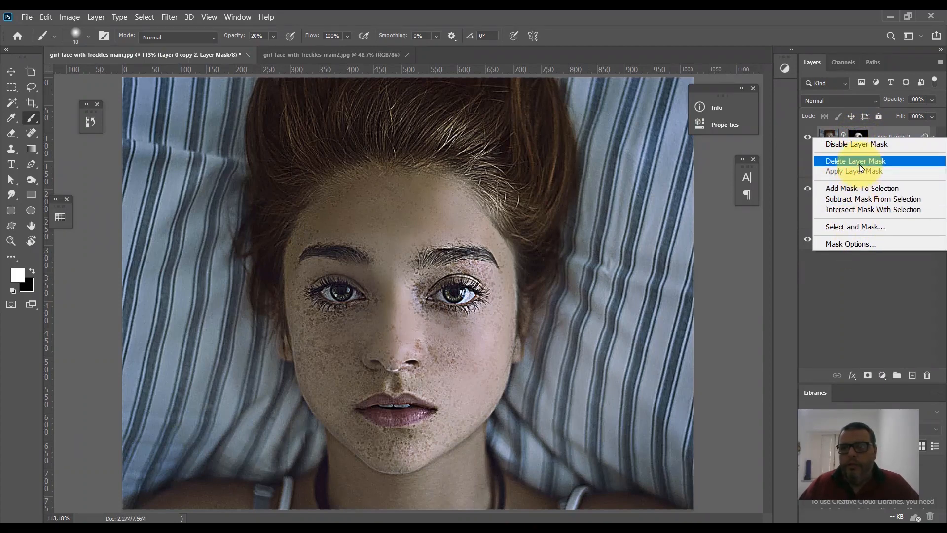
pyautogui.click(861, 164)
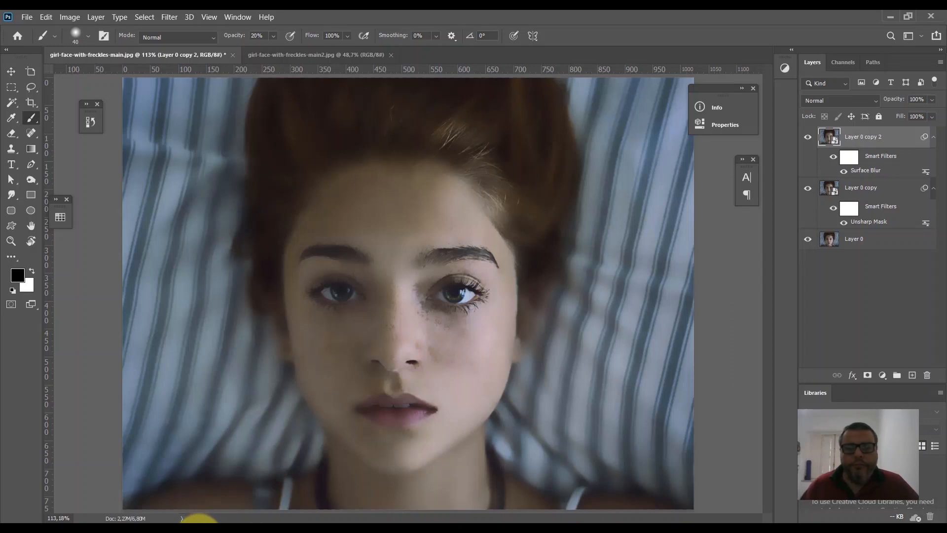
pyautogui.click(199, 532)
pyautogui.click(899, 485)
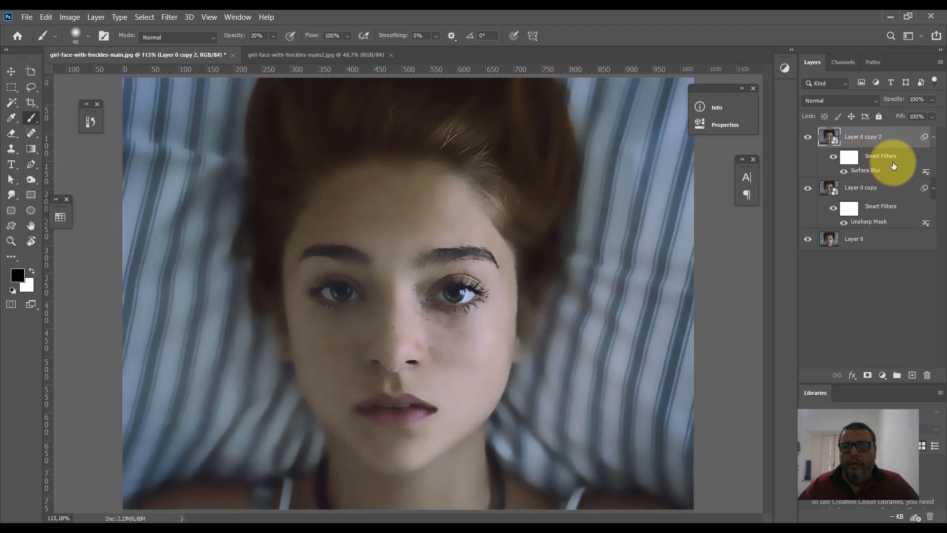
pyautogui.click(868, 377)
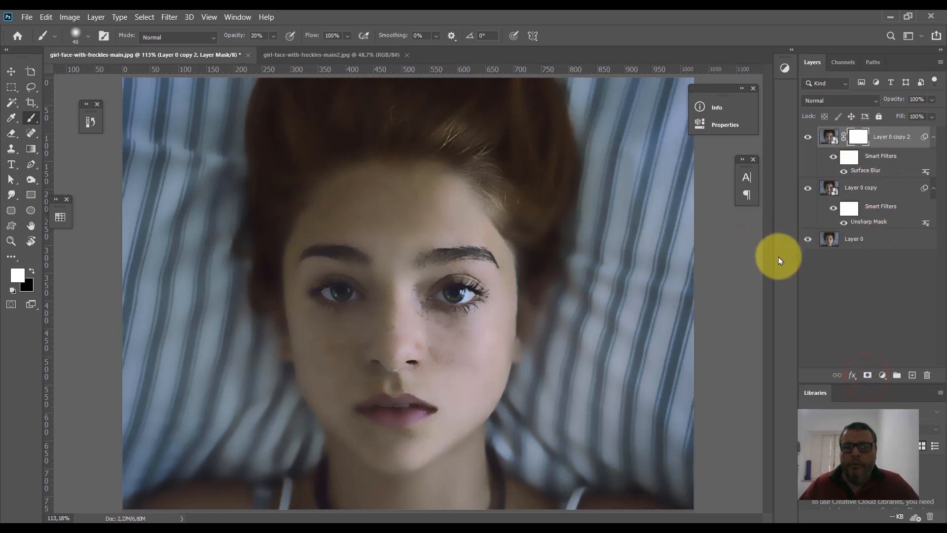
# Step: Make black the foreground color and paint at 20% opacity on the mask over the sharper eye and both eyebrows
pyautogui.click(31, 269)
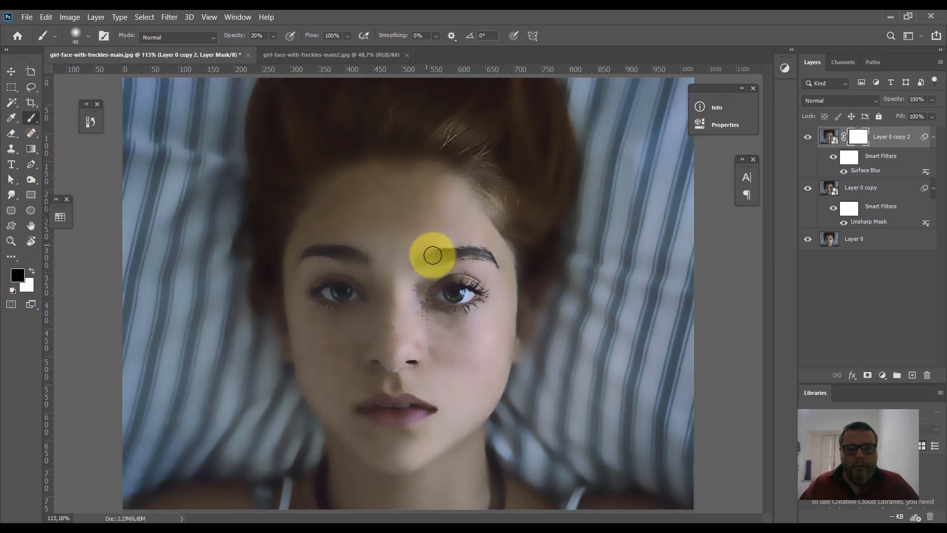
pyautogui.moveTo(432, 297); pyautogui.dragTo(462, 294)
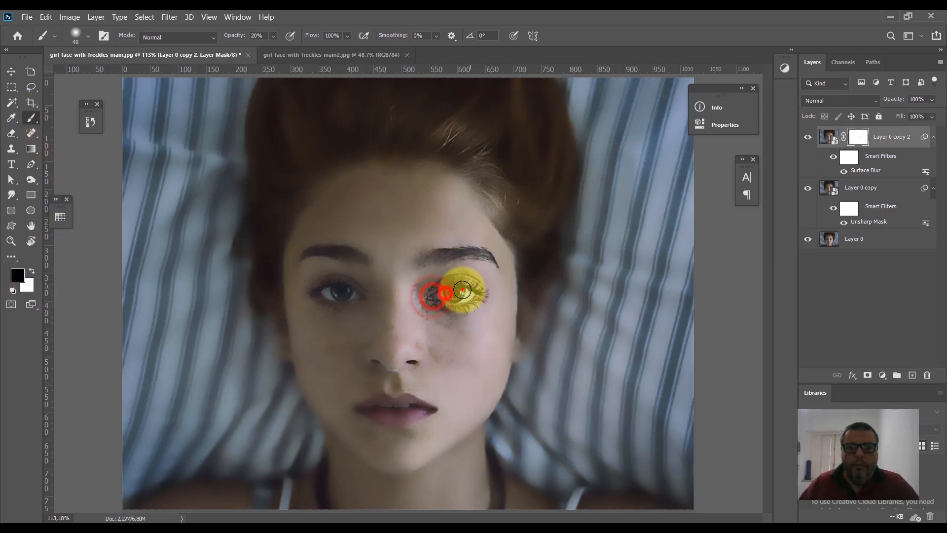
pyautogui.moveTo(426, 259); pyautogui.dragTo(479, 260)
pyautogui.moveTo(363, 259); pyautogui.dragTo(315, 253)
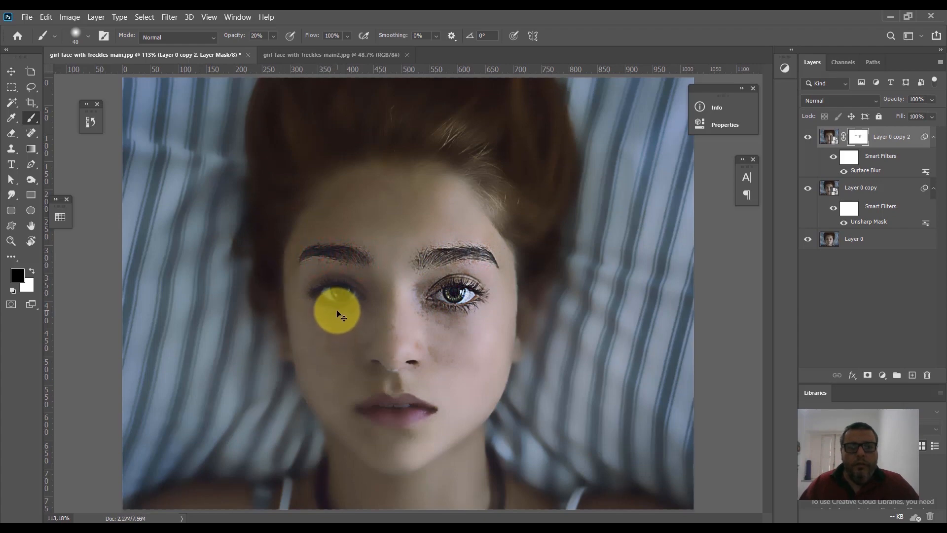
# Step: Paint black on the mask over both eyes and the darker side's eyebrow with a 20 px brush, and check the mask on its own
pyautogui.moveTo(344, 308); pyautogui.dragTo(359, 285)
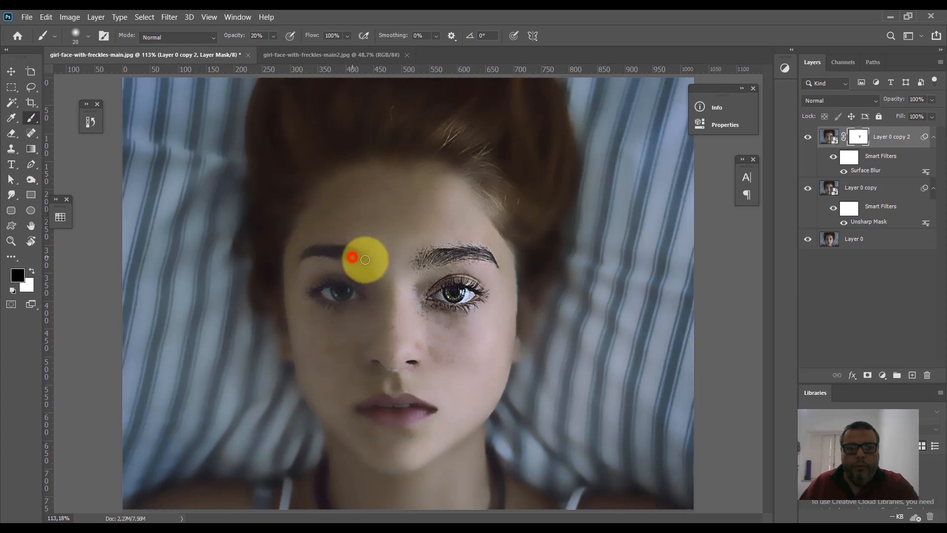
pyautogui.moveTo(363, 255); pyautogui.dragTo(305, 254)
pyautogui.moveTo(327, 291)
pyautogui.mouseDown()
pyautogui.moveTo(356, 296)
pyautogui.moveTo(313, 290)
pyautogui.moveTo(332, 288)
pyautogui.mouseUp()
pyautogui.moveTo(440, 296)
pyautogui.mouseDown()
pyautogui.moveTo(467, 294)
pyautogui.moveTo(452, 293)
pyautogui.moveTo(459, 291)
pyautogui.mouseUp()
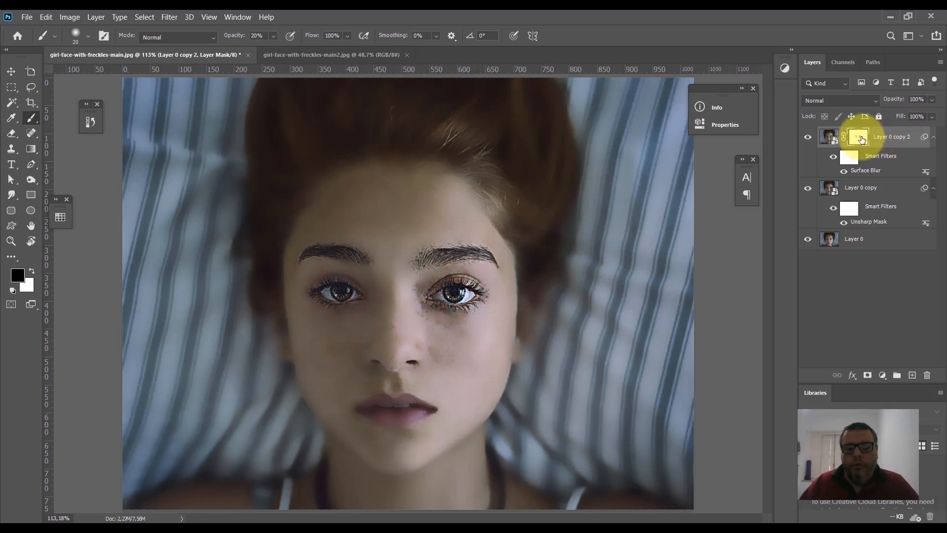
pyautogui.keyDown('alt'); pyautogui.click(859, 138); pyautogui.keyUp('alt')
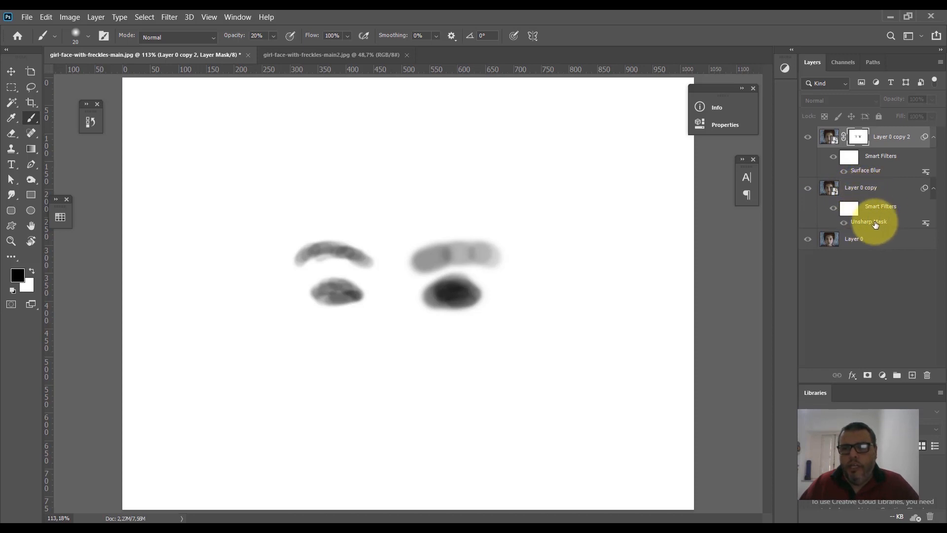
pyautogui.keyDown('alt'); pyautogui.click(861, 143); pyautogui.keyUp('alt')
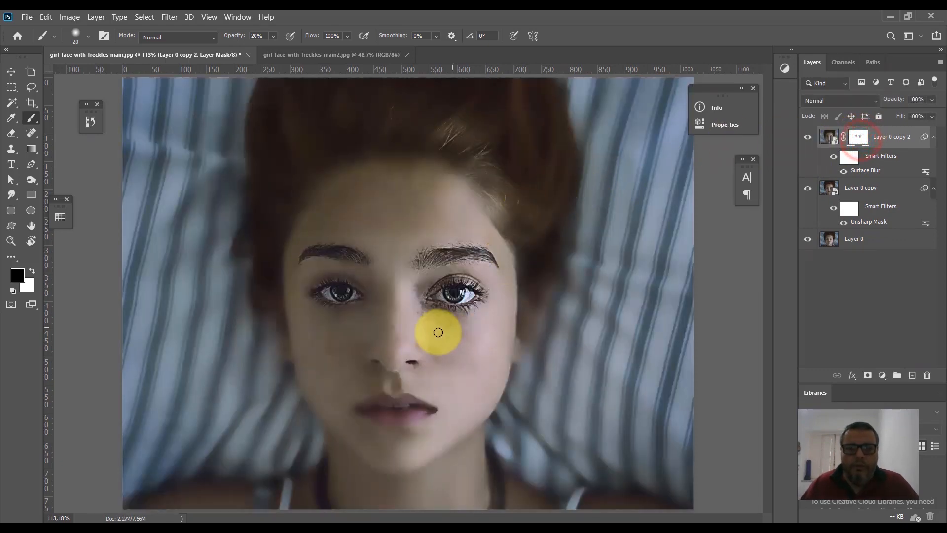
# Step: Paint black on the mask along the upper and lower lips with a 20 px brush at 20% opacity
pyautogui.moveTo(381, 398); pyautogui.dragTo(433, 229)
pyautogui.moveTo(318, 283); pyautogui.dragTo(336, 273)
pyautogui.moveTo(292, 296)
pyautogui.mouseDown()
pyautogui.moveTo(336, 307)
pyautogui.moveTo(302, 307)
pyautogui.moveTo(396, 352)
pyautogui.mouseUp()
pyautogui.moveTo(341, 341)
pyautogui.mouseDown()
pyautogui.moveTo(358, 350)
pyautogui.moveTo(429, 347)
pyautogui.mouseUp()
pyautogui.moveTo(401, 350); pyautogui.dragTo(503, 345)
pyautogui.moveTo(439, 351)
pyautogui.mouseDown()
pyautogui.moveTo(503, 326)
pyautogui.moveTo(564, 318)
pyautogui.mouseUp()
pyautogui.moveTo(532, 320); pyautogui.dragTo(582, 315)
pyautogui.moveTo(568, 318)
pyautogui.mouseDown()
pyautogui.moveTo(618, 309)
pyautogui.moveTo(521, 265)
pyautogui.mouseUp()
pyautogui.moveTo(537, 265); pyautogui.dragTo(511, 250)
pyautogui.moveTo(508, 249); pyautogui.dragTo(400, 268)
pyautogui.moveTo(394, 267); pyautogui.dragTo(360, 269)
pyautogui.moveTo(389, 249); pyautogui.dragTo(298, 283)
pyautogui.moveTo(324, 277)
pyautogui.mouseDown()
pyautogui.moveTo(262, 298)
pyautogui.moveTo(296, 316)
pyautogui.mouseUp()
pyautogui.moveTo(302, 318)
pyautogui.mouseDown()
pyautogui.moveTo(387, 351)
pyautogui.moveTo(411, 348)
pyautogui.mouseUp()
pyautogui.moveTo(408, 339)
pyautogui.mouseDown()
pyautogui.moveTo(440, 281)
pyautogui.moveTo(495, 279)
pyautogui.mouseUp()
pyautogui.hotkey('ctrl', '0')
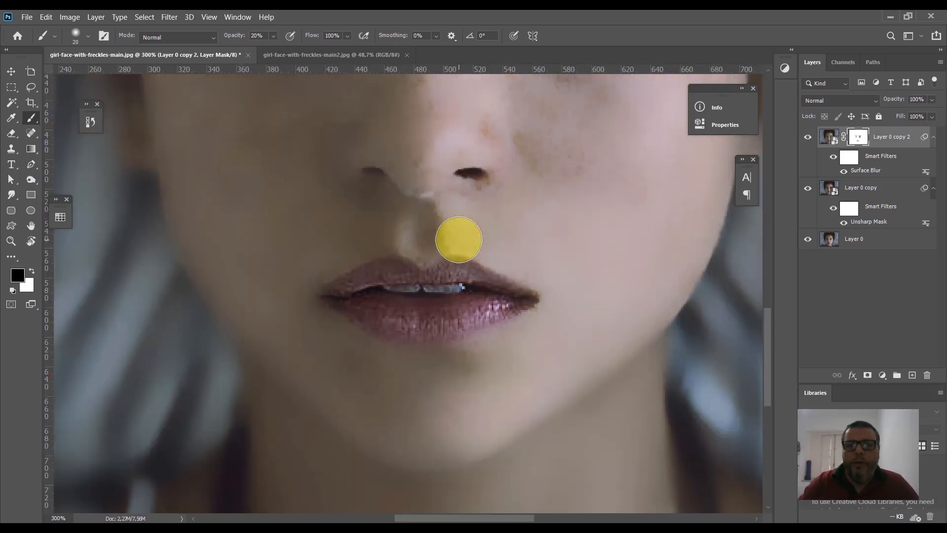
# Step: Touch up the mask in black over both eyes and eyebrows, check the lips closely, and return to the full image
pyautogui.scroll(4, 459, 240)
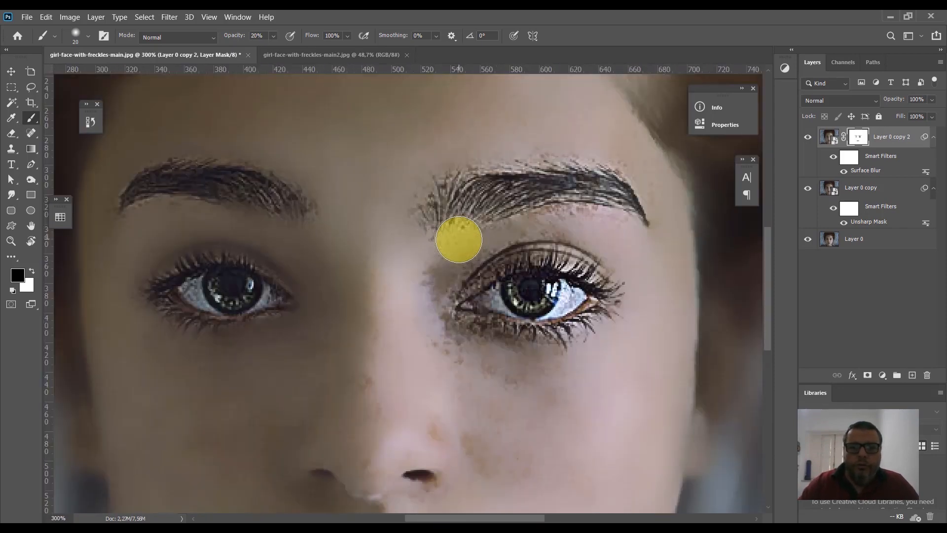
pyautogui.moveTo(534, 266)
pyautogui.mouseDown()
pyautogui.moveTo(598, 281)
pyautogui.moveTo(508, 317)
pyautogui.moveTo(478, 292)
pyautogui.mouseUp()
pyautogui.moveTo(454, 205)
pyautogui.mouseDown()
pyautogui.moveTo(539, 188)
pyautogui.moveTo(596, 196)
pyautogui.mouseUp()
pyautogui.moveTo(237, 186); pyautogui.dragTo(127, 188)
pyautogui.moveTo(178, 296); pyautogui.dragTo(266, 308)
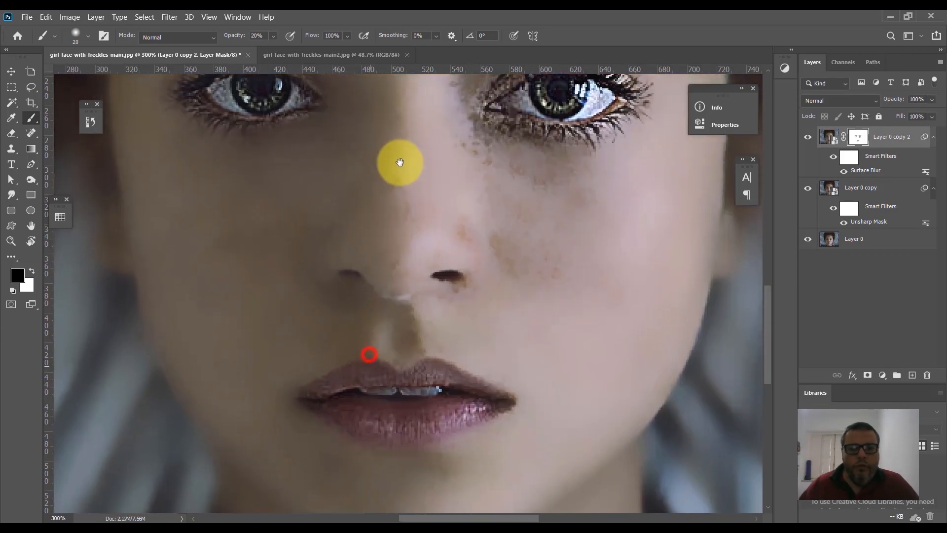
pyautogui.moveTo(370, 354); pyautogui.dragTo(397, 159)
pyautogui.moveTo(403, 217)
pyautogui.mouseDown()
pyautogui.moveTo(406, 247)
pyautogui.moveTo(449, 265)
pyautogui.moveTo(370, 285)
pyautogui.moveTo(437, 291)
pyautogui.mouseUp()
pyautogui.hotkey('ctrl', '0')
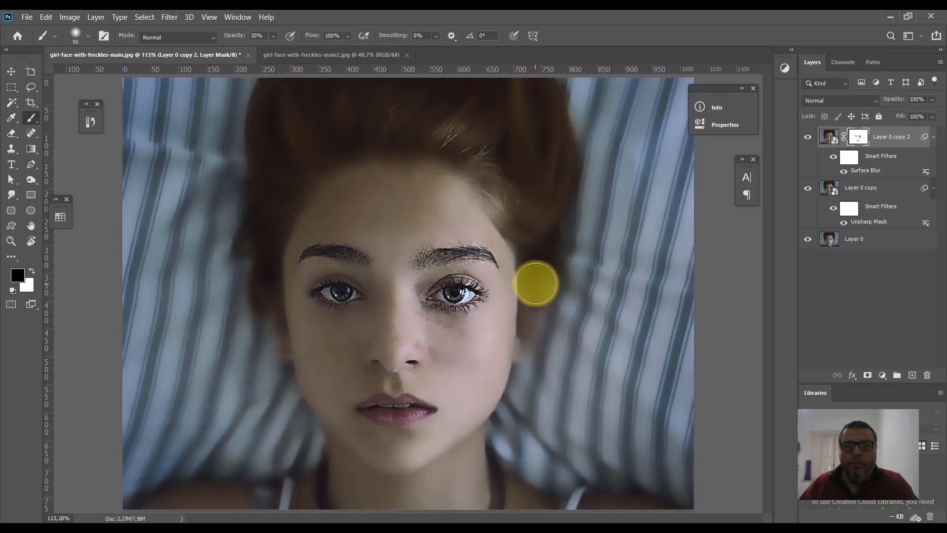
# Step: Enlarge the brush to 100 px and paint black on the mask over the hair, neck, shoulders and striped pillow around the face
pyautogui.press(']')
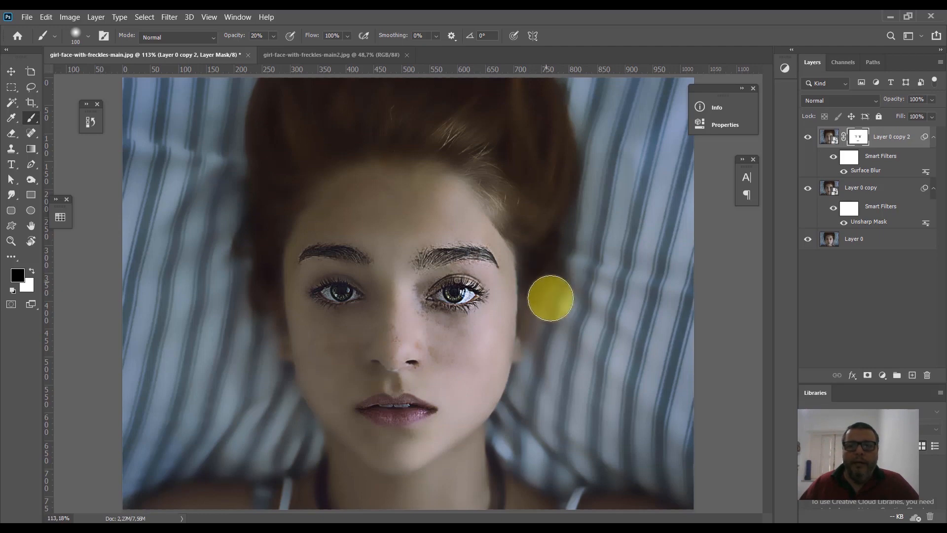
pyautogui.moveTo(542, 327)
pyautogui.mouseDown()
pyautogui.moveTo(554, 268)
pyautogui.moveTo(548, 320)
pyautogui.moveTo(534, 235)
pyautogui.moveTo(546, 234)
pyautogui.moveTo(519, 190)
pyautogui.mouseUp()
pyautogui.moveTo(546, 220)
pyautogui.mouseDown()
pyautogui.moveTo(478, 131)
pyautogui.moveTo(454, 122)
pyautogui.moveTo(416, 123)
pyautogui.moveTo(420, 143)
pyautogui.moveTo(304, 152)
pyautogui.mouseUp()
pyautogui.moveTo(351, 133)
pyautogui.mouseDown()
pyautogui.moveTo(269, 203)
pyautogui.moveTo(258, 237)
pyautogui.mouseUp()
pyautogui.moveTo(264, 204); pyautogui.dragTo(261, 276)
pyautogui.moveTo(260, 251)
pyautogui.mouseDown()
pyautogui.moveTo(276, 355)
pyautogui.moveTo(261, 302)
pyautogui.moveTo(272, 375)
pyautogui.mouseUp()
pyautogui.moveTo(260, 327); pyautogui.dragTo(294, 472)
pyautogui.moveTo(274, 418)
pyautogui.mouseDown()
pyautogui.moveTo(294, 474)
pyautogui.moveTo(291, 447)
pyautogui.mouseUp()
pyautogui.moveTo(285, 433)
pyautogui.mouseDown()
pyautogui.moveTo(317, 464)
pyautogui.moveTo(310, 438)
pyautogui.moveTo(344, 472)
pyautogui.moveTo(334, 479)
pyautogui.moveTo(401, 496)
pyautogui.moveTo(383, 498)
pyautogui.moveTo(443, 485)
pyautogui.moveTo(438, 493)
pyautogui.moveTo(484, 452)
pyautogui.mouseUp()
pyautogui.moveTo(472, 463)
pyautogui.mouseDown()
pyautogui.moveTo(528, 398)
pyautogui.moveTo(540, 349)
pyautogui.moveTo(539, 385)
pyautogui.mouseUp()
pyautogui.moveTo(547, 327); pyautogui.dragTo(547, 281)
pyautogui.moveTo(549, 359)
pyautogui.mouseDown()
pyautogui.moveTo(539, 450)
pyautogui.moveTo(596, 472)
pyautogui.moveTo(628, 501)
pyautogui.moveTo(506, 492)
pyautogui.moveTo(429, 500)
pyautogui.mouseUp()
pyautogui.moveTo(484, 468); pyautogui.dragTo(429, 500)
pyautogui.moveTo(473, 482)
pyautogui.mouseDown()
pyautogui.moveTo(419, 499)
pyautogui.moveTo(233, 494)
pyautogui.mouseUp()
pyautogui.moveTo(295, 479)
pyautogui.mouseDown()
pyautogui.moveTo(189, 493)
pyautogui.moveTo(115, 400)
pyautogui.moveTo(162, 267)
pyautogui.moveTo(215, 392)
pyautogui.mouseUp()
pyautogui.moveTo(201, 217); pyautogui.dragTo(212, 207)
pyautogui.moveTo(215, 203)
pyautogui.mouseDown()
pyautogui.moveTo(230, 192)
pyautogui.moveTo(235, 163)
pyautogui.mouseUp()
pyautogui.moveTo(231, 213)
pyautogui.mouseDown()
pyautogui.moveTo(227, 237)
pyautogui.moveTo(226, 209)
pyautogui.mouseUp()
pyautogui.moveTo(242, 125); pyautogui.dragTo(229, 144)
pyautogui.moveTo(248, 85)
pyautogui.mouseDown()
pyautogui.moveTo(361, 96)
pyautogui.moveTo(197, 90)
pyautogui.moveTo(192, 101)
pyautogui.mouseUp()
pyautogui.moveTo(352, 87)
pyautogui.mouseDown()
pyautogui.moveTo(564, 98)
pyautogui.moveTo(545, 117)
pyautogui.moveTo(571, 176)
pyautogui.moveTo(579, 258)
pyautogui.moveTo(552, 332)
pyautogui.mouseUp()
pyautogui.moveTo(560, 230); pyautogui.dragTo(564, 328)
pyautogui.moveTo(576, 186)
pyautogui.mouseDown()
pyautogui.moveTo(575, 124)
pyautogui.moveTo(617, 297)
pyautogui.mouseUp()
pyautogui.moveTo(651, 182); pyautogui.dragTo(662, 285)
pyautogui.moveTo(663, 163)
pyautogui.mouseDown()
pyautogui.moveTo(636, 310)
pyautogui.moveTo(647, 247)
pyautogui.moveTo(659, 391)
pyautogui.mouseUp()
pyautogui.moveTo(667, 350)
pyautogui.mouseDown()
pyautogui.moveTo(662, 424)
pyautogui.moveTo(613, 487)
pyautogui.moveTo(659, 486)
pyautogui.moveTo(525, 442)
pyautogui.moveTo(467, 486)
pyautogui.moveTo(267, 499)
pyautogui.mouseUp()
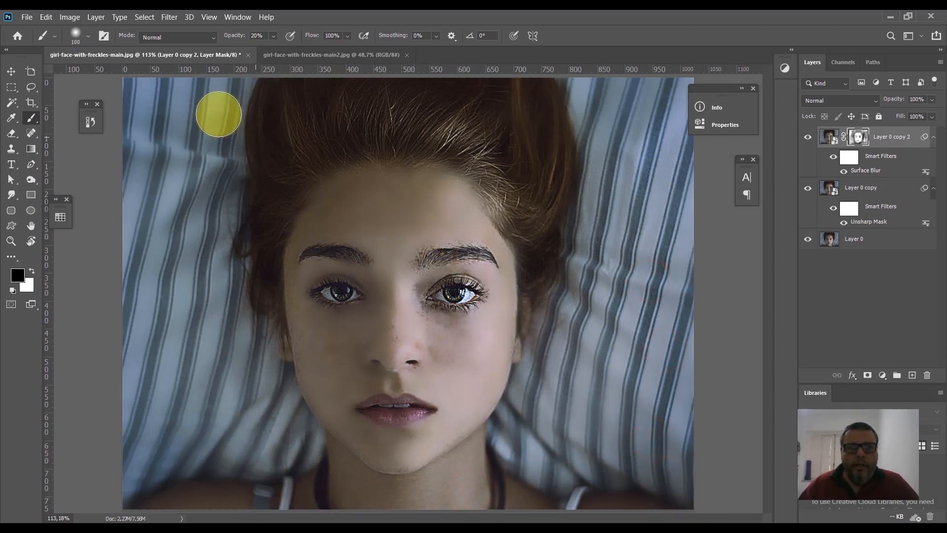
# Step: Set the brush opacity to 10% and paint black on the mask over the forehead and hairline
pyautogui.click(263, 33)
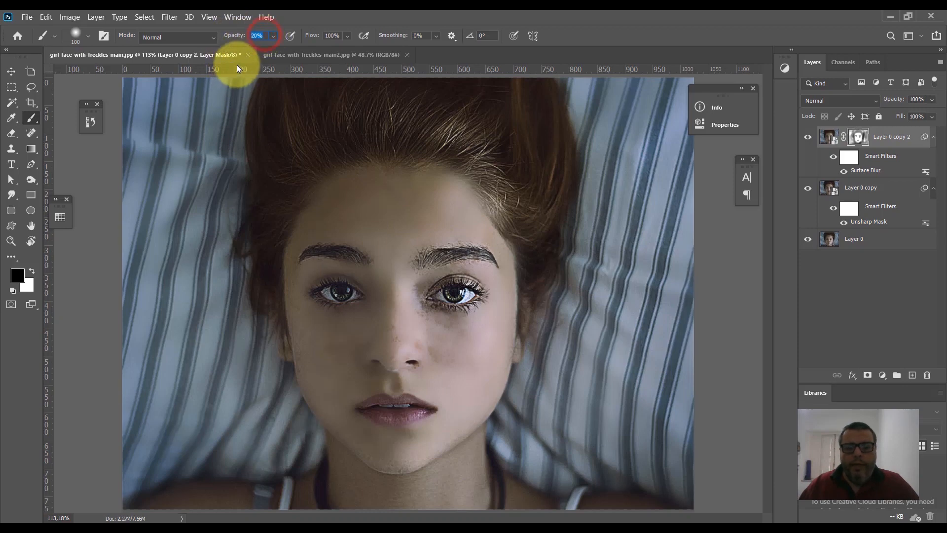
pyautogui.press('Return')
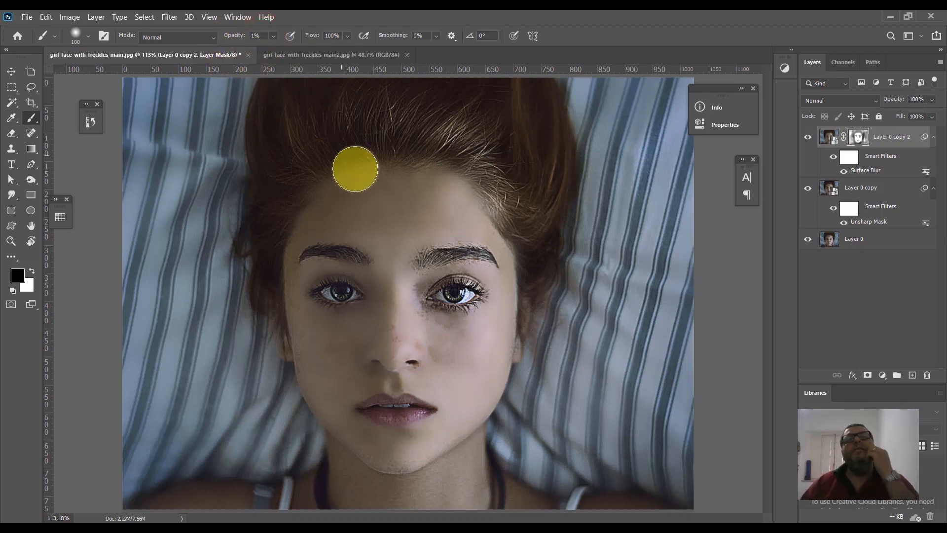
pyautogui.write('10')
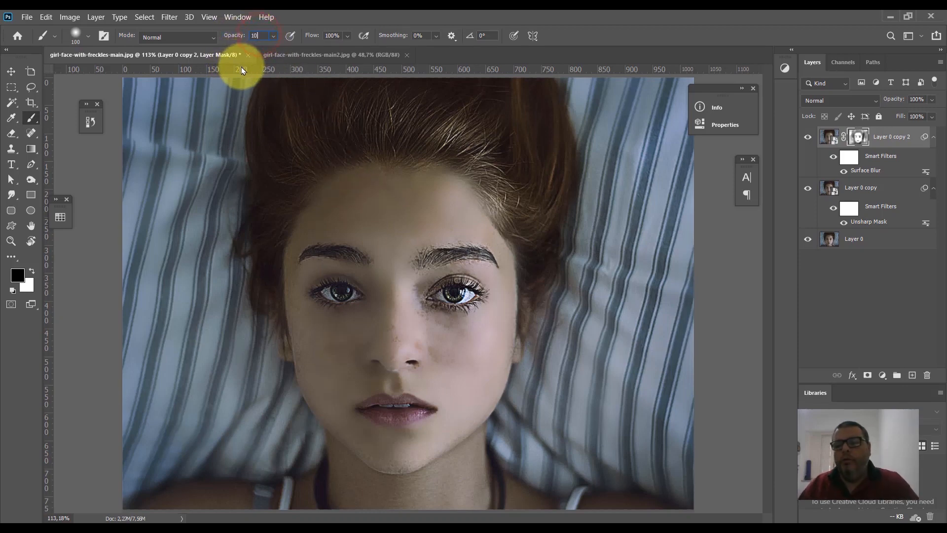
pyautogui.press('Return')
pyautogui.click(333, 211)
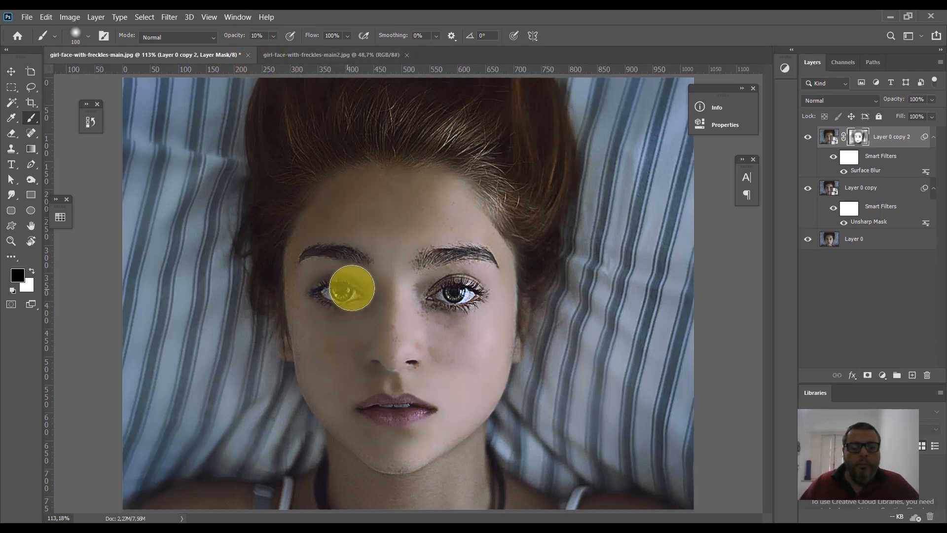
pyautogui.click(343, 227)
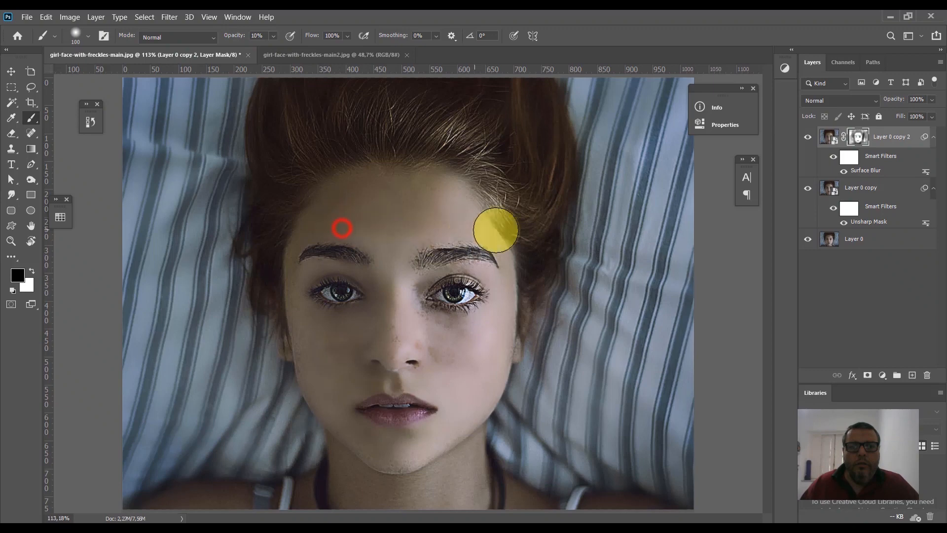
pyautogui.click(413, 165)
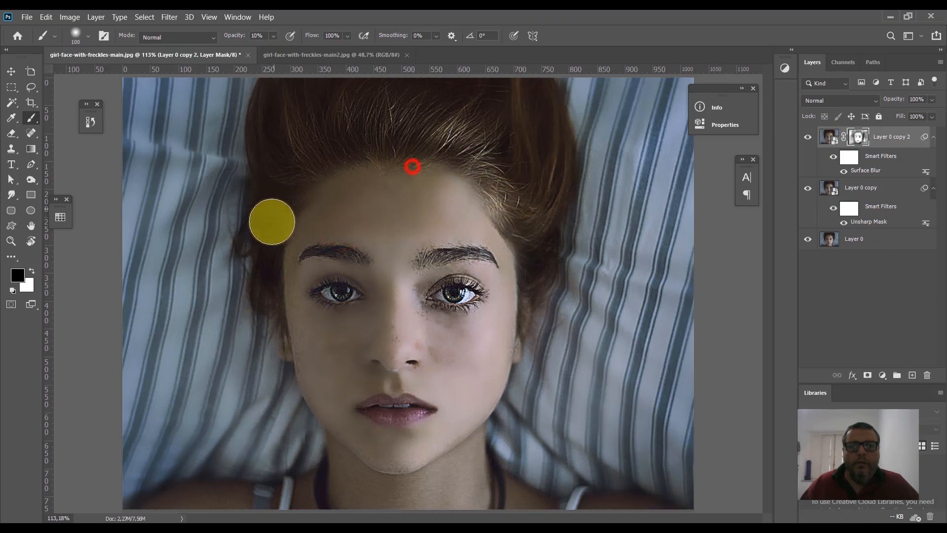
pyautogui.click(477, 194)
pyautogui.click(466, 175)
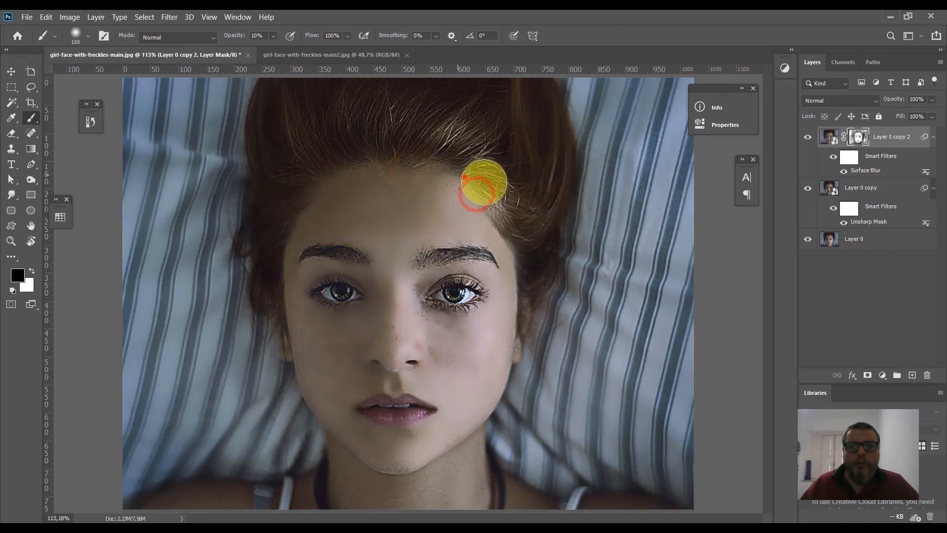
# Step: Paint black on the mask at 10% opacity over the side of the face, the cheeks and the jaw
pyautogui.click(529, 281)
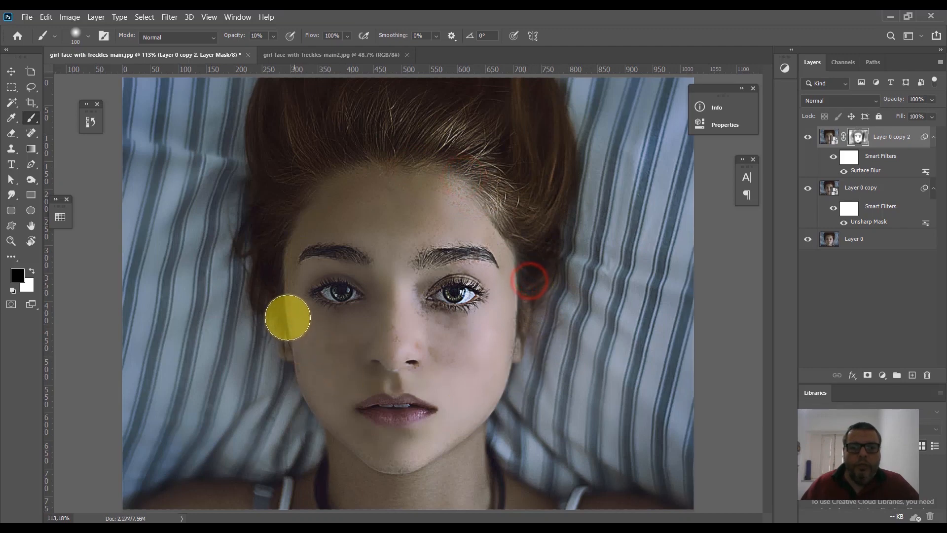
pyautogui.click(335, 365)
pyautogui.click(451, 369)
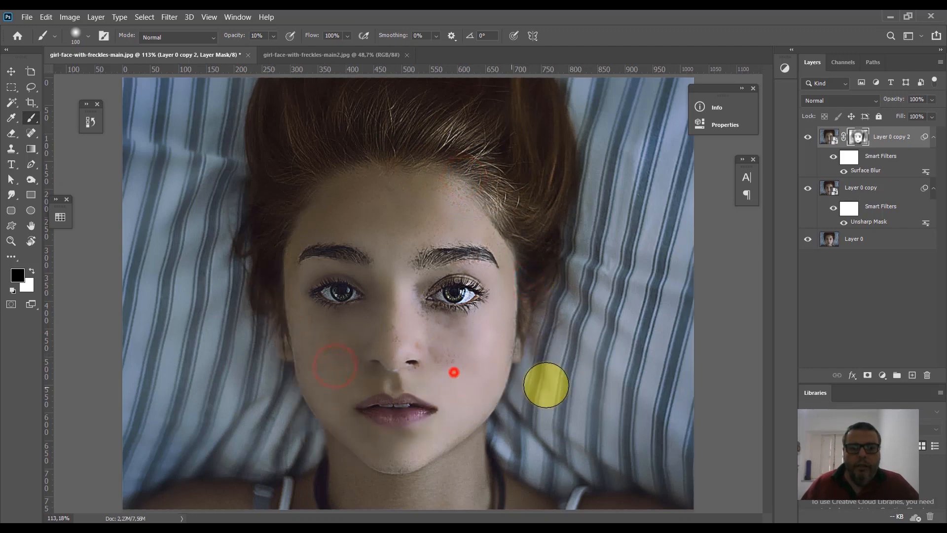
pyautogui.click(480, 396)
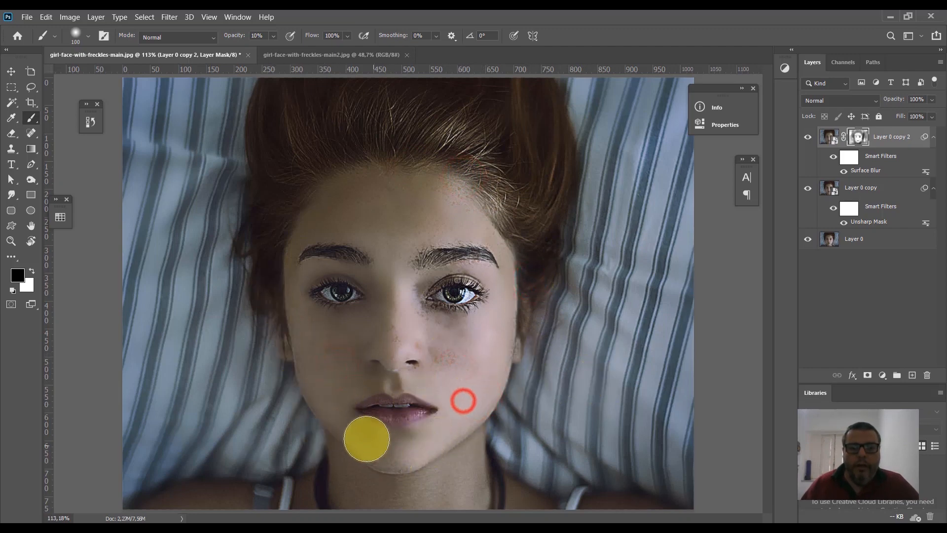
pyautogui.click(331, 415)
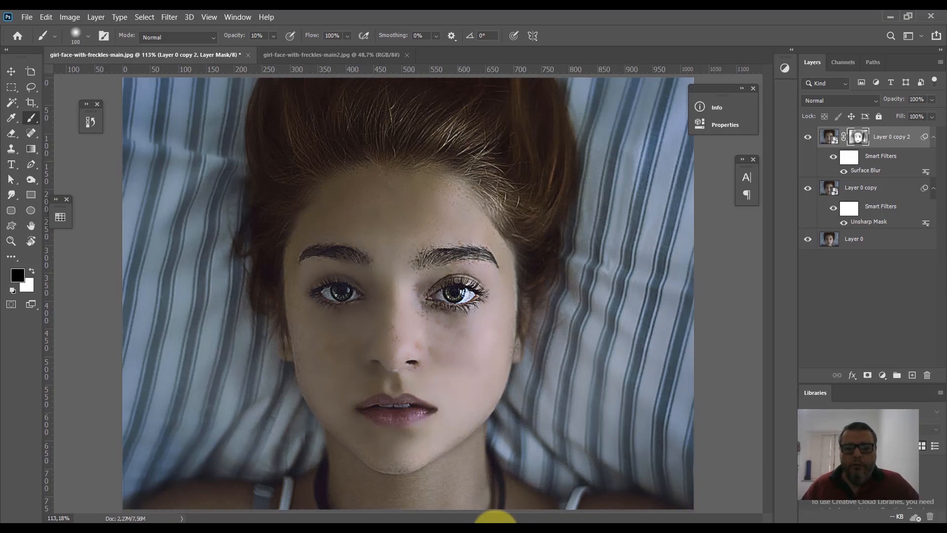
# Step: Open the original girl-face-with-freckles-main.jpg in IrfanView from the MATERIAL-DO-CURSO folder and enlarge it
pyautogui.click(490, 518)
pyautogui.moveTo(613, 321); pyautogui.dragTo(577, 75)
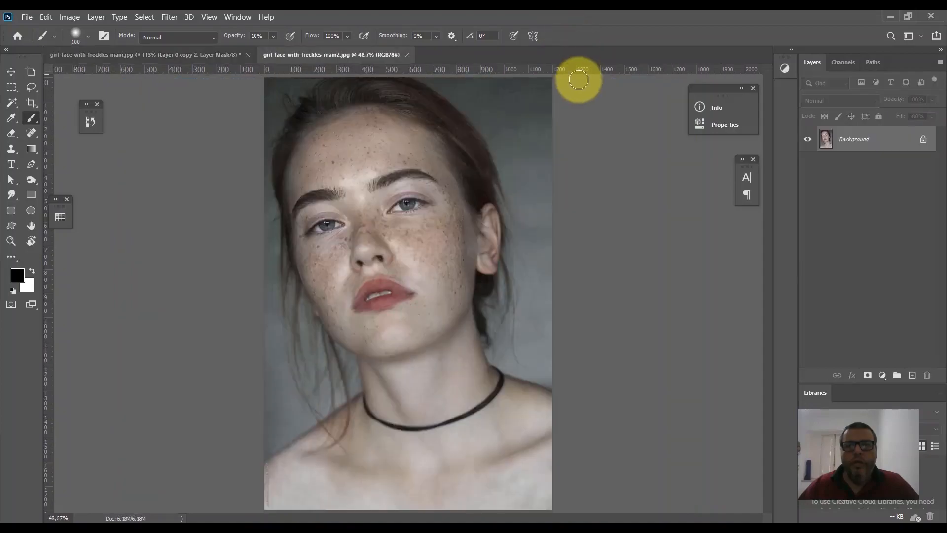
pyautogui.hotkey('alt', 'Tab')
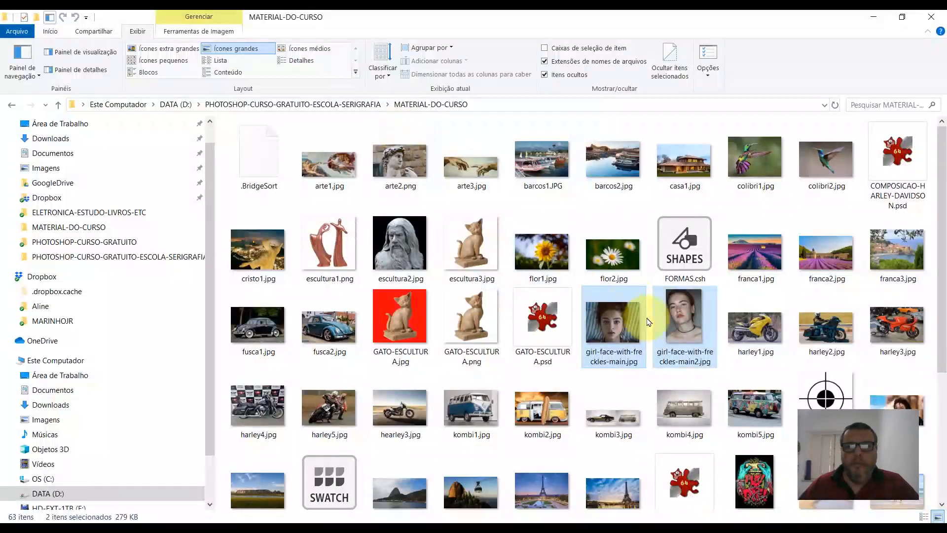
pyautogui.doubleClick(616, 326)
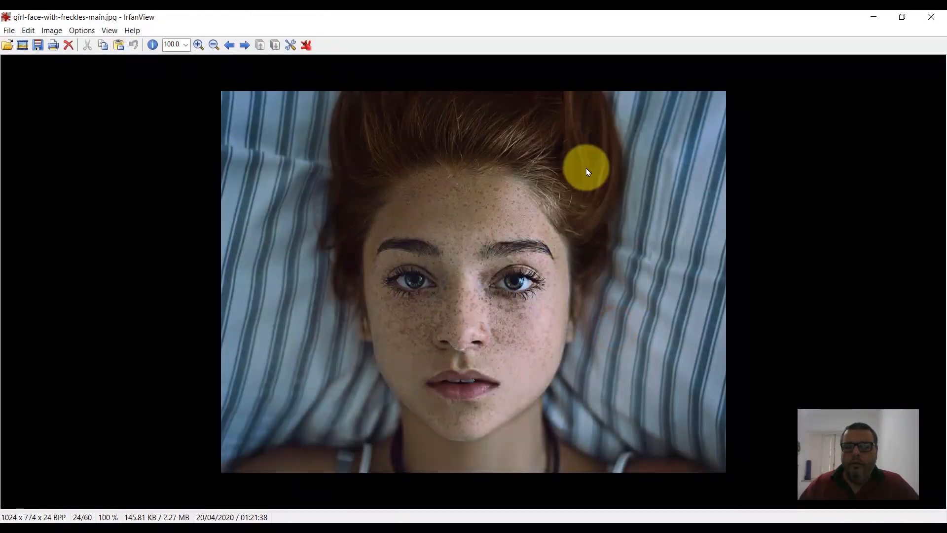
pyautogui.scroll(3, 586, 167)
# Step: Bring up the retouched girl-face-with-freckles-main.jpg in Photoshop and compare it with the original in IrfanView
pyautogui.hotkey('alt', 'Tab')
pyautogui.hotkey('alt', 'Tab')
pyautogui.hotkey('alt', 'Tab')
pyautogui.press('Tab')
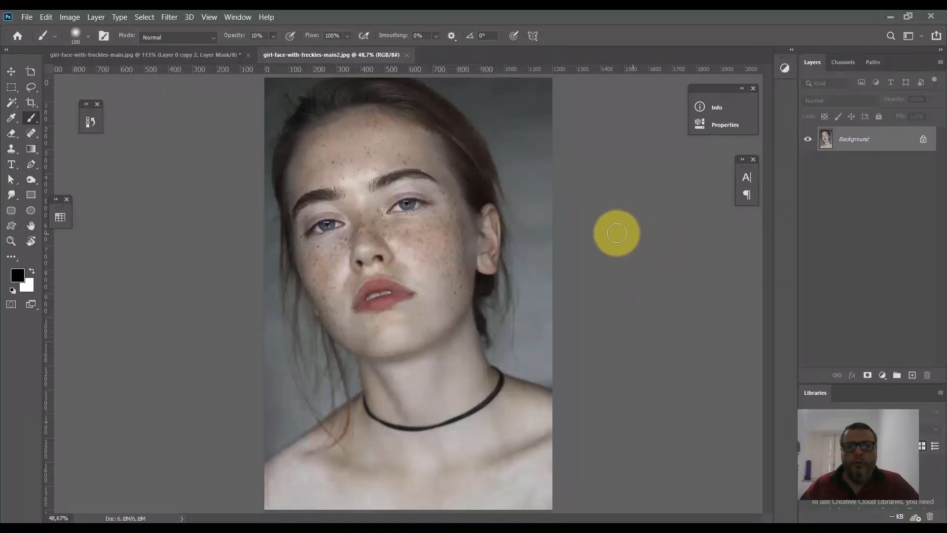
pyautogui.click(208, 54)
pyautogui.hotkey('alt', 'Tab')
pyautogui.hotkey('alt', 'Tab')
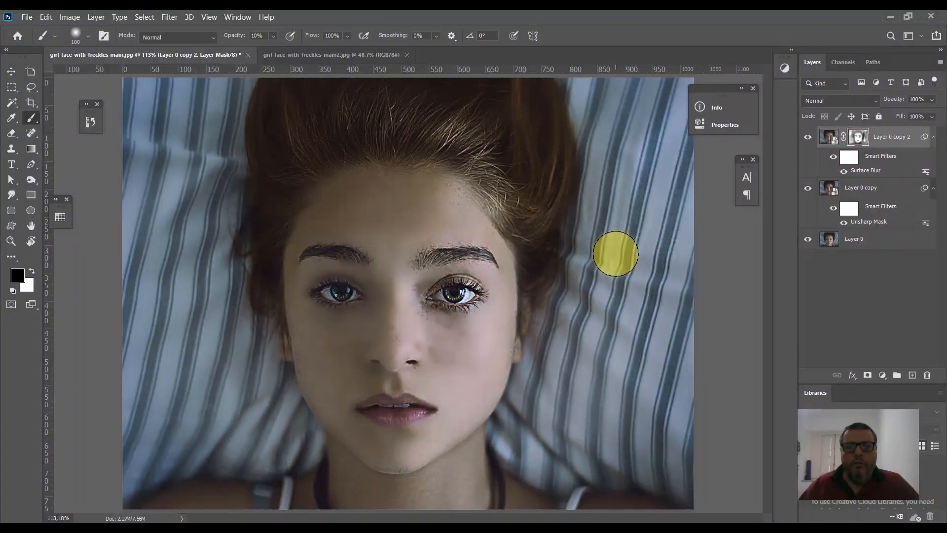
pyautogui.hotkey('alt', 'Tab')
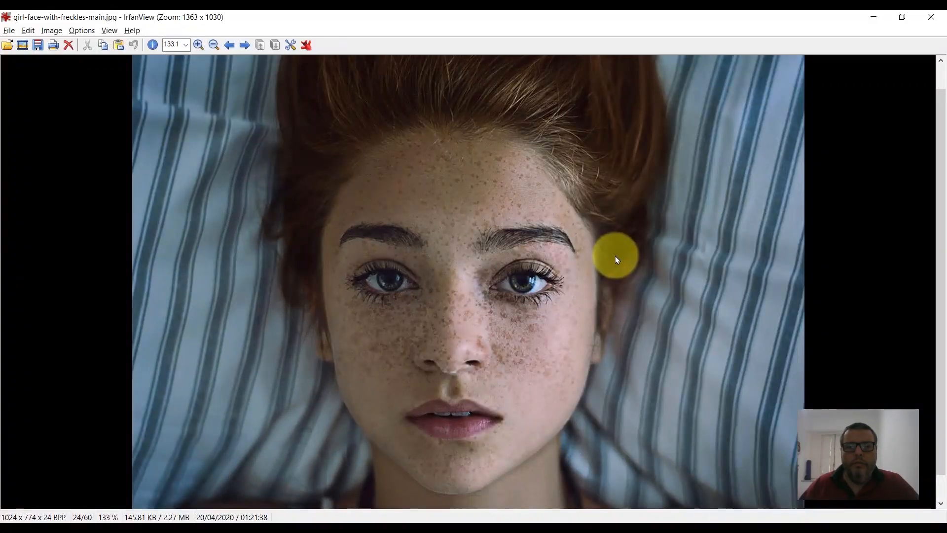
pyautogui.hotkey('alt', 'Tab')
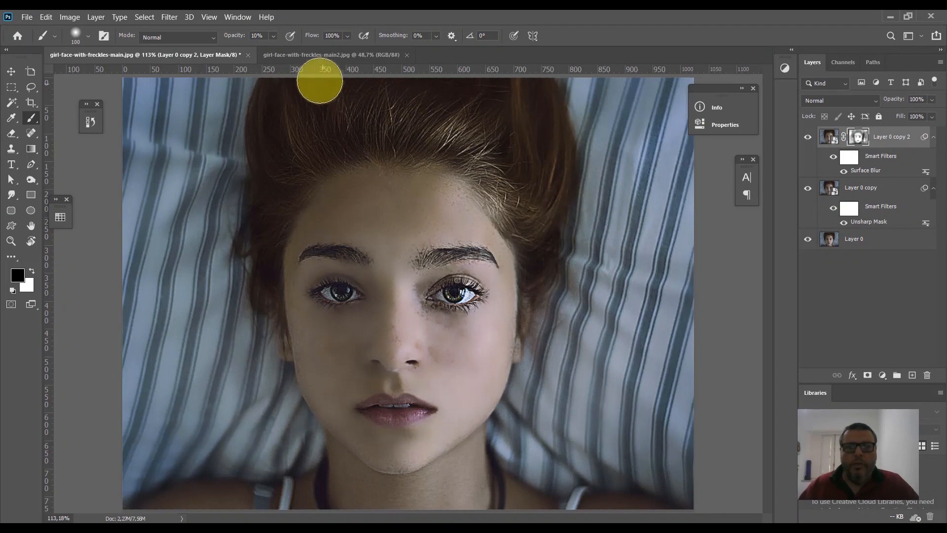
# Step: Switch to the girl-face-with-freckles-main2.jpg document and choose the Spot Healing Brush for retouching the face
pyautogui.click(317, 55)
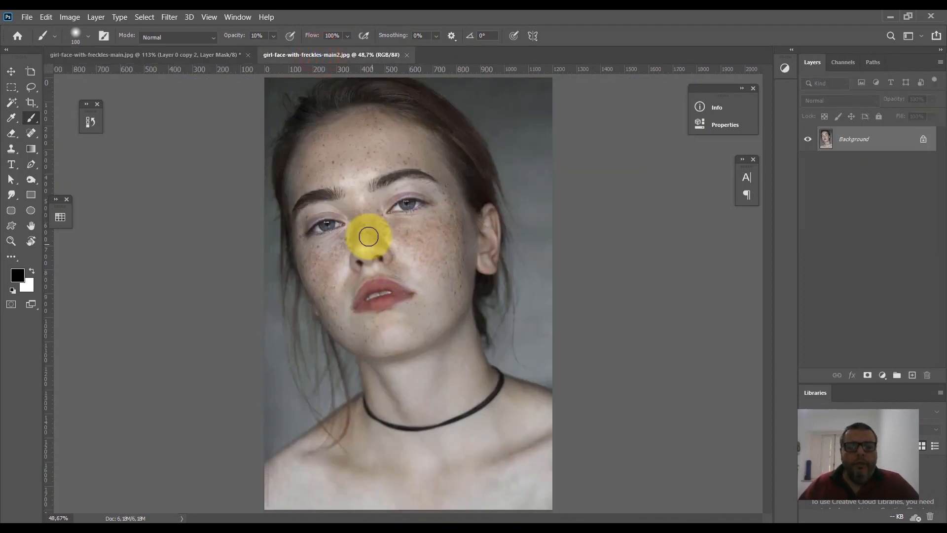
pyautogui.press('z')
pyautogui.moveTo(354, 212)
pyautogui.mouseDown()
pyautogui.moveTo(392, 201)
pyautogui.moveTo(370, 211)
pyautogui.mouseUp()
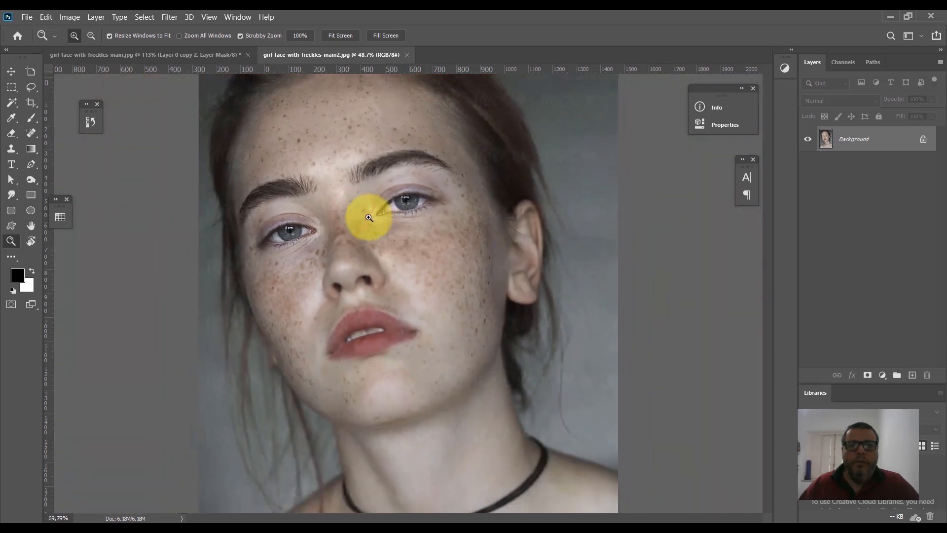
pyautogui.press('b')
pyautogui.press('z')
pyautogui.moveTo(324, 155); pyautogui.dragTo(356, 165)
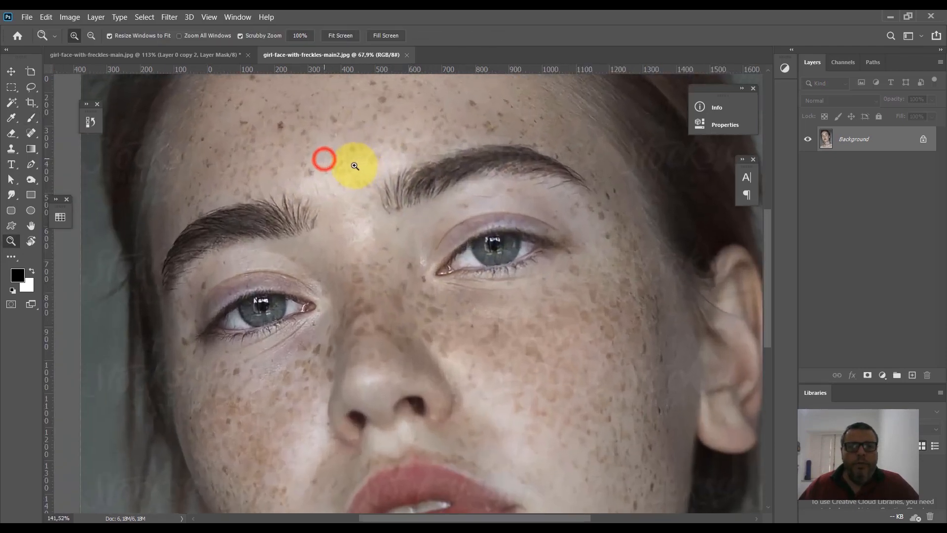
pyautogui.press('b')
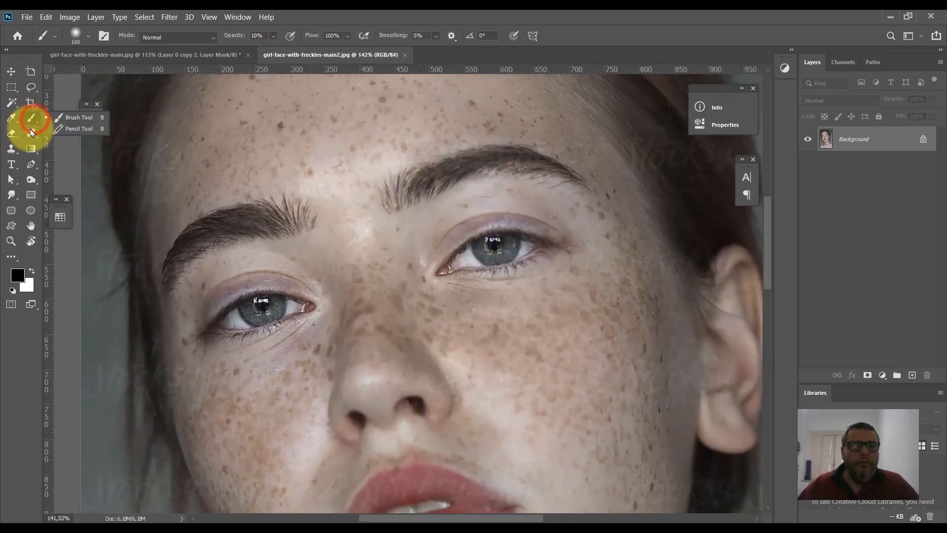
pyautogui.moveTo(32, 135); pyautogui.dragTo(60, 144)
pyautogui.click(82, 135)
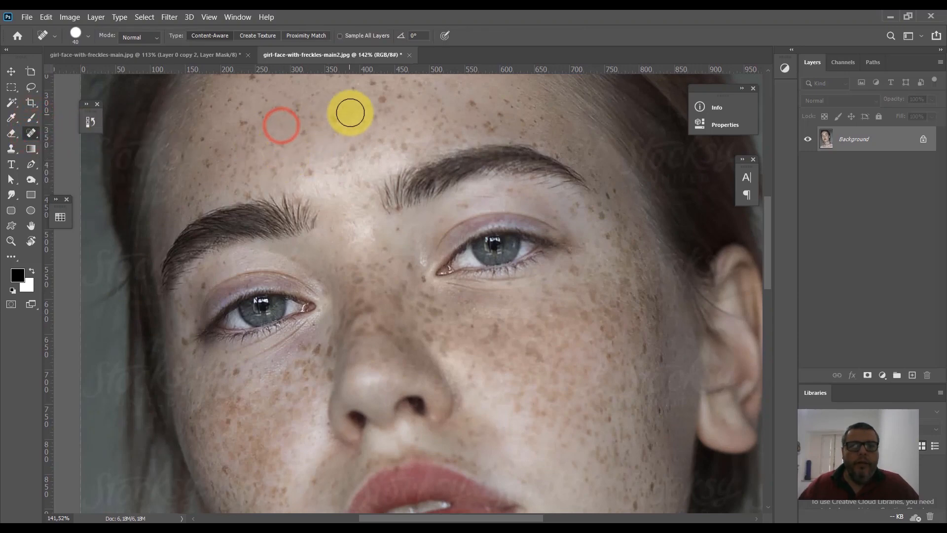
# Step: Remove freckles on the forehead and between the eyebrows with the Spot Healing Brush at size 40
pyautogui.click(378, 102)
pyautogui.click(434, 107)
pyautogui.moveTo(501, 122)
pyautogui.mouseDown()
pyautogui.moveTo(468, 124)
pyautogui.moveTo(459, 104)
pyautogui.mouseUp()
pyautogui.click(364, 152)
pyautogui.click(306, 173)
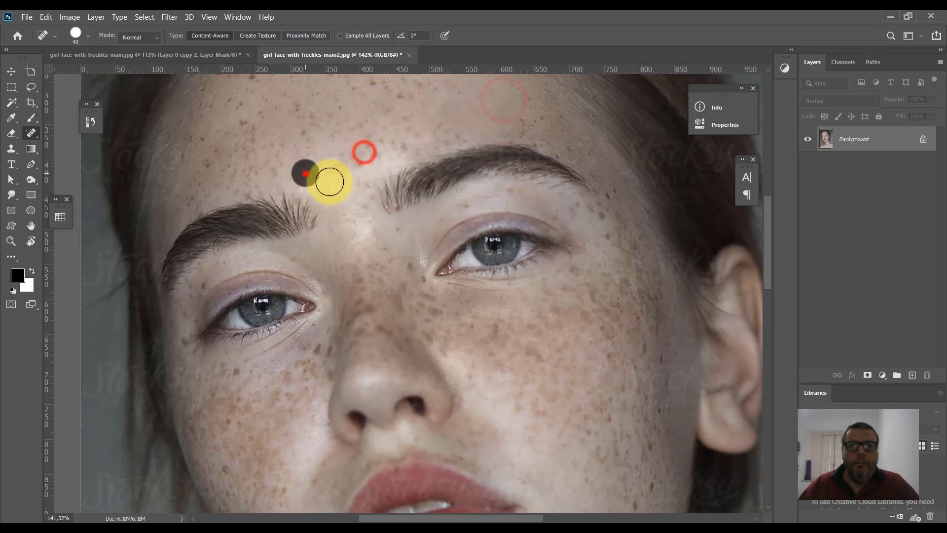
pyautogui.click(274, 170)
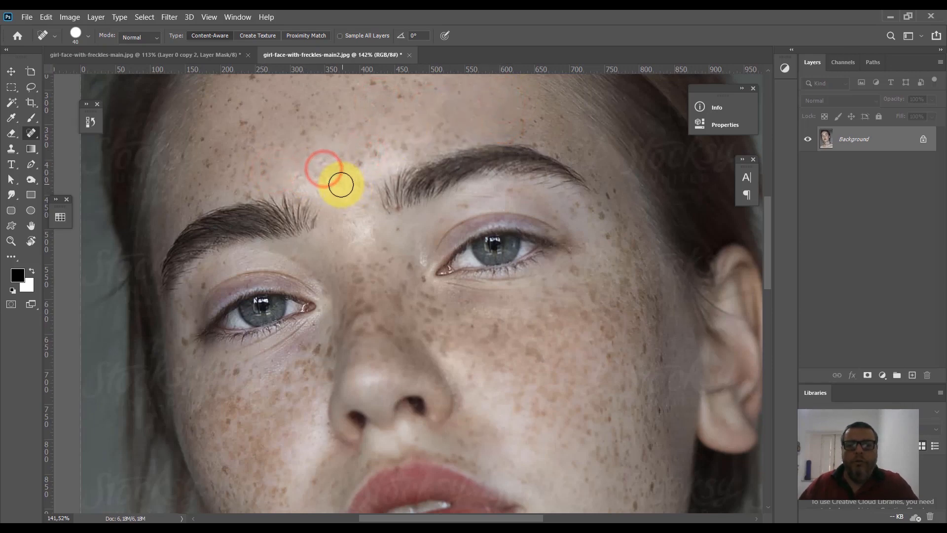
pyautogui.click(366, 145)
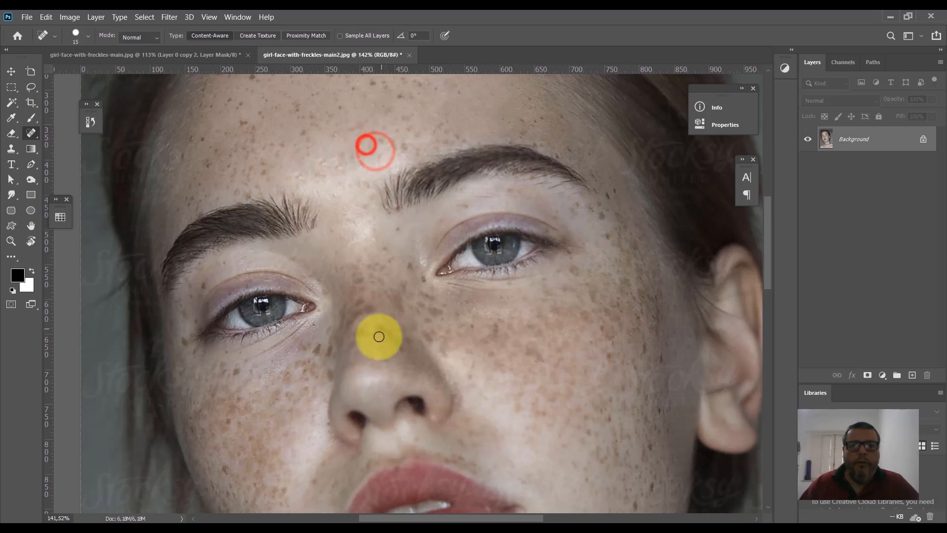
# Step: Remove small spots on the nose with the Spot Healing Brush at size 15
pyautogui.click(357, 317)
pyautogui.click(351, 317)
pyautogui.click(392, 330)
pyautogui.click(384, 332)
# Step: Convert the locked Background into a regular layer and add a new empty layer above it
pyautogui.moveTo(401, 178); pyautogui.dragTo(518, 265)
pyautogui.click(921, 140)
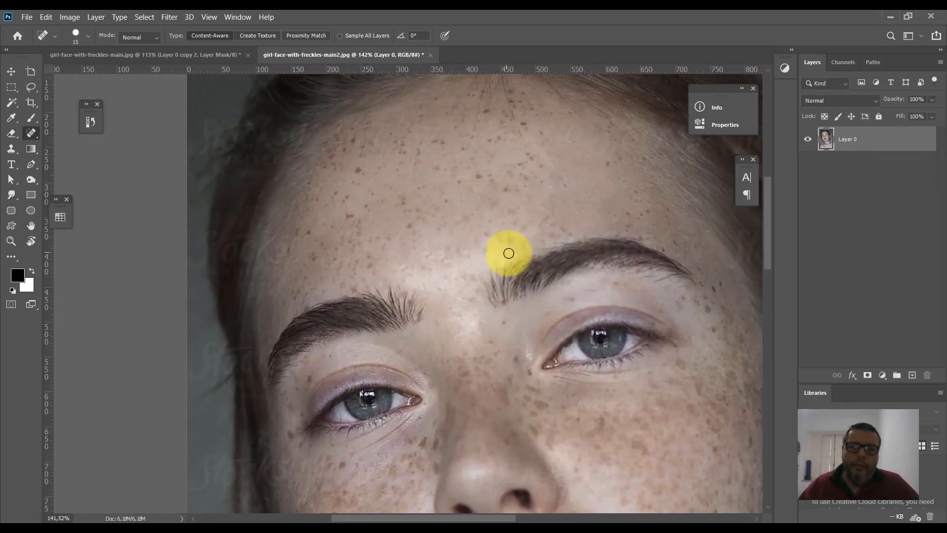
pyautogui.moveTo(398, 212); pyautogui.dragTo(387, 193)
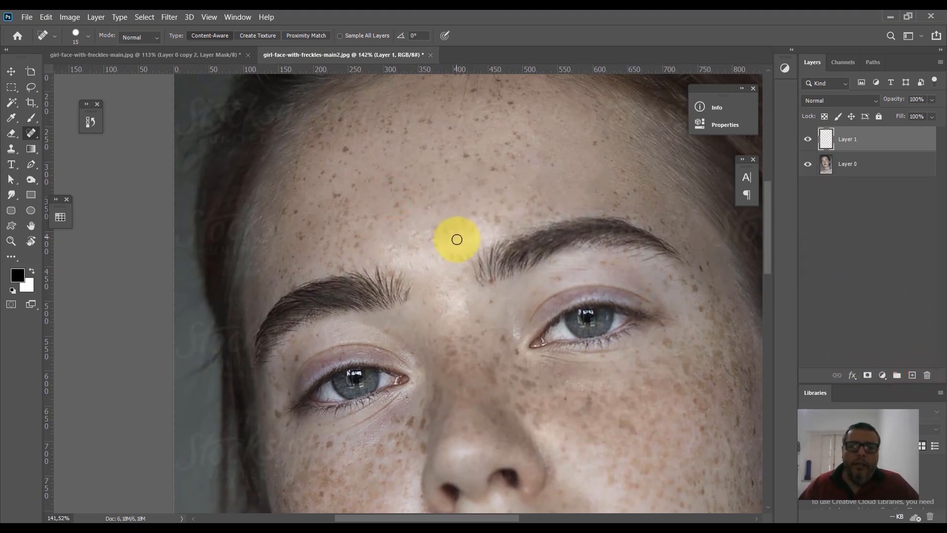
# Step: Sample a clean forehead skin tone from Layer 0 as the Brush tool's foreground color
pyautogui.click(859, 167)
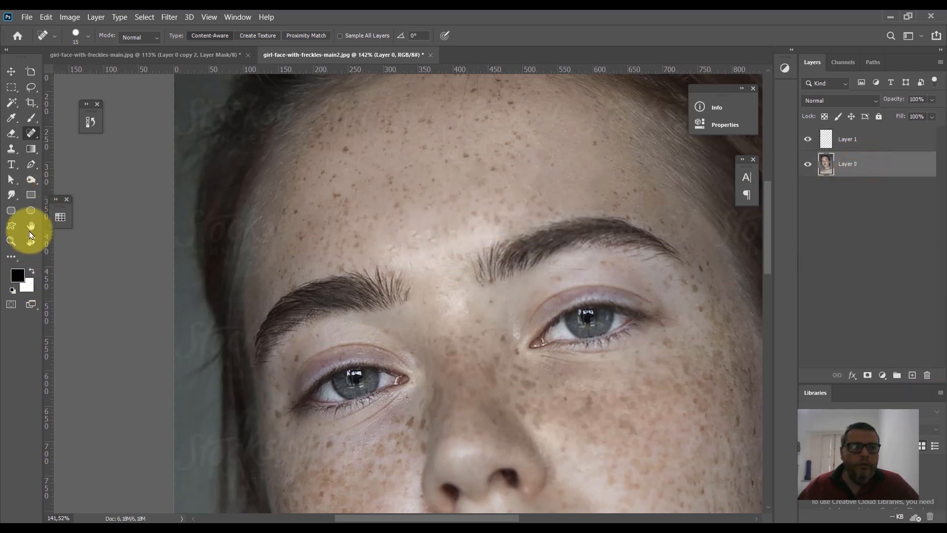
pyautogui.click(31, 118)
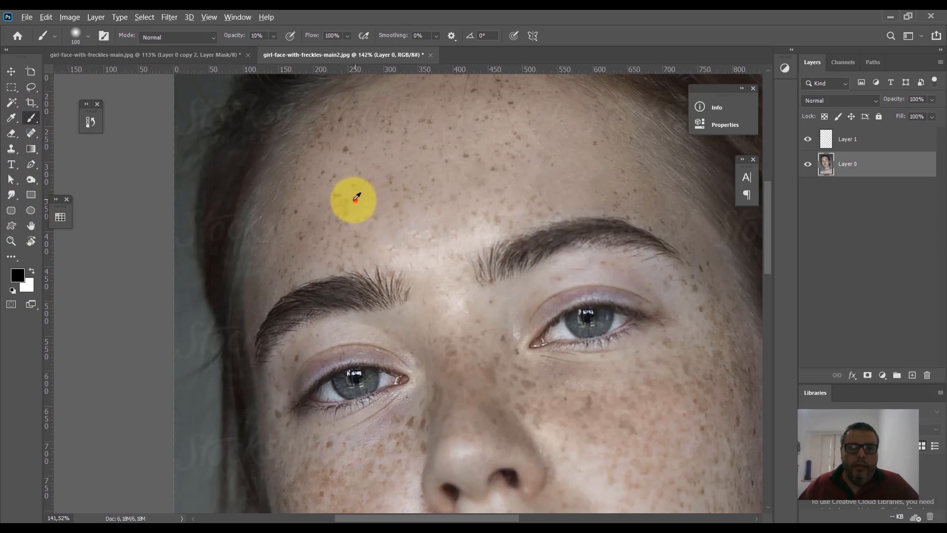
pyautogui.keyDown('alt'); pyautogui.click(356, 199); pyautogui.keyUp('alt')
pyautogui.click(379, 246)
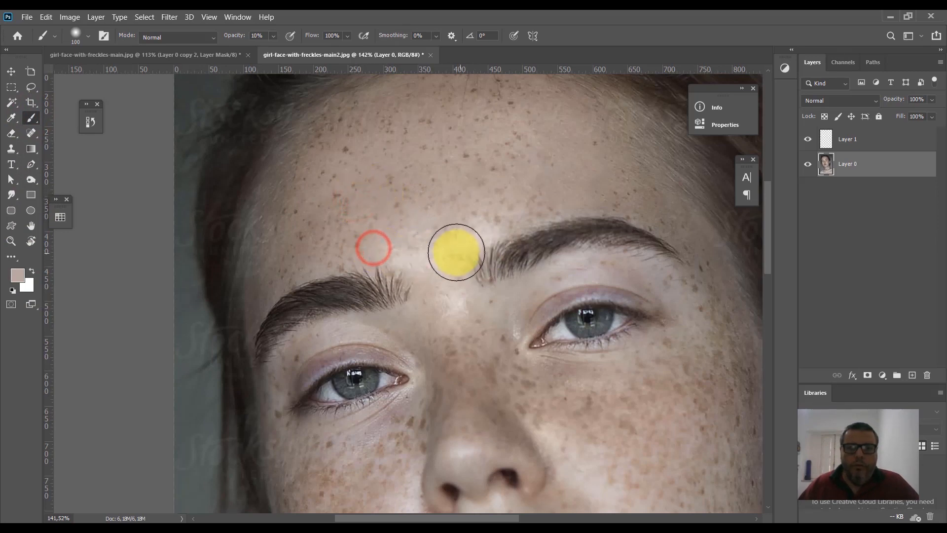
pyautogui.moveTo(451, 345); pyautogui.dragTo(423, 270)
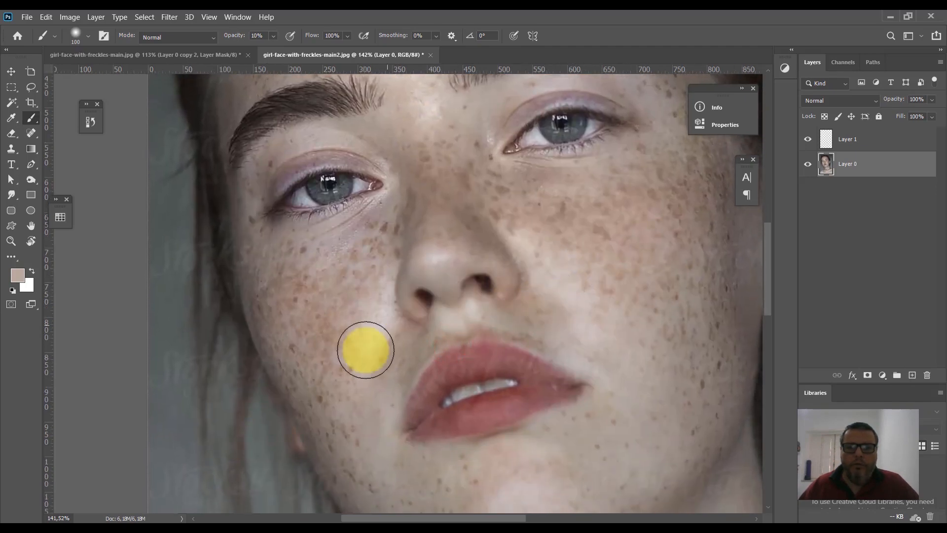
pyautogui.moveTo(429, 187); pyautogui.dragTo(433, 286)
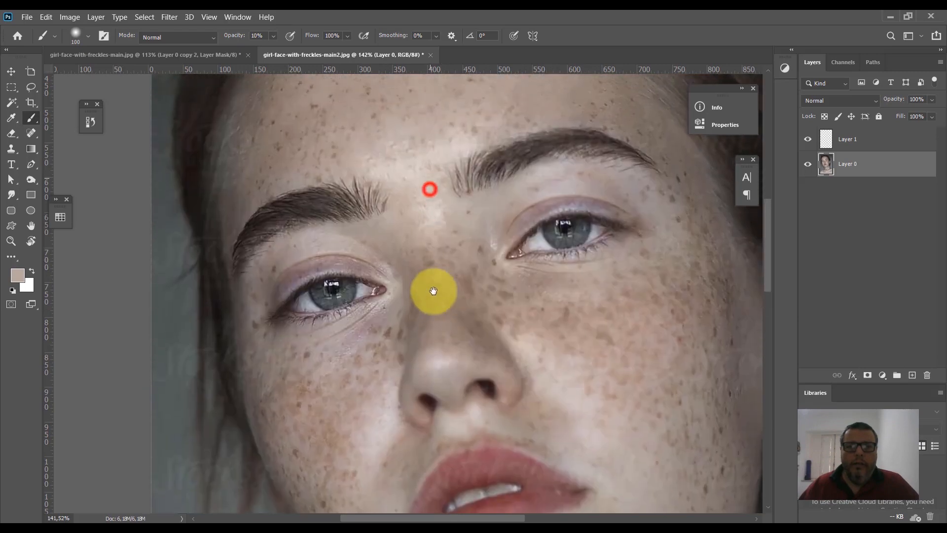
pyautogui.moveTo(410, 155); pyautogui.dragTo(427, 249)
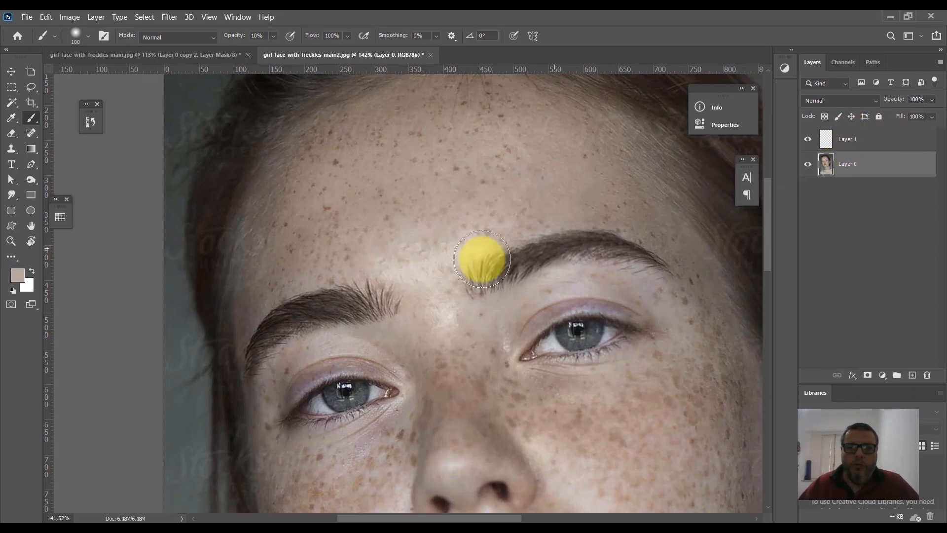
pyautogui.keyDown('alt'); pyautogui.click(365, 255); pyautogui.keyUp('alt')
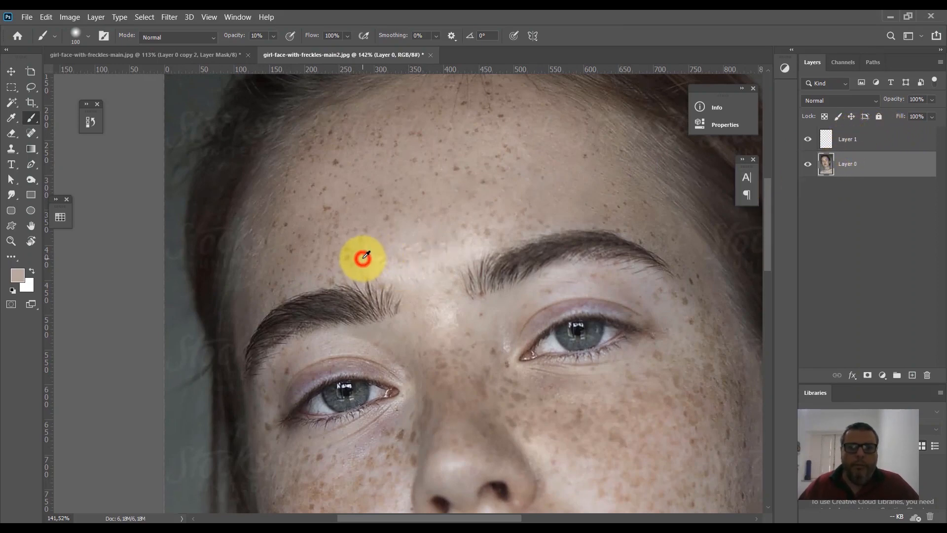
# Step: On Layer 1, dab the skin tone over the lower forehead and between the eyebrows with a size 60 brush at 10% opacity
pyautogui.click(850, 141)
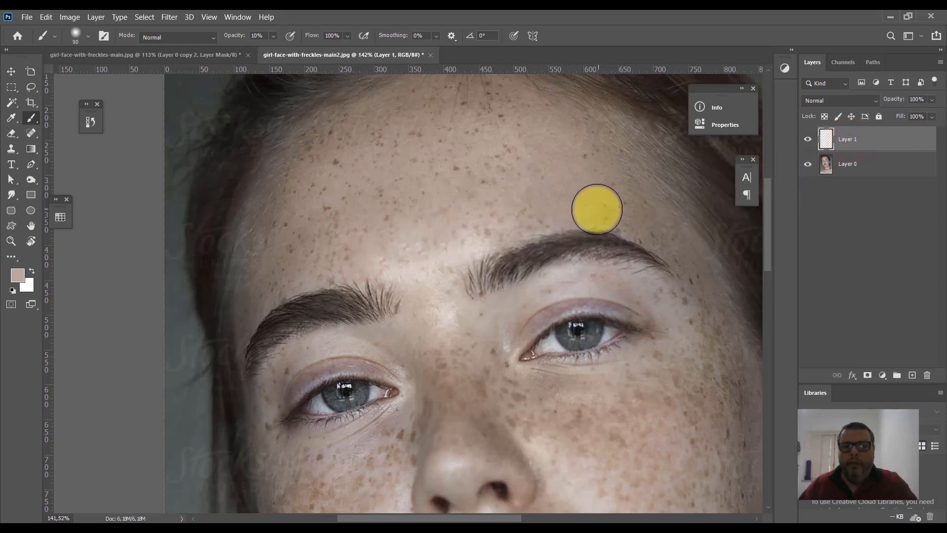
pyautogui.press('[')
pyautogui.press('[')
pyautogui.press('[')
pyautogui.click(402, 265)
pyautogui.click(487, 235)
pyautogui.click(466, 240)
pyautogui.click(395, 249)
pyautogui.click(422, 264)
pyautogui.click(444, 317)
pyautogui.click(480, 232)
pyautogui.click(385, 249)
pyautogui.click(453, 307)
pyautogui.click(449, 231)
# Step: Dab the skin tone across the upper forehead, from the center toward the image's left temple, at 10% opacity
pyautogui.click(509, 178)
pyautogui.click(407, 222)
pyautogui.click(493, 163)
pyautogui.click(467, 167)
pyautogui.click(414, 167)
pyautogui.click(373, 179)
pyautogui.click(346, 202)
pyautogui.click(332, 222)
pyautogui.click(294, 275)
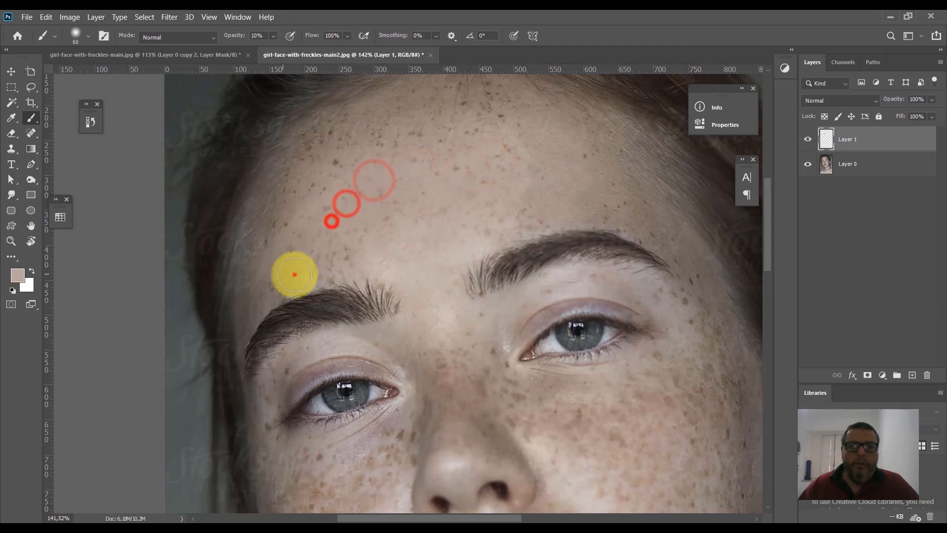
pyautogui.click(336, 256)
pyautogui.click(384, 142)
pyautogui.click(388, 130)
pyautogui.click(419, 132)
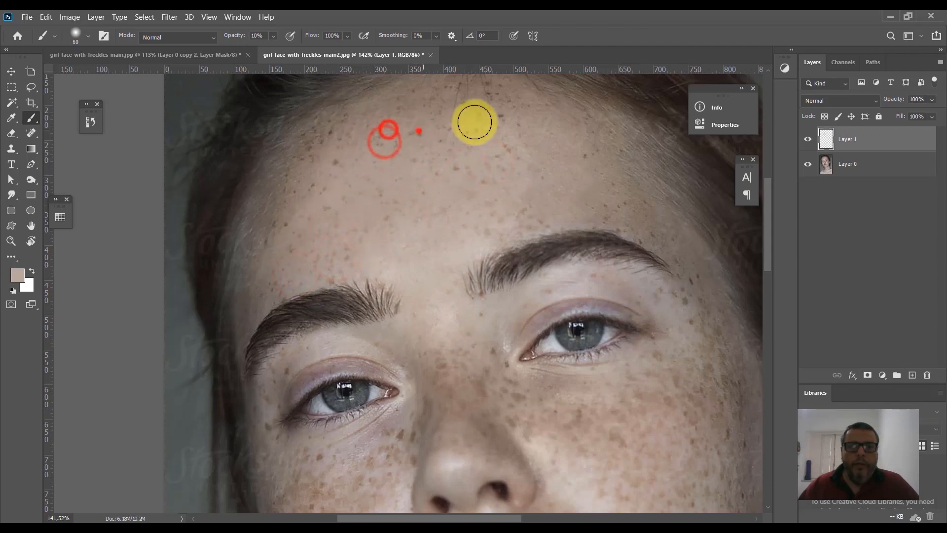
# Step: Paint the skin tone over the right side of the forehead and sweep back across the freckles to the left eyebrow
pyautogui.click(499, 114)
pyautogui.click(536, 137)
pyautogui.click(516, 175)
pyautogui.click(523, 206)
pyautogui.click(590, 206)
pyautogui.click(542, 205)
pyautogui.click(545, 209)
pyautogui.moveTo(533, 197); pyautogui.dragTo(419, 217)
pyautogui.moveTo(499, 162)
pyautogui.mouseDown()
pyautogui.moveTo(443, 170)
pyautogui.moveTo(443, 152)
pyautogui.mouseUp()
pyautogui.moveTo(483, 125); pyautogui.dragTo(369, 167)
pyautogui.moveTo(451, 127); pyautogui.dragTo(369, 166)
pyautogui.moveTo(370, 139); pyautogui.dragTo(295, 263)
pyautogui.moveTo(291, 261); pyautogui.dragTo(277, 278)
pyautogui.moveTo(275, 281); pyautogui.dragTo(354, 242)
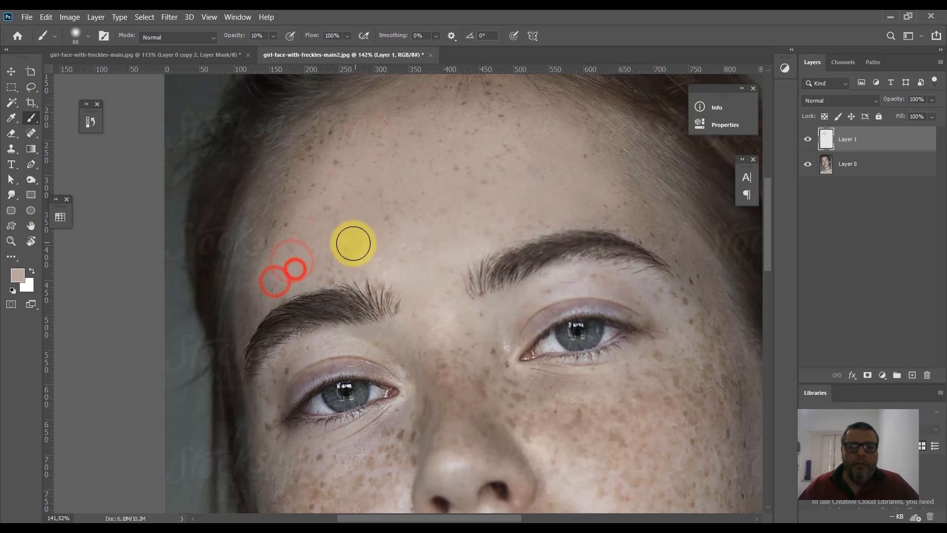
# Step: Reduce the brush to size 40 and blend the remaining forehead freckles along the left temple, hairline and right eyebrow
pyautogui.press('[')
pyautogui.press('[')
pyautogui.moveTo(296, 262)
pyautogui.mouseDown()
pyautogui.moveTo(280, 274)
pyautogui.moveTo(260, 313)
pyautogui.mouseUp()
pyautogui.moveTo(293, 280)
pyautogui.mouseDown()
pyautogui.moveTo(380, 261)
pyautogui.moveTo(385, 220)
pyautogui.moveTo(349, 163)
pyautogui.mouseUp()
pyautogui.moveTo(331, 154)
pyautogui.mouseDown()
pyautogui.moveTo(292, 214)
pyautogui.moveTo(345, 129)
pyautogui.moveTo(338, 154)
pyautogui.mouseUp()
pyautogui.moveTo(393, 133)
pyautogui.mouseDown()
pyautogui.moveTo(499, 127)
pyautogui.moveTo(576, 188)
pyautogui.moveTo(536, 201)
pyautogui.mouseUp()
pyautogui.moveTo(531, 203)
pyautogui.mouseDown()
pyautogui.moveTo(600, 212)
pyautogui.moveTo(634, 201)
pyautogui.mouseUp()
# Step: Toggle the visibility of Layer 1 to compare the forehead before and after painting
pyautogui.click(809, 143)
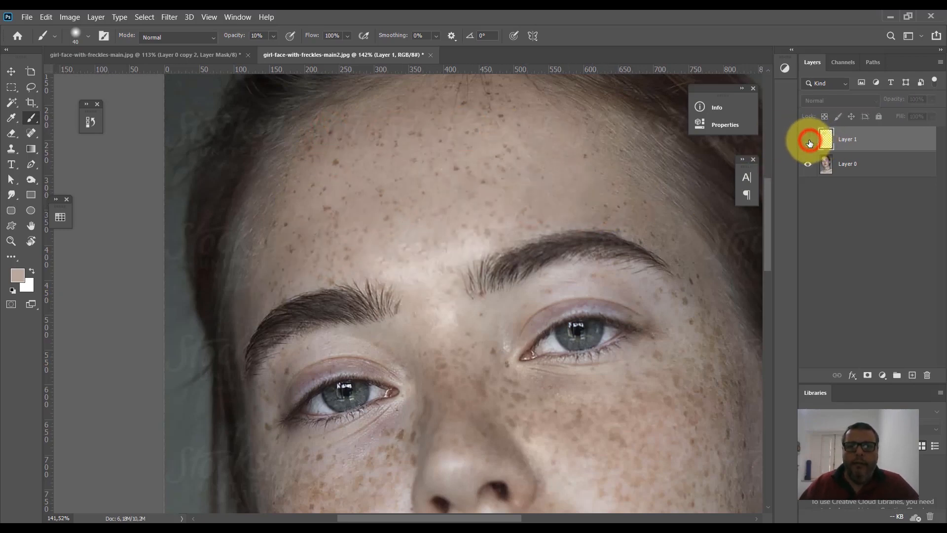
pyautogui.click(810, 143)
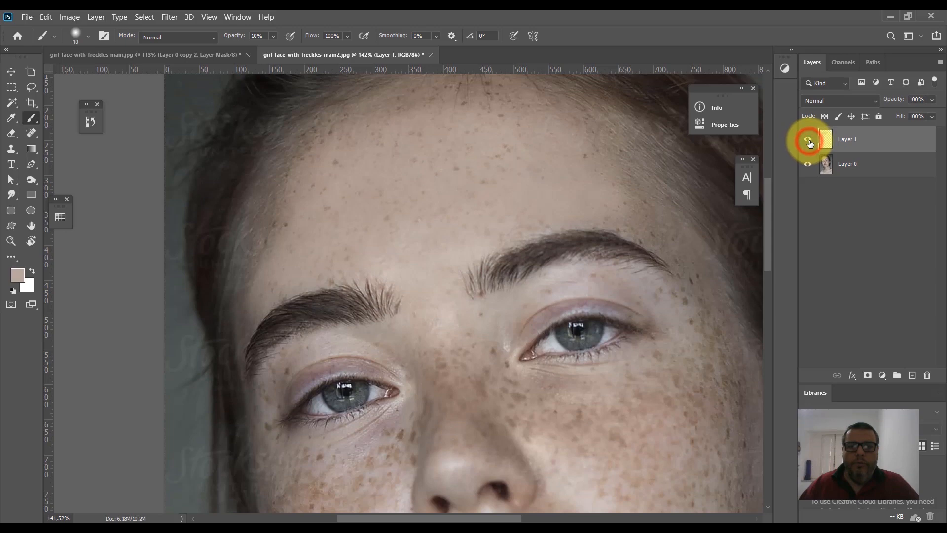
pyautogui.click(809, 143)
pyautogui.click(809, 143)
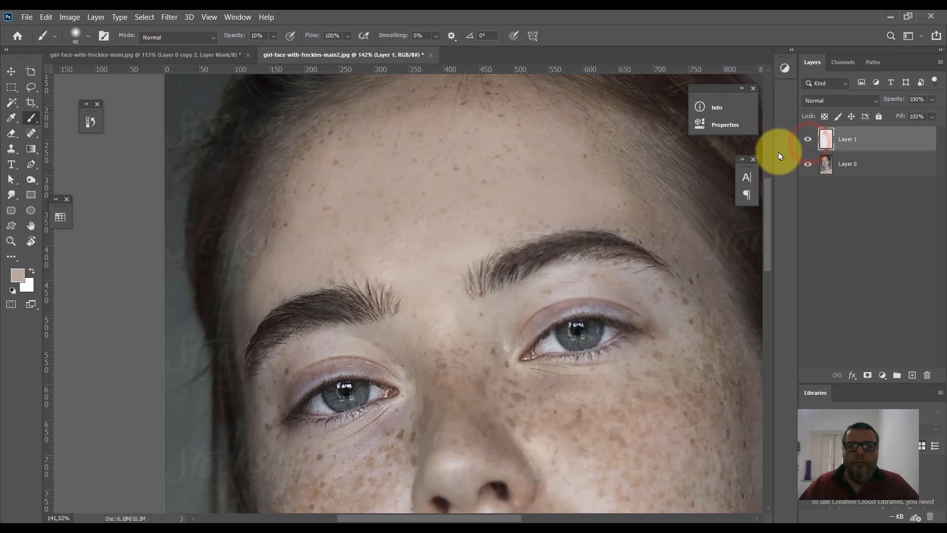
# Step: Paint the skin tone at 10% opacity over the nose bridge and the area under the image's right eye
pyautogui.moveTo(448, 304); pyautogui.dragTo(441, 144)
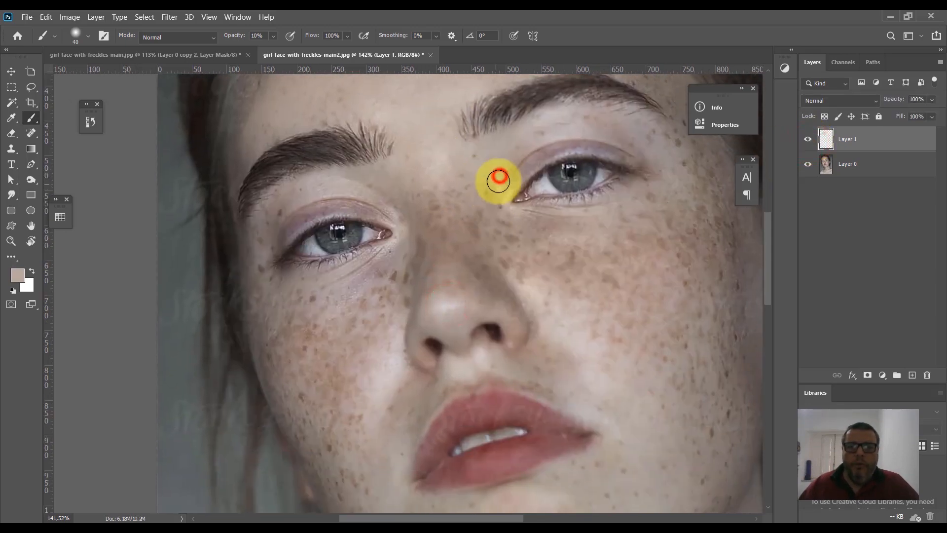
pyautogui.moveTo(497, 188)
pyautogui.mouseDown()
pyautogui.moveTo(487, 221)
pyautogui.moveTo(437, 241)
pyautogui.mouseUp()
pyautogui.moveTo(425, 202); pyautogui.dragTo(460, 269)
pyautogui.moveTo(444, 197)
pyautogui.mouseDown()
pyautogui.moveTo(465, 241)
pyautogui.moveTo(628, 233)
pyautogui.mouseUp()
pyautogui.moveTo(552, 241); pyautogui.dragTo(637, 263)
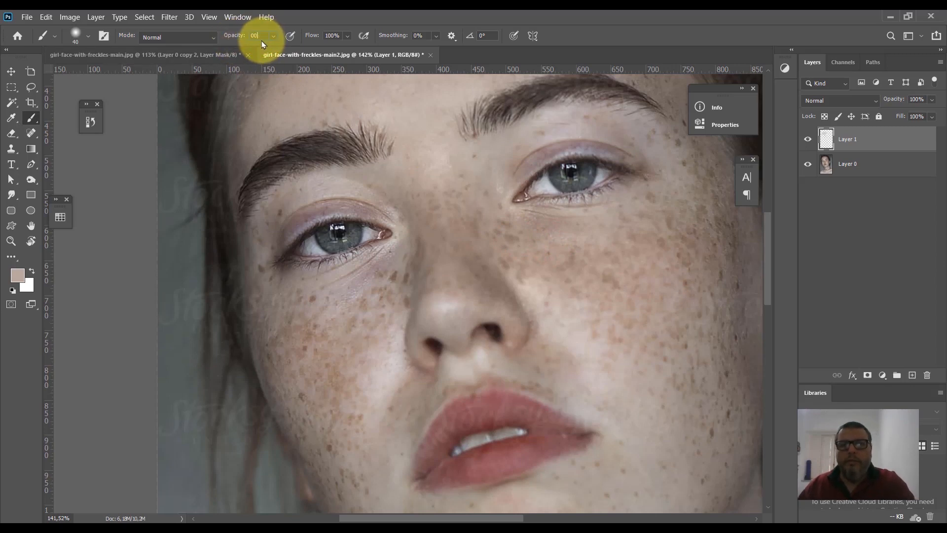
# Step: Try covering the nose and right cheek freckles at 100% brush opacity and undo the strokes
pyautogui.write('100')
pyautogui.press('Return')
pyautogui.moveTo(442, 236)
pyautogui.mouseDown()
pyautogui.moveTo(513, 270)
pyautogui.moveTo(622, 265)
pyautogui.mouseUp()
pyautogui.moveTo(584, 294); pyautogui.dragTo(673, 298)
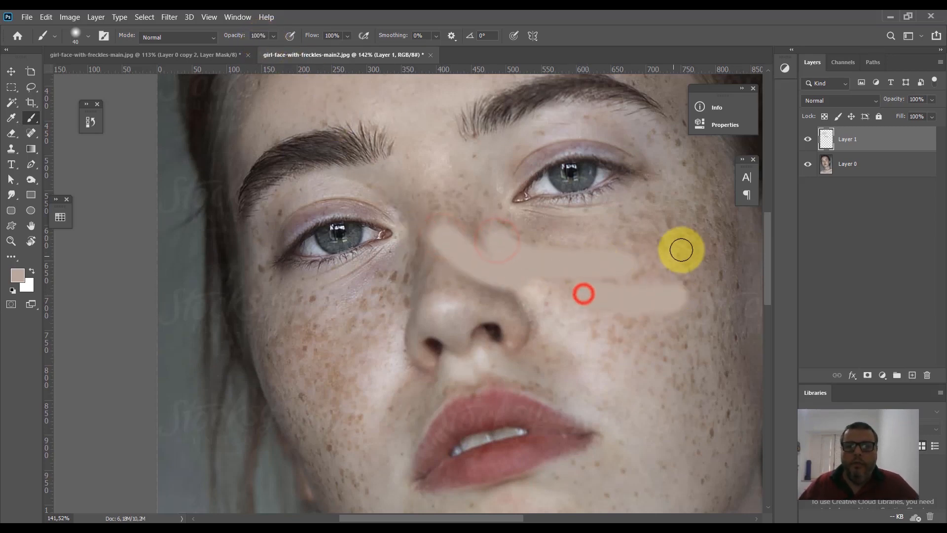
pyautogui.moveTo(684, 249); pyautogui.dragTo(596, 251)
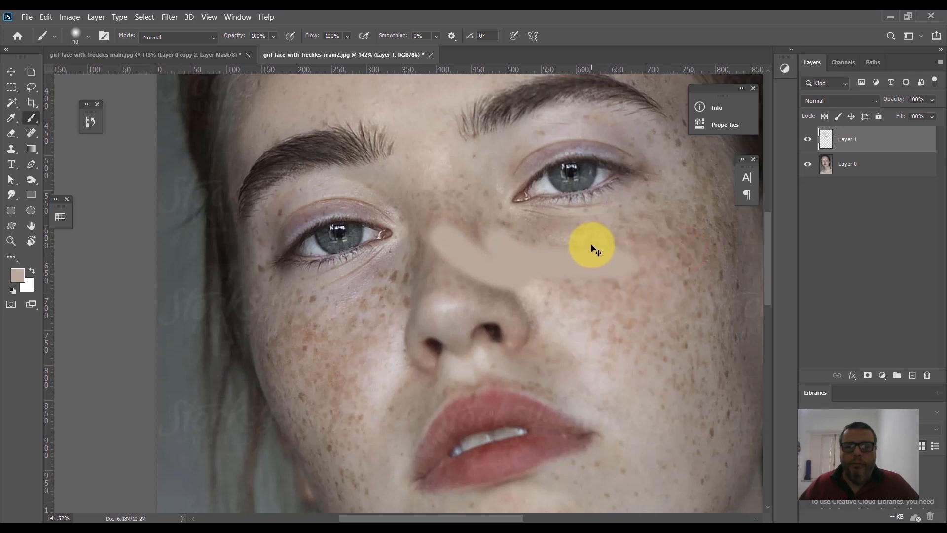
pyautogui.hotkey('ctrl', 'z')
pyautogui.hotkey('ctrl', 'z')
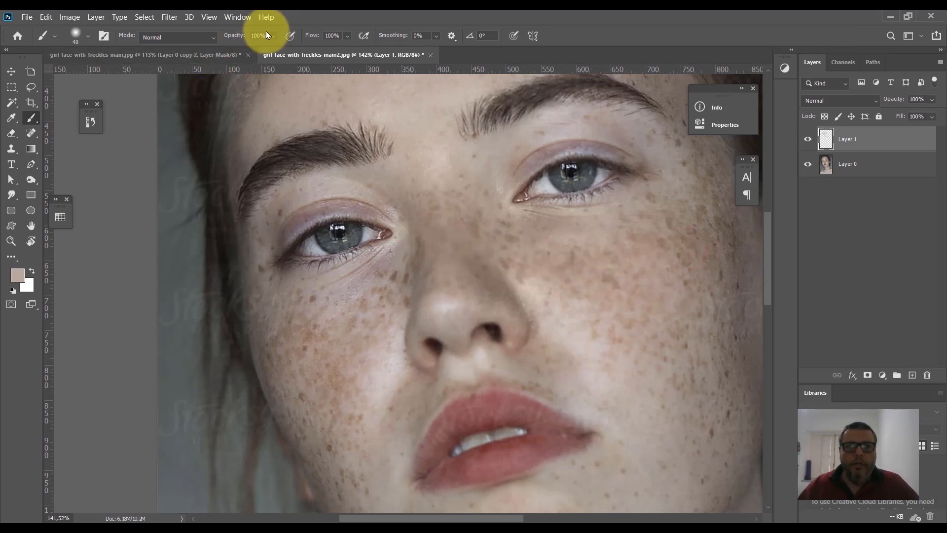
# Step: Set the brush opacity to 10% and paint the skin tone over the freckles on the image's left cheek
pyautogui.click(262, 33)
pyautogui.write('1')
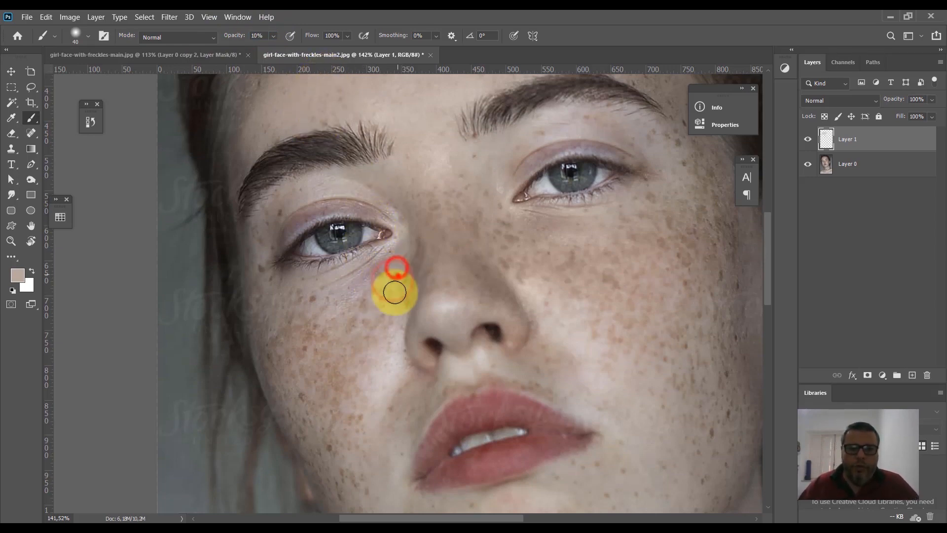
pyautogui.click(357, 304)
pyautogui.click(296, 321)
pyautogui.click(294, 373)
pyautogui.click(337, 352)
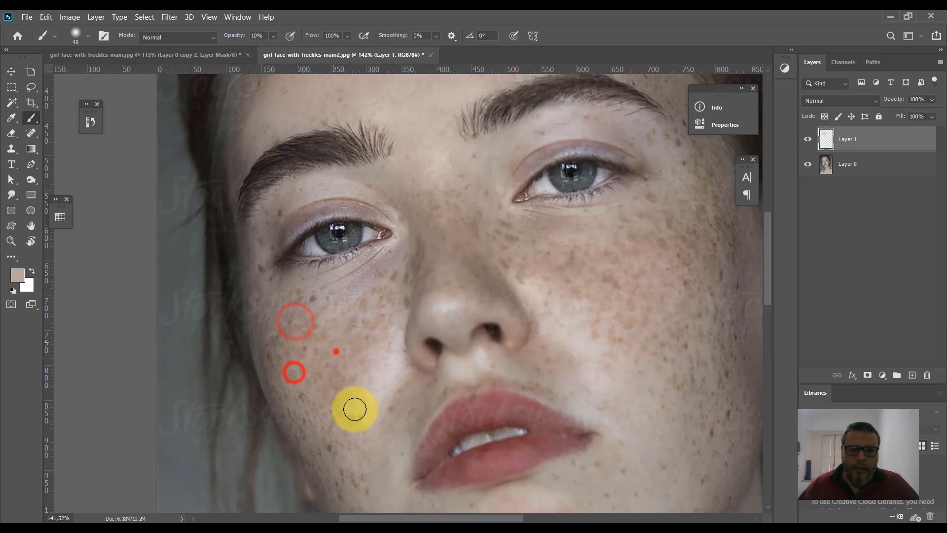
pyautogui.moveTo(416, 226)
pyautogui.mouseDown()
pyautogui.moveTo(448, 266)
pyautogui.moveTo(426, 259)
pyautogui.moveTo(393, 295)
pyautogui.mouseUp()
pyautogui.moveTo(410, 265)
pyautogui.mouseDown()
pyautogui.moveTo(393, 294)
pyautogui.moveTo(306, 366)
pyautogui.moveTo(304, 406)
pyautogui.mouseUp()
pyautogui.moveTo(315, 348); pyautogui.dragTo(385, 432)
# Step: Paint the skin tone at 10% opacity over the image's right cheek and its outer edge
pyautogui.moveTo(598, 296); pyautogui.dragTo(641, 383)
pyautogui.moveTo(673, 283); pyautogui.dragTo(700, 357)
pyautogui.moveTo(695, 250); pyautogui.dragTo(713, 341)
pyautogui.moveTo(714, 221); pyautogui.dragTo(721, 368)
pyautogui.moveTo(676, 250)
pyautogui.mouseDown()
pyautogui.moveTo(668, 372)
pyautogui.moveTo(630, 263)
pyautogui.moveTo(628, 303)
pyautogui.moveTo(601, 248)
pyautogui.mouseUp()
# Step: Paint the skin tone beside the mouth on the left cheek, on the nose tip and above the upper lip
pyautogui.press('space')
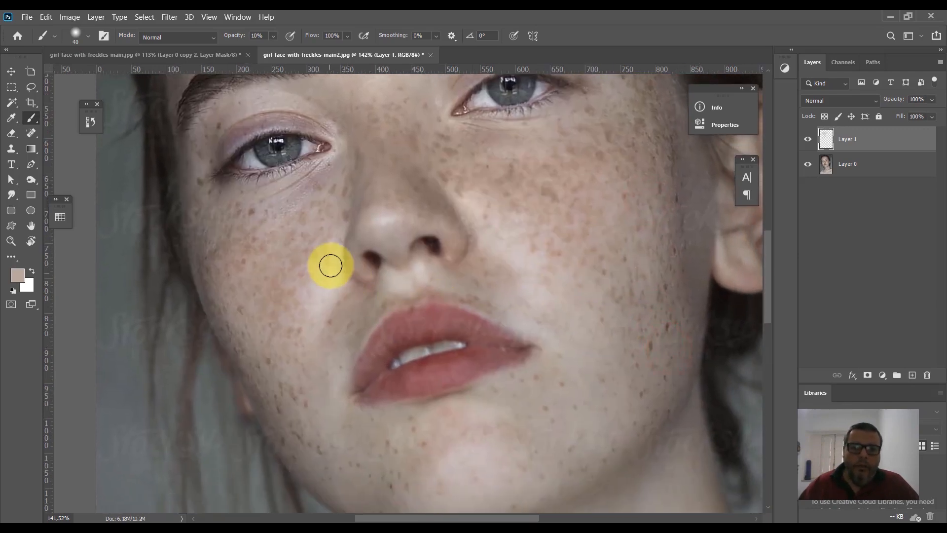
pyautogui.moveTo(340, 299); pyautogui.dragTo(340, 301)
pyautogui.moveTo(333, 267); pyautogui.dragTo(317, 308)
pyautogui.moveTo(372, 223); pyautogui.dragTo(399, 223)
pyautogui.moveTo(387, 218); pyautogui.dragTo(399, 219)
pyautogui.moveTo(423, 268)
pyautogui.mouseDown()
pyautogui.moveTo(396, 274)
pyautogui.moveTo(419, 275)
pyautogui.mouseUp()
# Step: Paint repeated 10% skin-tone strokes over the right cheek, from beside the nose out to the mid cheek
pyautogui.moveTo(461, 206)
pyautogui.mouseDown()
pyautogui.moveTo(488, 216)
pyautogui.moveTo(487, 232)
pyautogui.mouseUp()
pyautogui.moveTo(461, 198)
pyautogui.mouseDown()
pyautogui.moveTo(511, 220)
pyautogui.moveTo(544, 260)
pyautogui.mouseUp()
pyautogui.moveTo(493, 217); pyautogui.dragTo(555, 272)
pyautogui.moveTo(534, 237); pyautogui.dragTo(551, 284)
pyautogui.moveTo(526, 289); pyautogui.dragTo(586, 303)
pyautogui.moveTo(529, 313); pyautogui.dragTo(593, 309)
pyautogui.moveTo(560, 277); pyautogui.dragTo(573, 245)
pyautogui.moveTo(509, 177)
pyautogui.mouseDown()
pyautogui.moveTo(475, 183)
pyautogui.moveTo(523, 240)
pyautogui.mouseUp()
# Step: Blend the skin above the upper lip, the side of the nose and the adjoining right cheek with the skin tone
pyautogui.moveTo(429, 273); pyautogui.dragTo(389, 300)
pyautogui.moveTo(402, 171); pyautogui.dragTo(436, 201)
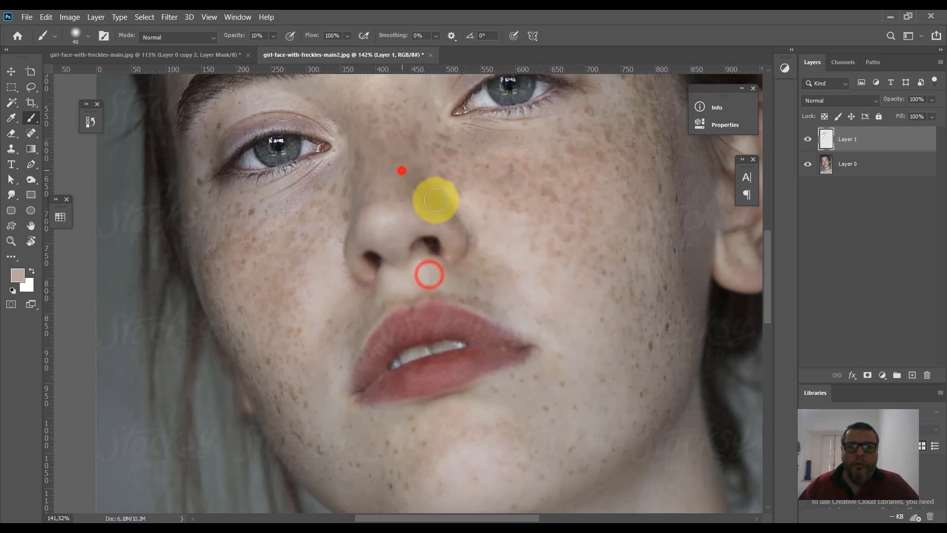
pyautogui.moveTo(413, 149); pyautogui.dragTo(505, 248)
pyautogui.moveTo(483, 313); pyautogui.dragTo(510, 311)
pyautogui.moveTo(499, 317); pyautogui.dragTo(503, 238)
pyautogui.moveTo(469, 177); pyautogui.dragTo(506, 208)
pyautogui.moveTo(483, 188); pyautogui.dragTo(484, 218)
pyautogui.click(624, 147)
# Step: Paint the skin tone over the nose bridge, the inner eye corner and the area under the image's left eye
pyautogui.moveTo(420, 212); pyautogui.dragTo(383, 206)
pyautogui.click(355, 205)
pyautogui.moveTo(435, 226); pyautogui.dragTo(437, 264)
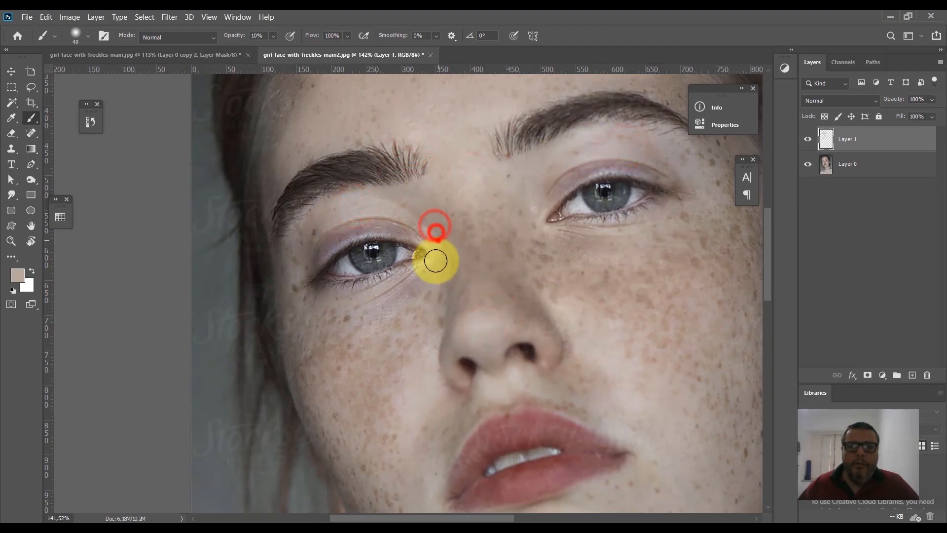
pyautogui.click(476, 245)
pyautogui.moveTo(538, 222)
pyautogui.mouseDown()
pyautogui.moveTo(553, 337)
pyautogui.moveTo(525, 262)
pyautogui.moveTo(472, 321)
pyautogui.mouseUp()
pyautogui.moveTo(472, 231)
pyautogui.mouseDown()
pyautogui.moveTo(410, 268)
pyautogui.moveTo(391, 313)
pyautogui.mouseUp()
pyautogui.moveTo(428, 278); pyautogui.dragTo(374, 320)
pyautogui.moveTo(421, 259); pyautogui.dragTo(378, 285)
# Step: Paint further 10% skin-tone strokes over the remaining freckles around the nose and cheeks
pyautogui.moveTo(395, 271)
pyautogui.mouseDown()
pyautogui.moveTo(442, 250)
pyautogui.moveTo(467, 296)
pyautogui.mouseUp()
pyautogui.click(452, 315)
pyautogui.moveTo(433, 336); pyautogui.dragTo(468, 303)
pyautogui.moveTo(418, 323); pyautogui.dragTo(417, 408)
pyautogui.moveTo(383, 344); pyautogui.dragTo(387, 356)
pyautogui.moveTo(408, 386); pyautogui.dragTo(351, 309)
pyautogui.moveTo(368, 313); pyautogui.dragTo(348, 310)
pyautogui.moveTo(417, 202); pyautogui.dragTo(348, 225)
pyautogui.moveTo(423, 221); pyautogui.dragTo(476, 260)
pyautogui.moveTo(477, 190)
pyautogui.mouseDown()
pyautogui.moveTo(387, 178)
pyautogui.moveTo(430, 178)
pyautogui.moveTo(558, 237)
pyautogui.moveTo(581, 154)
pyautogui.moveTo(559, 207)
pyautogui.moveTo(498, 212)
pyautogui.moveTo(484, 202)
pyautogui.mouseUp()
pyautogui.hotkey('ctrl', '0')
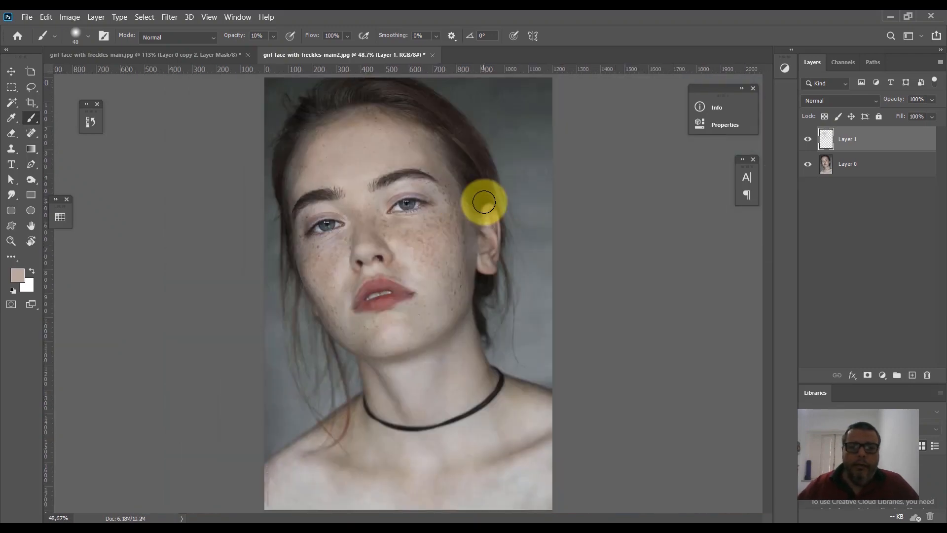
# Step: Compare the portrait with and without the skin-tone layer, and examine that layer's strokes alone with the portrait layer hidden
pyautogui.click(807, 143)
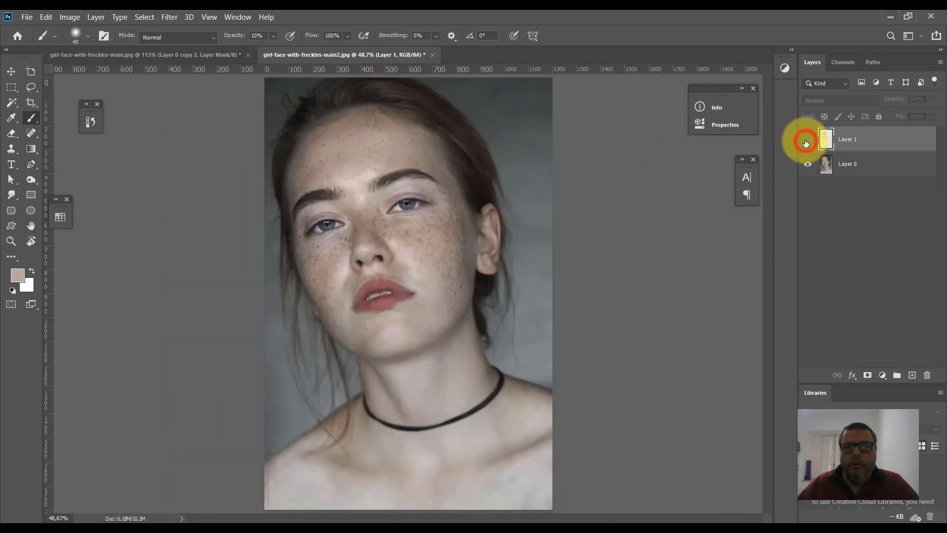
pyautogui.click(810, 143)
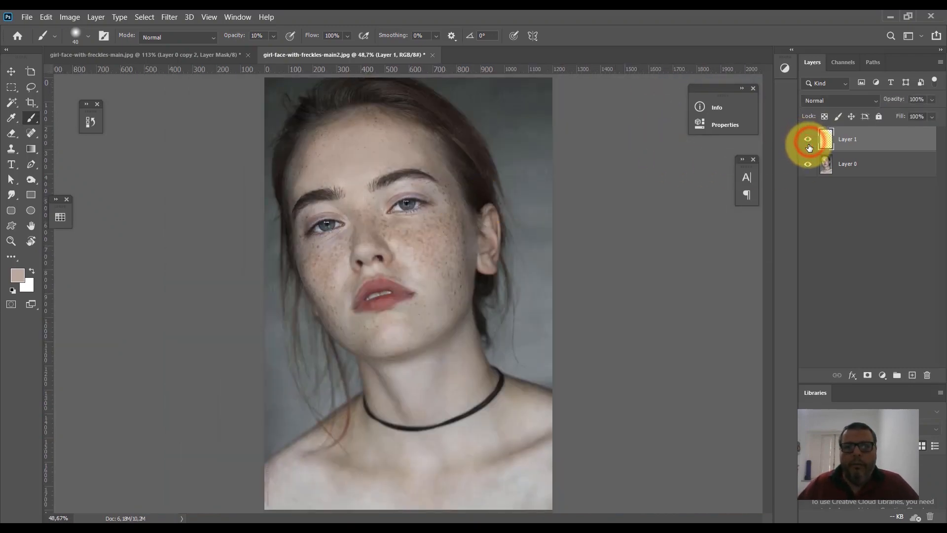
pyautogui.click(811, 145)
pyautogui.click(813, 146)
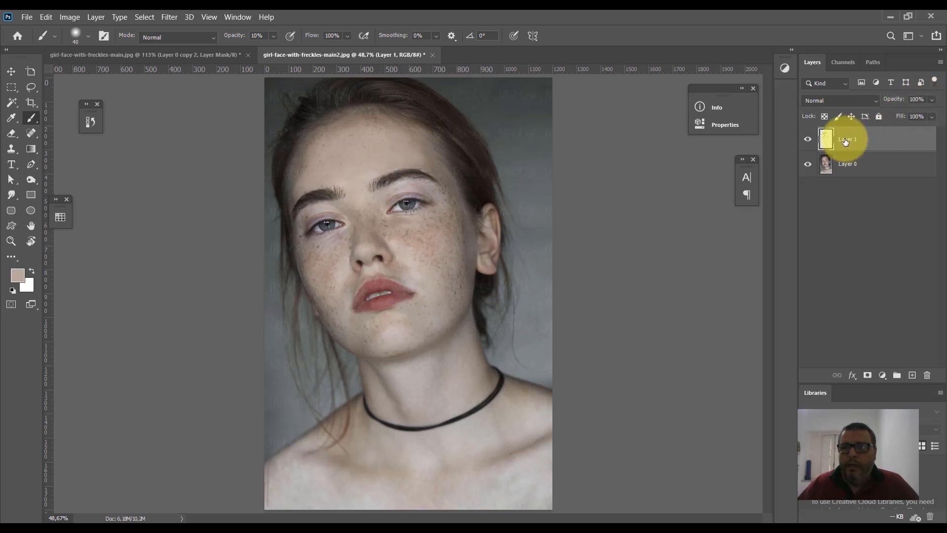
pyautogui.click(808, 140)
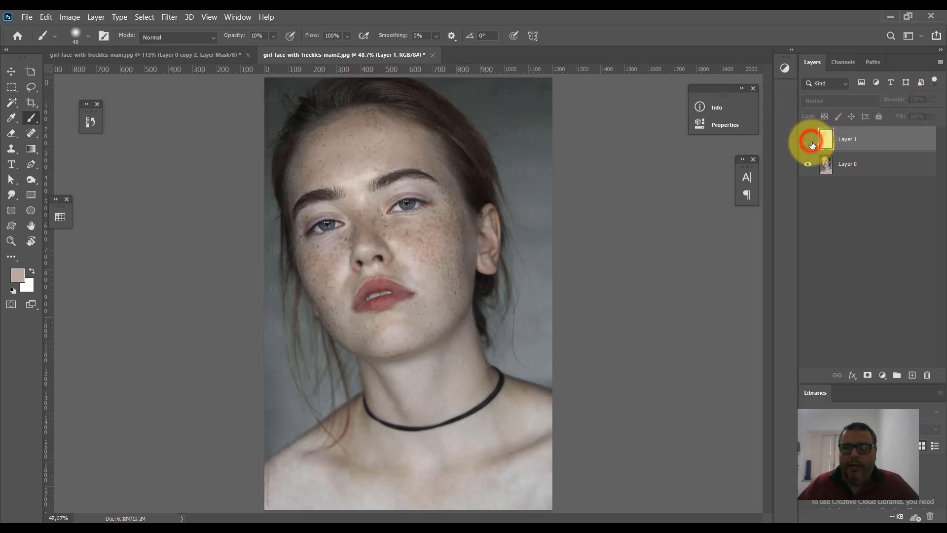
pyautogui.click(827, 168)
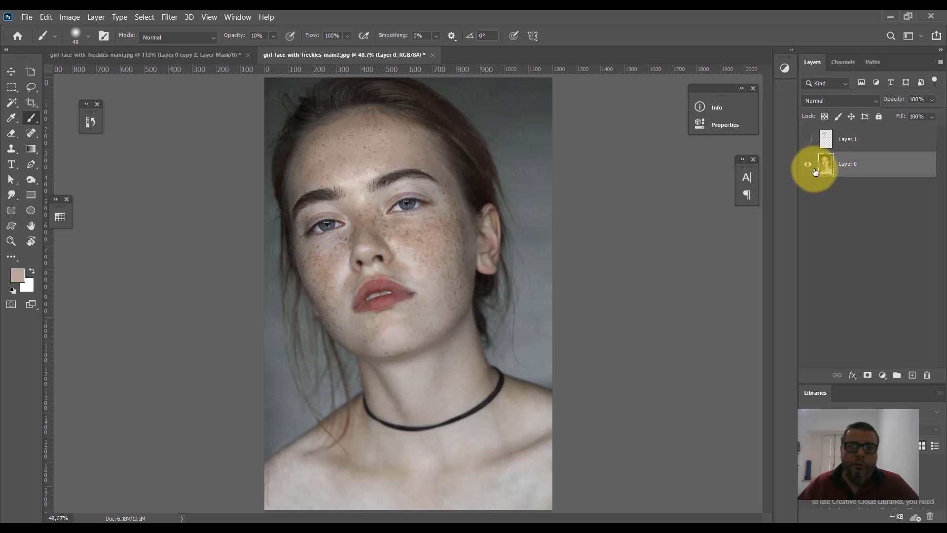
pyautogui.click(808, 140)
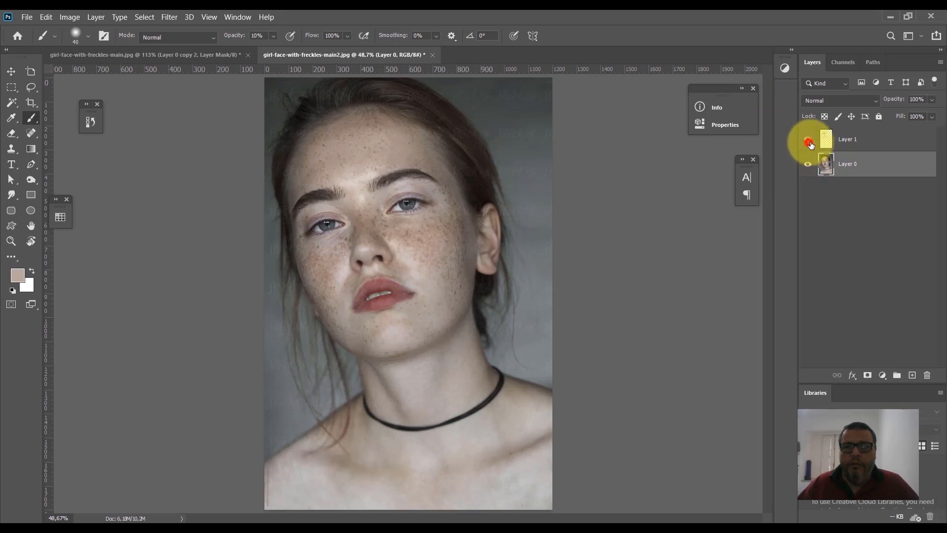
pyautogui.click(826, 139)
pyautogui.click(809, 164)
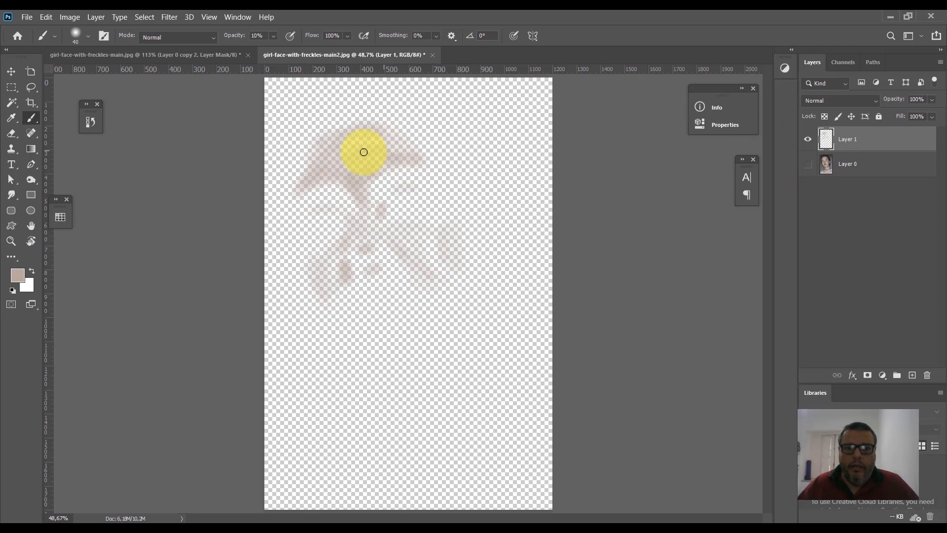
pyautogui.click(809, 164)
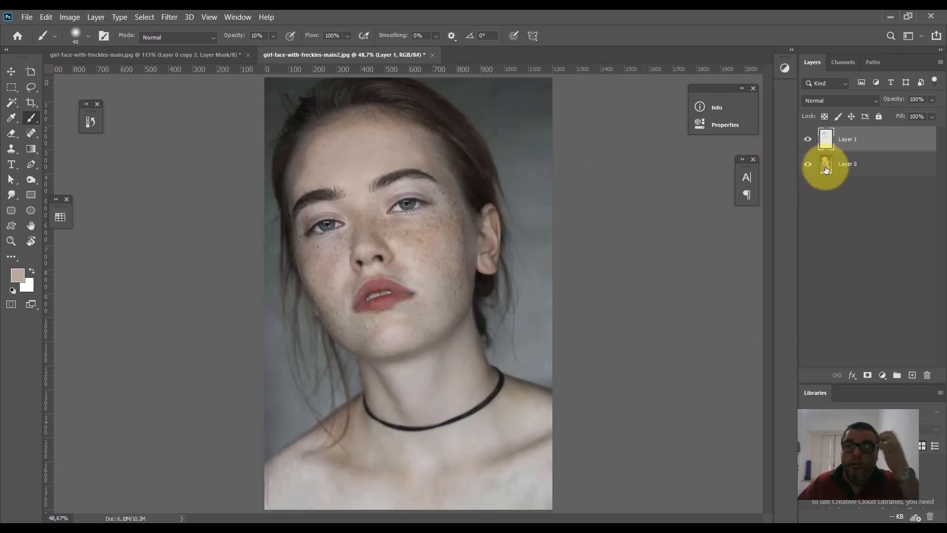
# Step: Reduce the opacity of the skin-tone Layer 1 to 60%
pyautogui.click(893, 143)
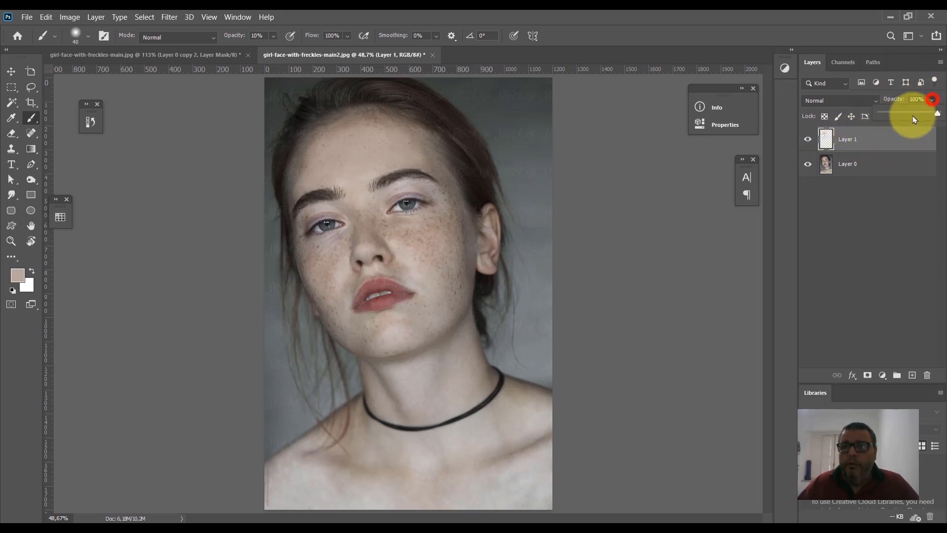
pyautogui.moveTo(933, 115); pyautogui.dragTo(913, 116)
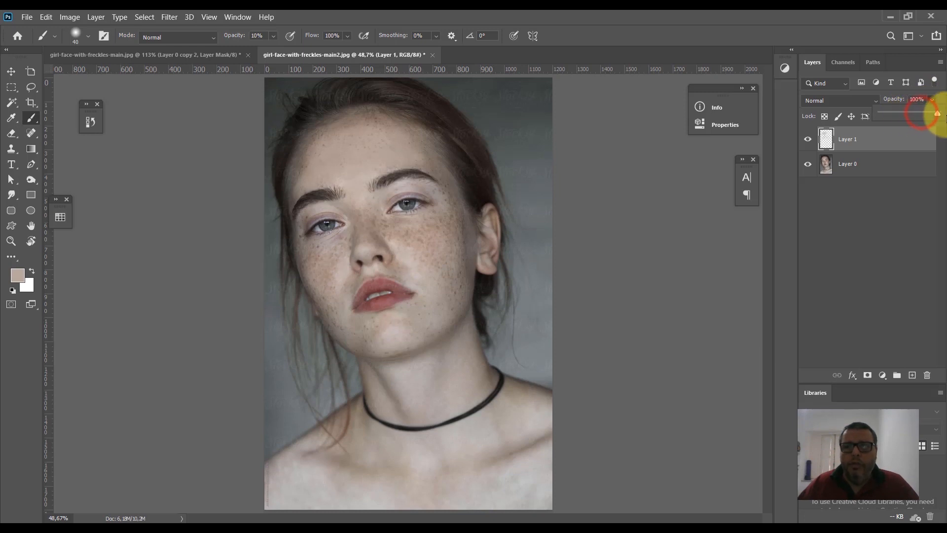
pyautogui.moveTo(928, 118)
pyautogui.mouseDown()
pyautogui.moveTo(916, 118)
pyautogui.moveTo(927, 114)
pyautogui.mouseUp()
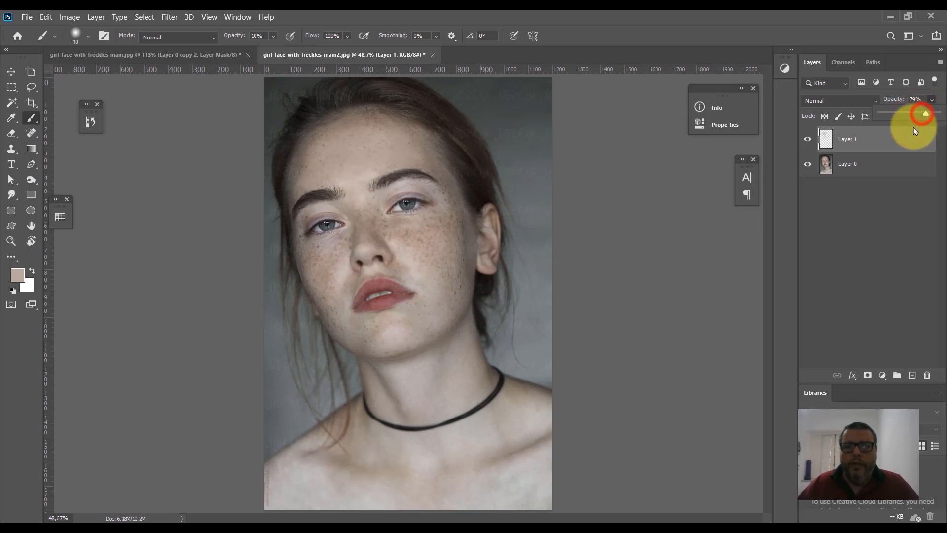
pyautogui.click(892, 191)
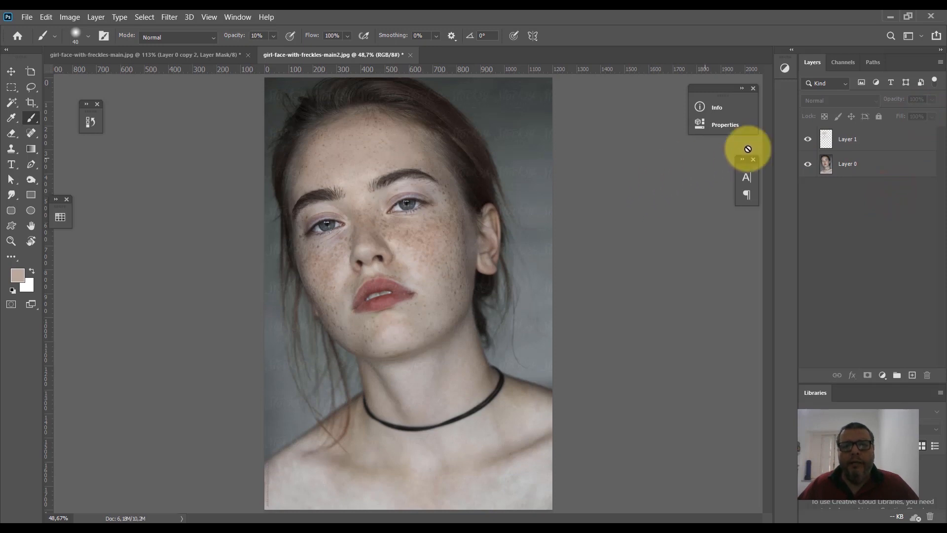
pyautogui.click(861, 141)
pyautogui.moveTo(916, 116); pyautogui.dragTo(918, 116)
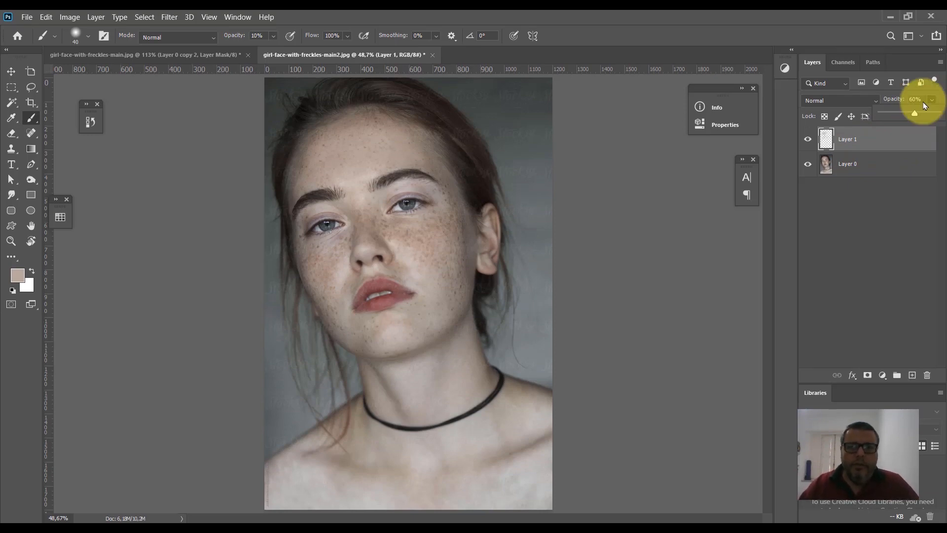
pyautogui.click(873, 216)
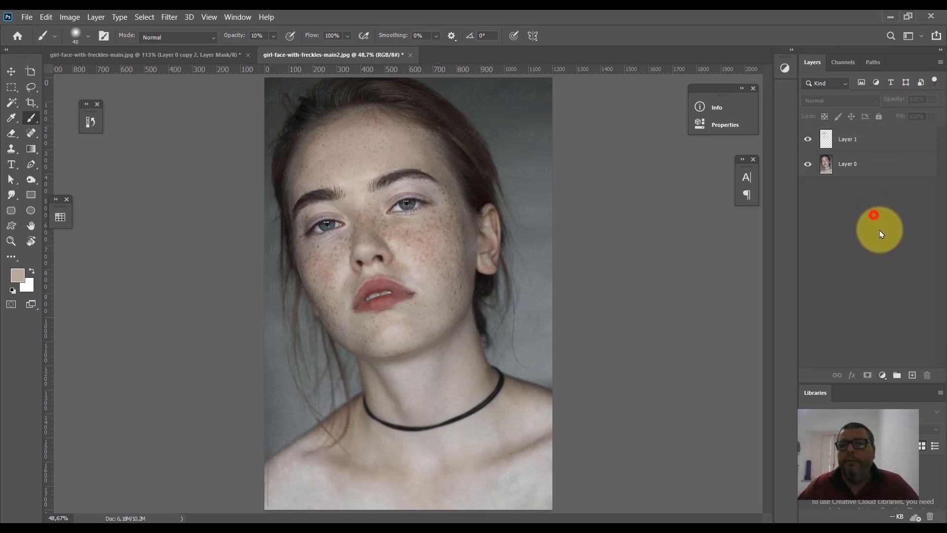
# Step: Stamp all visible layers into a new merged layer and place it above Layer 1
pyautogui.click(871, 143)
pyautogui.click(872, 160)
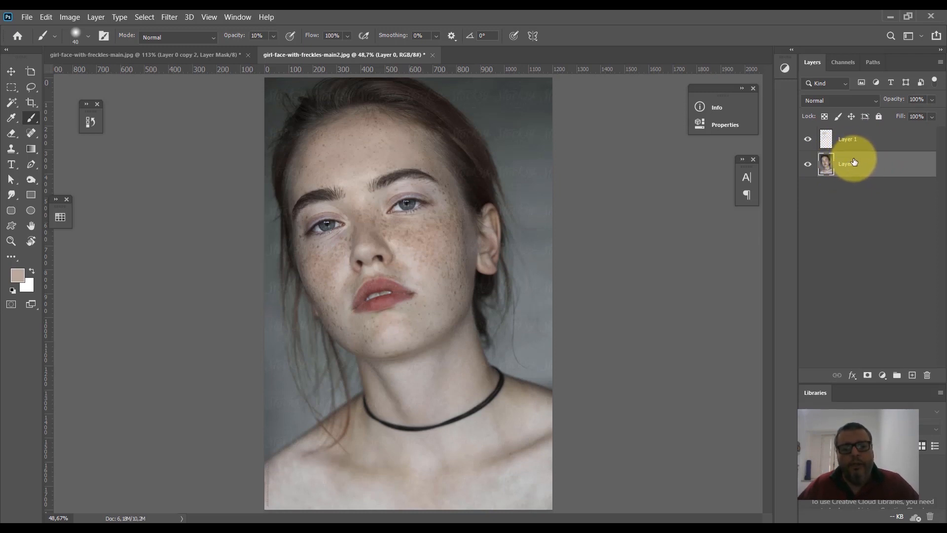
pyautogui.hotkey('ctrl', 'shift', 'alt', 'e')
pyautogui.moveTo(848, 158); pyautogui.dragTo(829, 141)
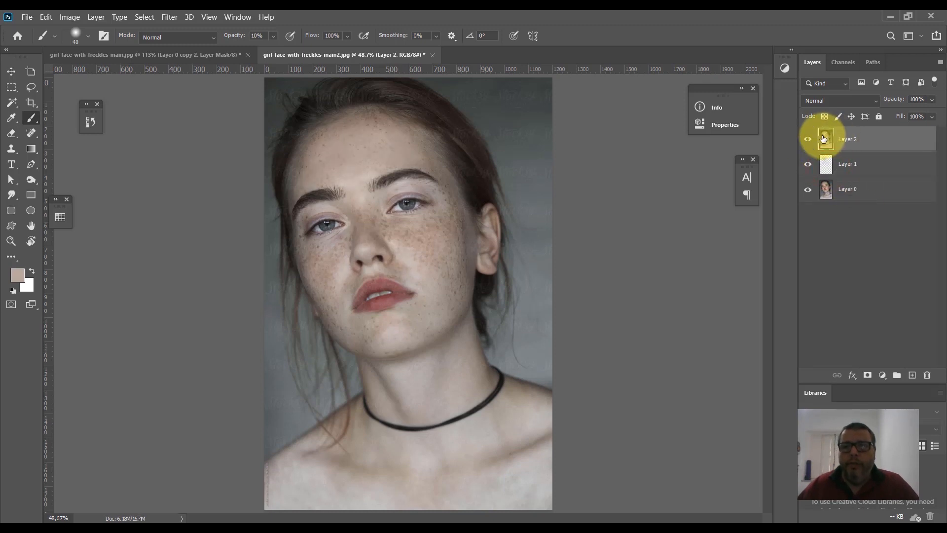
# Step: Hide Layer 1 and Layer 0 so that only the merged Layer 2 is visible
pyautogui.click(808, 142)
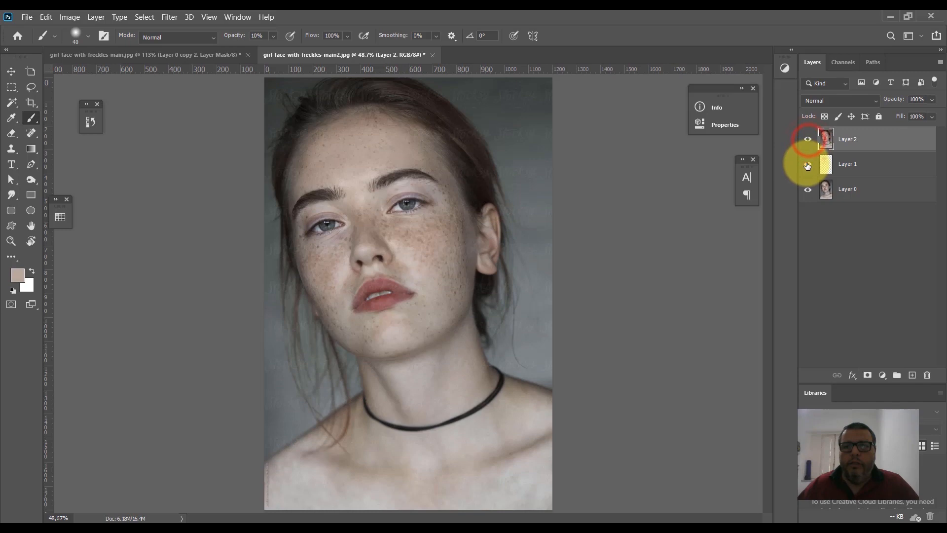
pyautogui.click(808, 142)
pyautogui.click(808, 141)
pyautogui.click(808, 142)
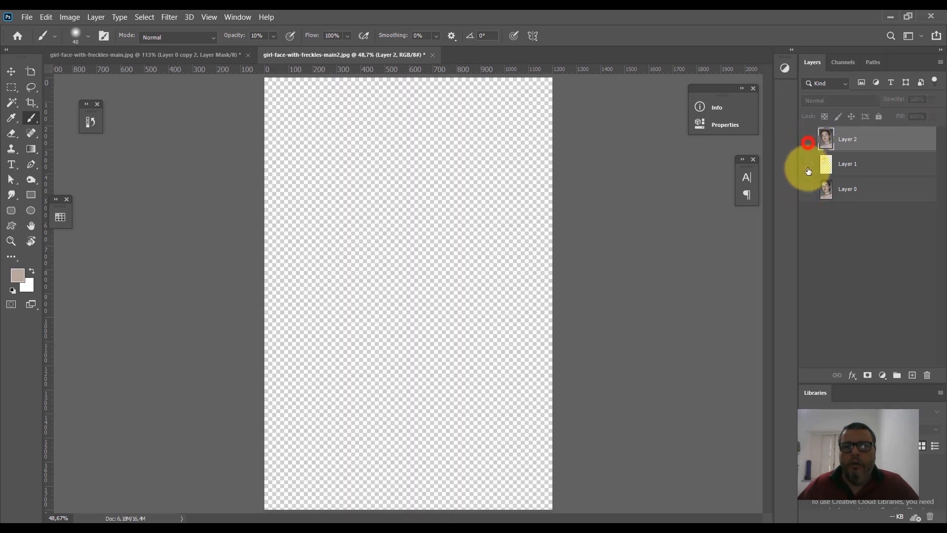
pyautogui.click(809, 163)
pyautogui.click(809, 189)
pyautogui.click(808, 140)
pyautogui.click(809, 164)
pyautogui.click(808, 190)
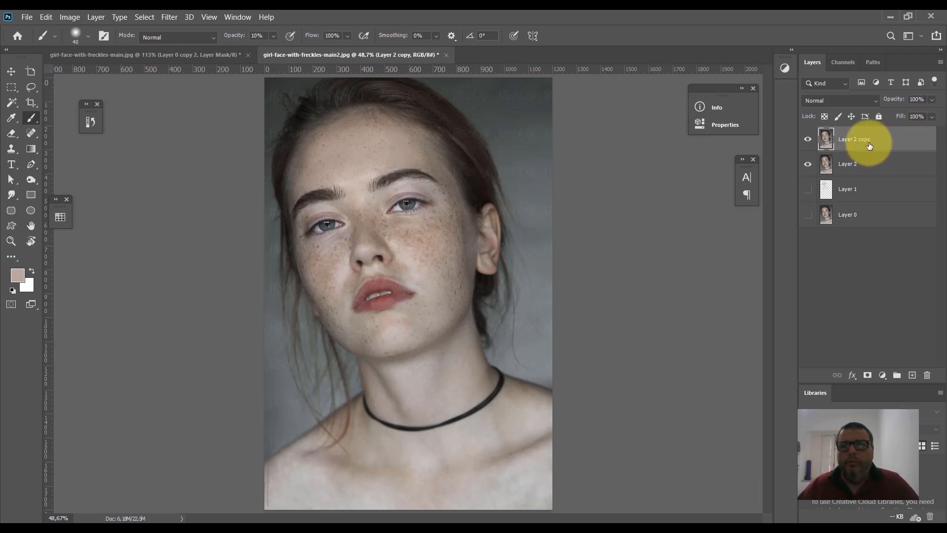
# Step: Duplicate the merged Layer 2 and convert both the copy and the original to Smart Objects
pyautogui.hotkey('ctrl', 'j')
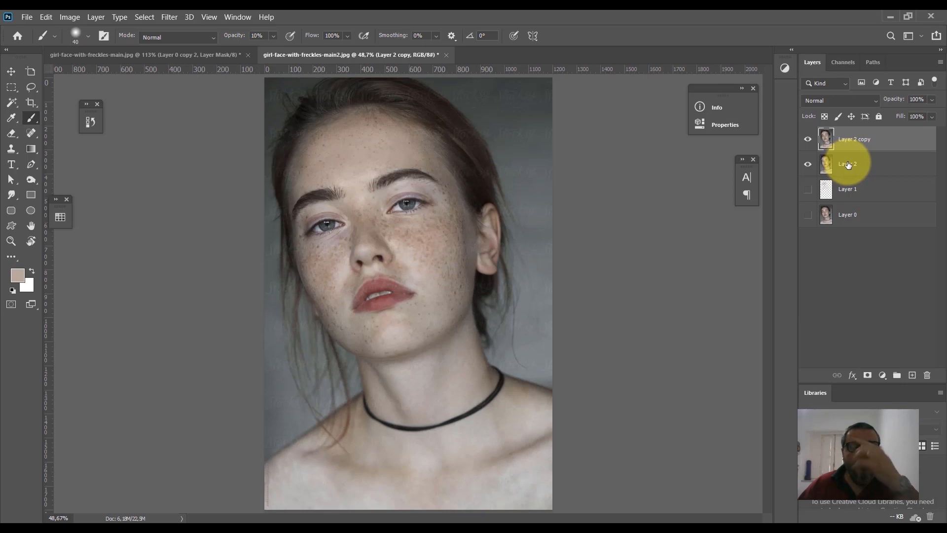
pyautogui.click(222, 54)
pyautogui.press('d')
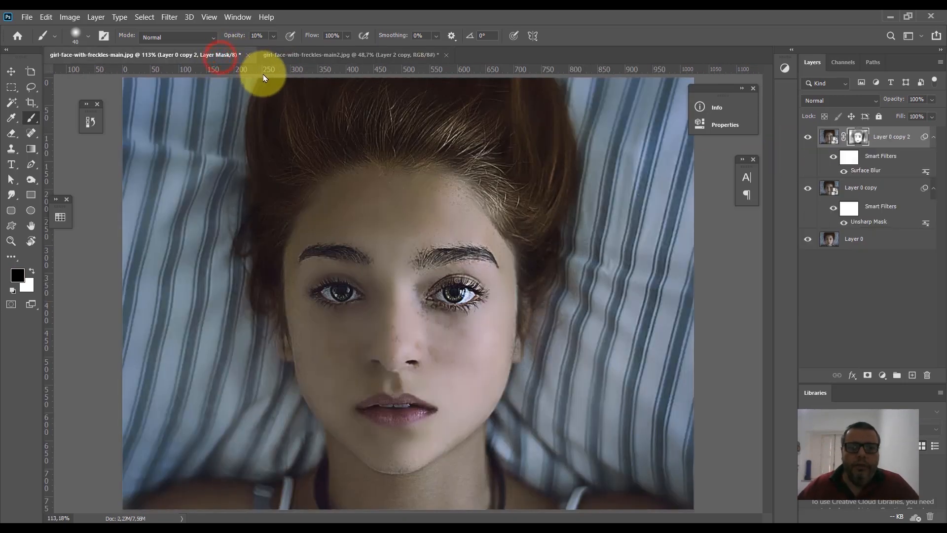
pyautogui.click(348, 54)
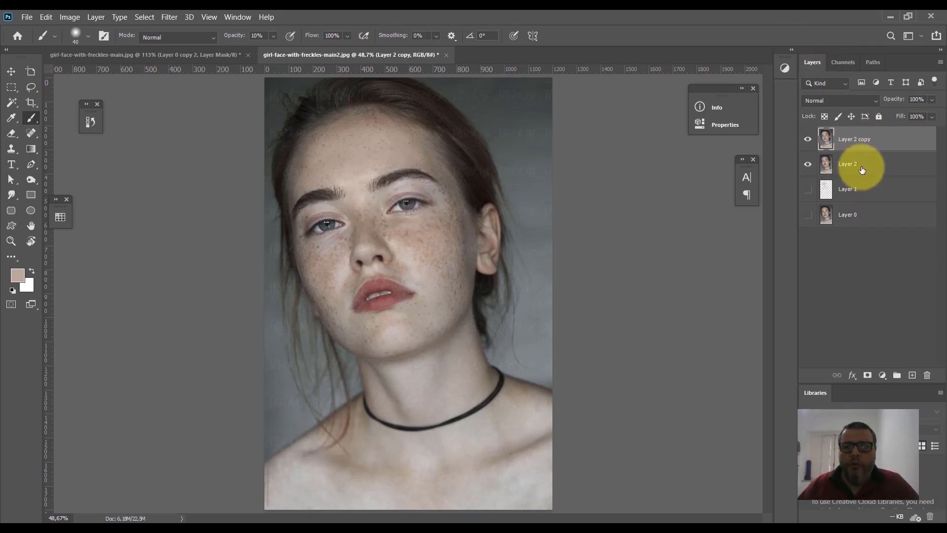
pyautogui.rightClick(898, 143)
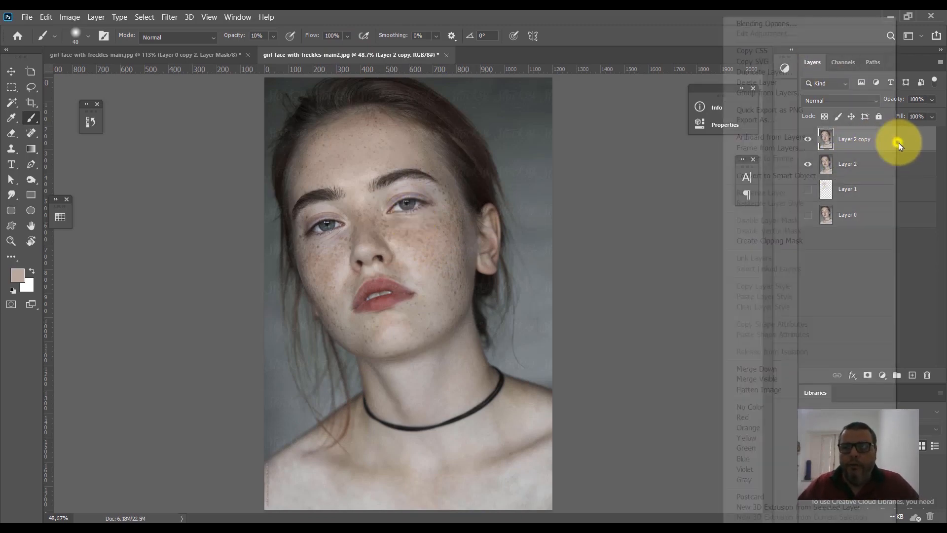
pyautogui.click(777, 177)
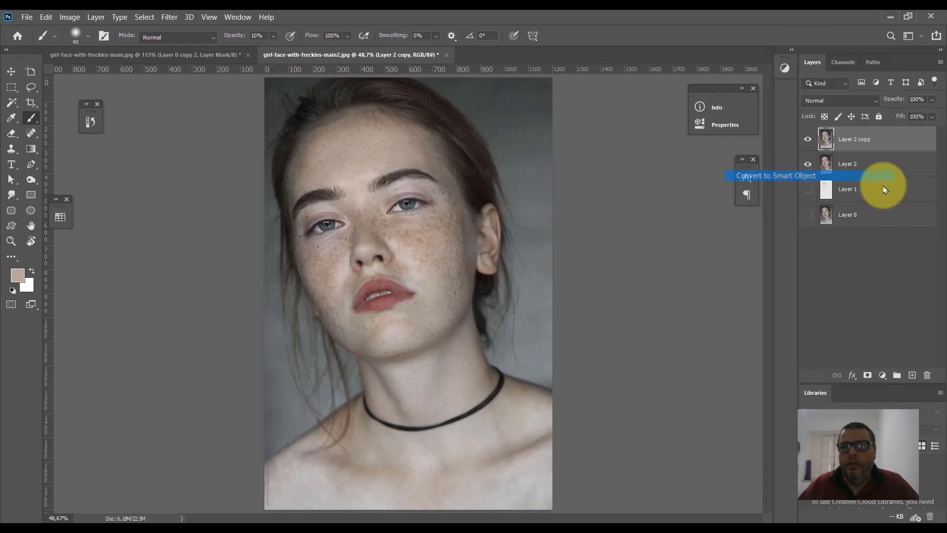
pyautogui.rightClick(909, 164)
pyautogui.click(828, 178)
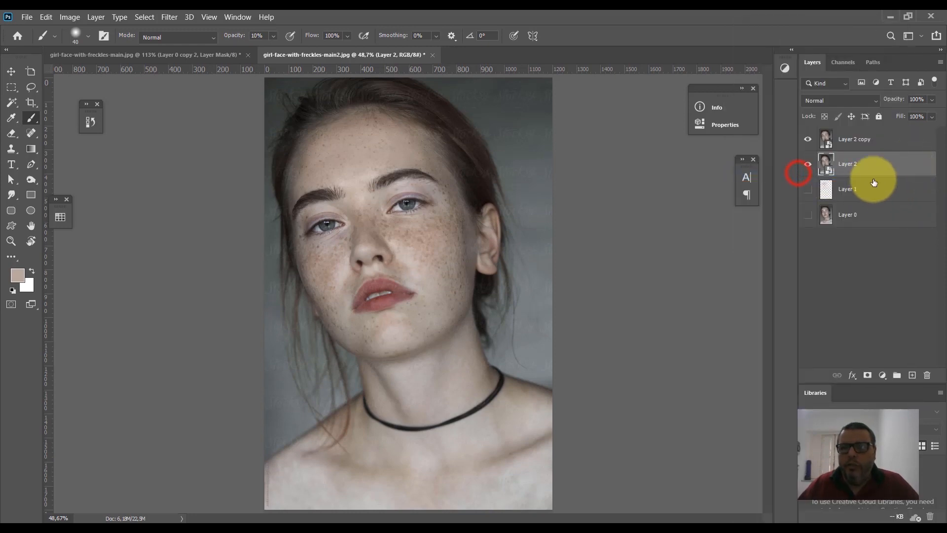
# Step: Apply a Surface Blur smart filter to Layer 2 copy with a radius of 20 pixels and a threshold of 18 levels
pyautogui.click(897, 141)
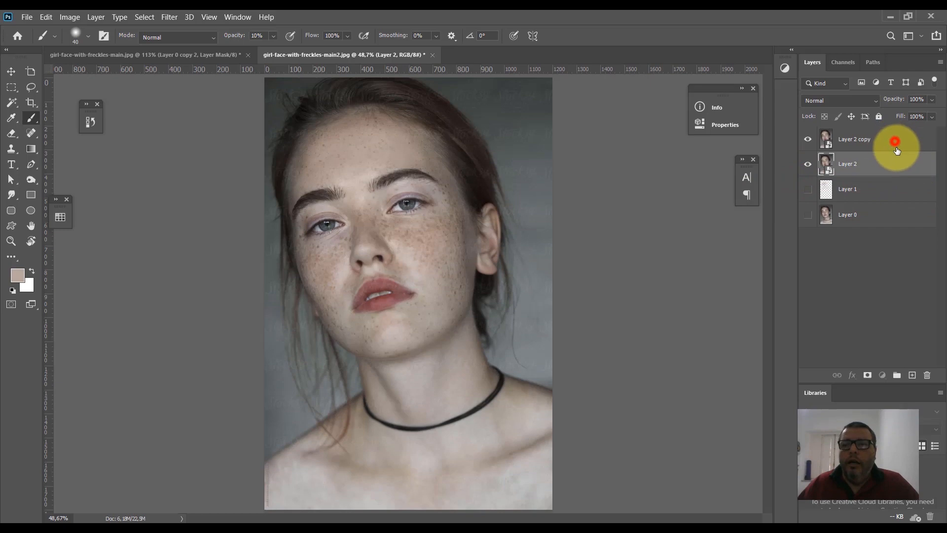
pyautogui.click(172, 17)
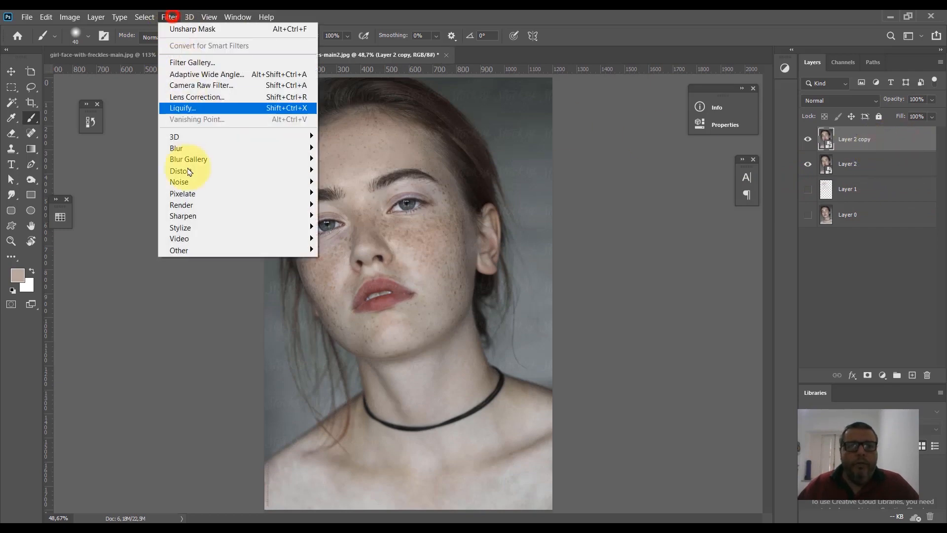
pyautogui.click(183, 149)
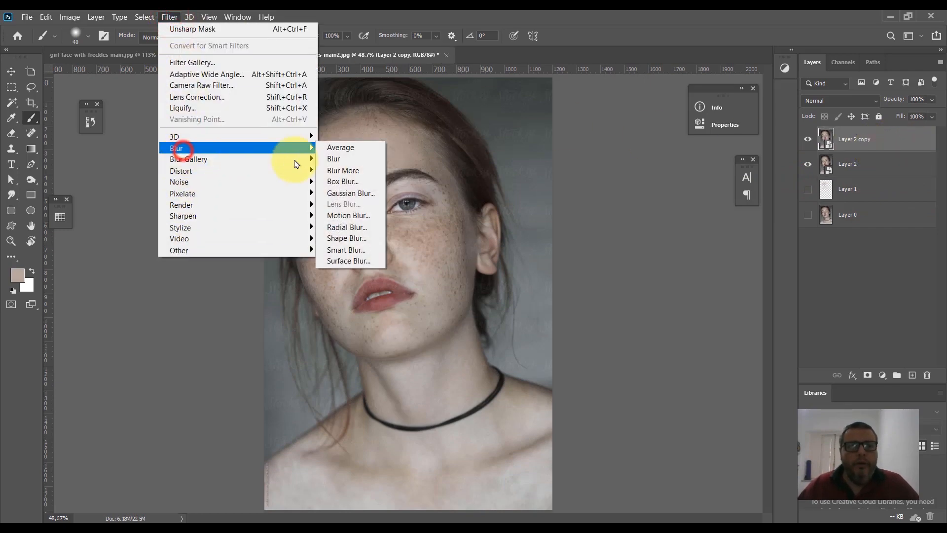
pyautogui.click(349, 261)
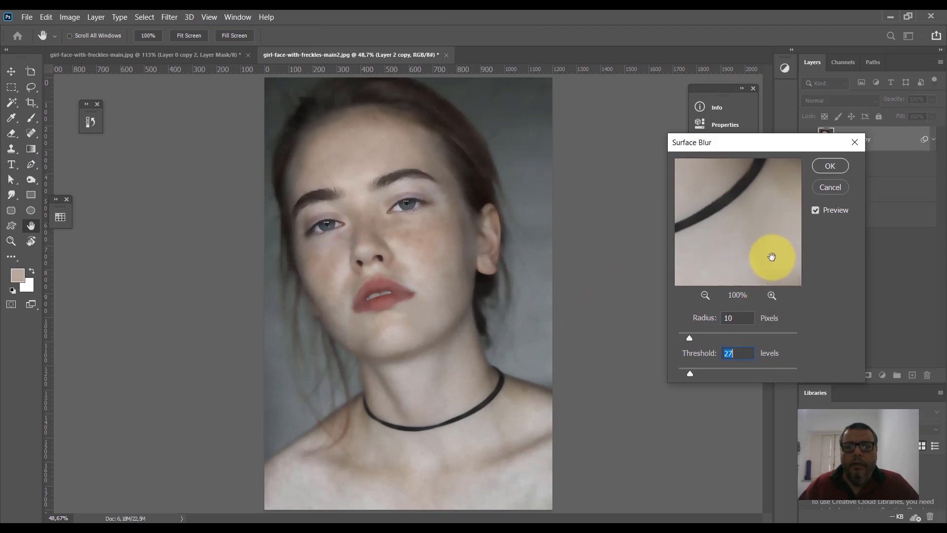
pyautogui.click(718, 334)
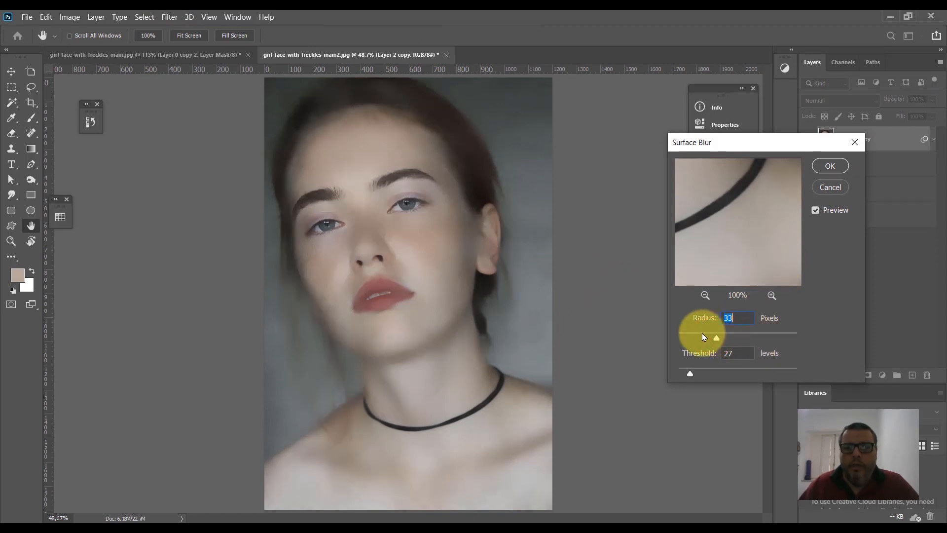
pyautogui.click(703, 333)
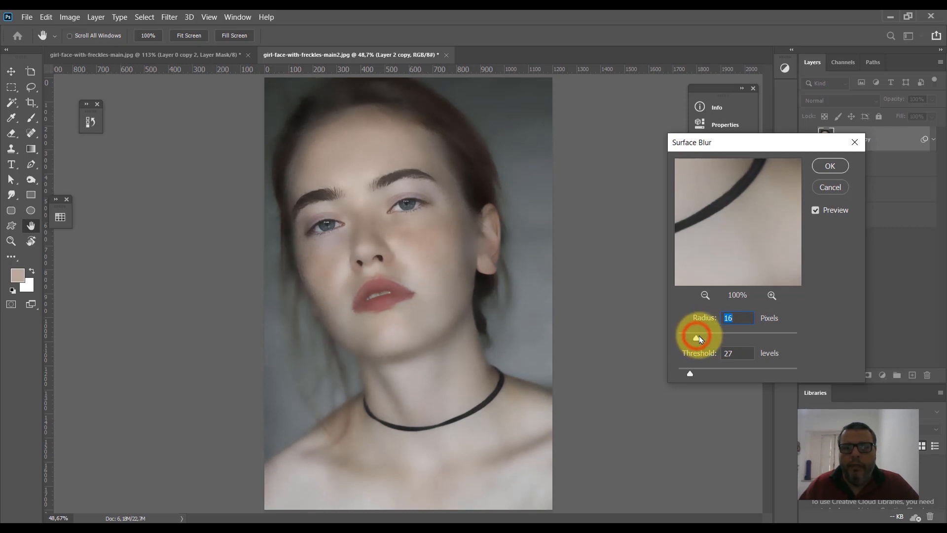
pyautogui.click(702, 334)
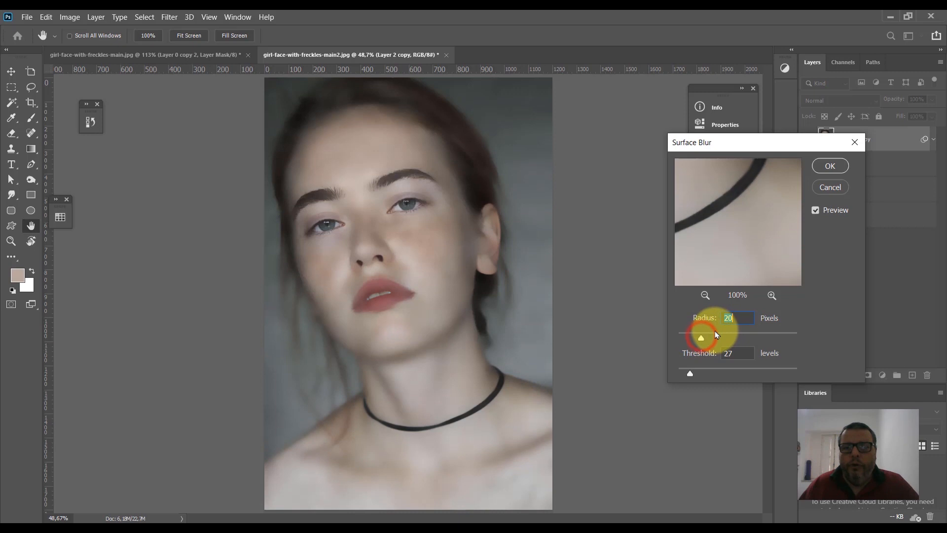
pyautogui.click(689, 370)
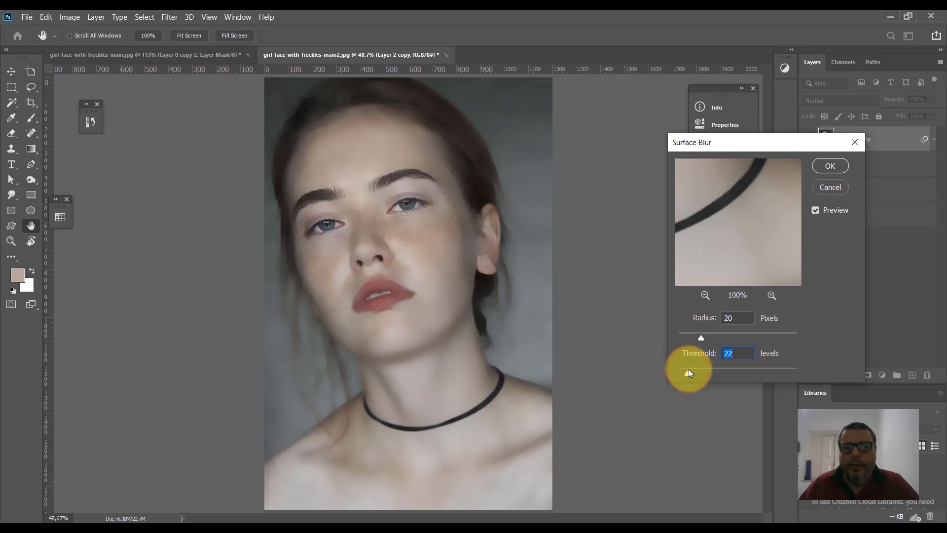
pyautogui.moveTo(691, 369); pyautogui.dragTo(694, 370)
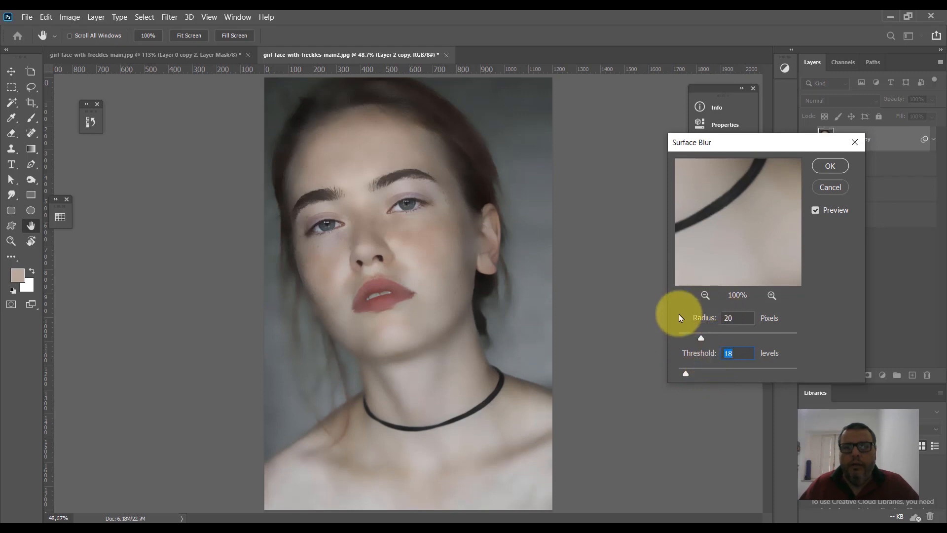
pyautogui.click(830, 166)
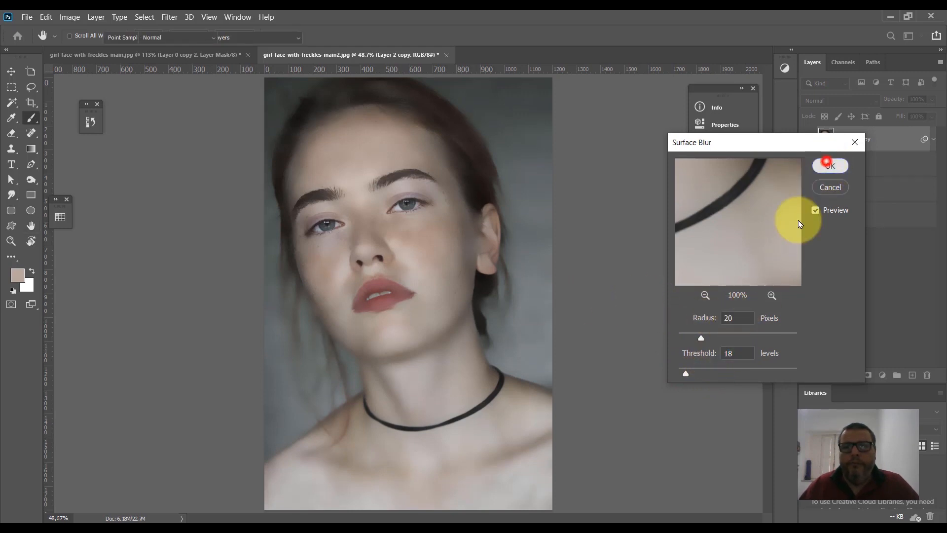
# Step: Hide Layer 2 copy and apply an Unsharp Mask smart filter to Layer 2 with a 200% amount and 4.3-pixel radius
pyautogui.click(807, 141)
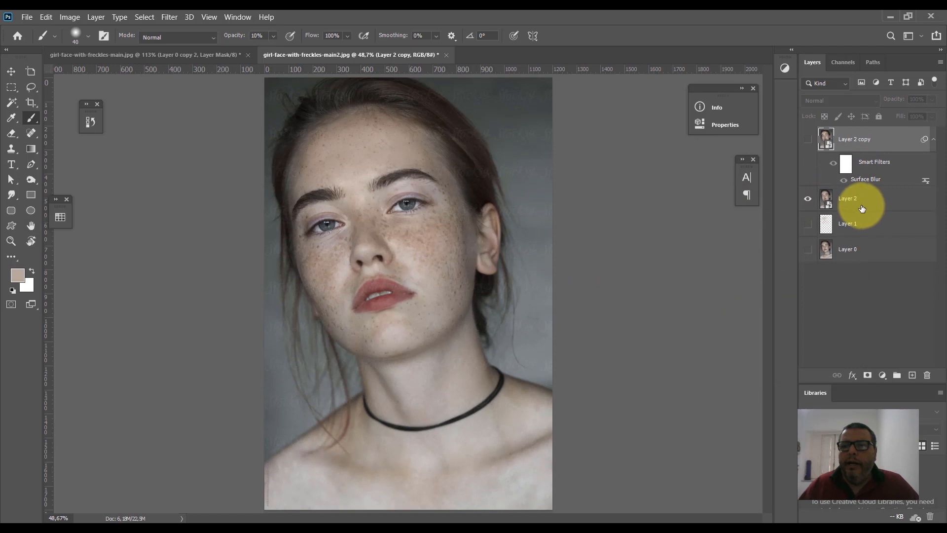
pyautogui.click(857, 201)
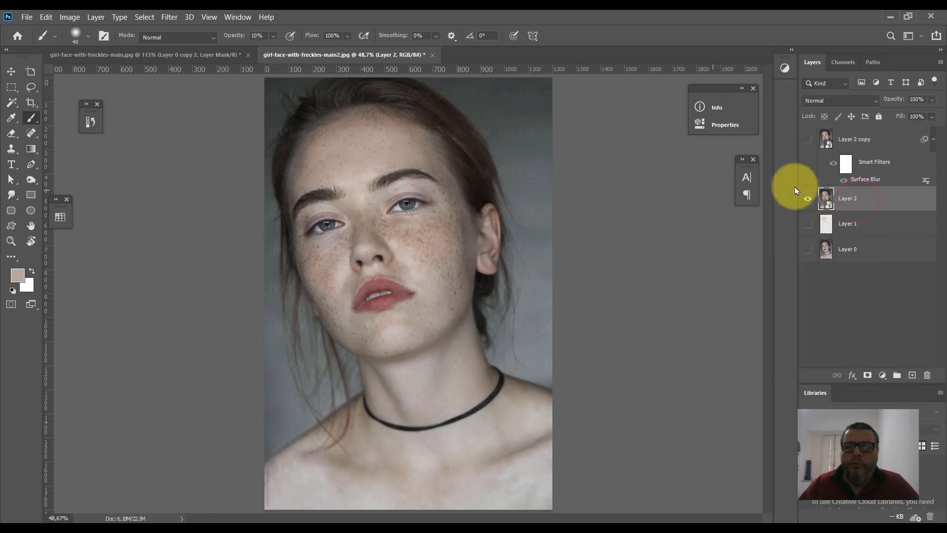
pyautogui.click(168, 18)
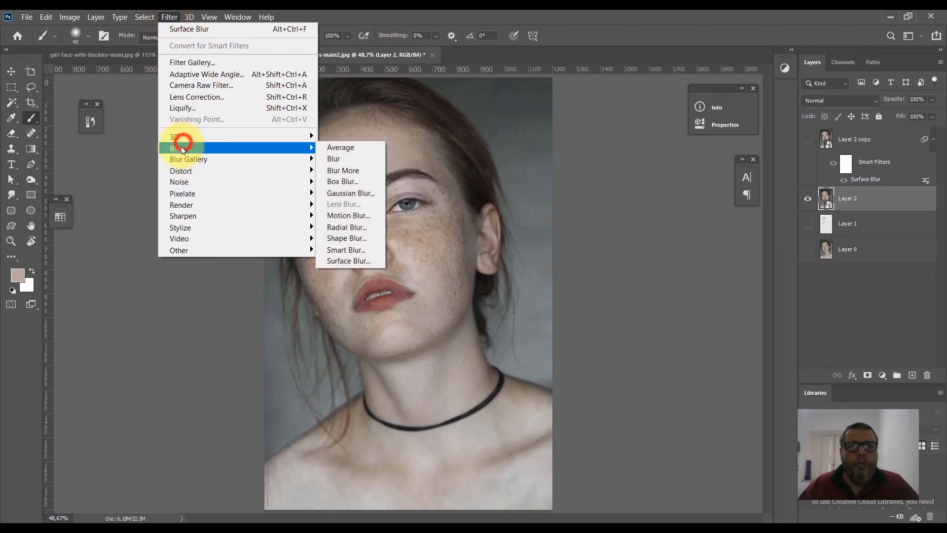
pyautogui.moveTo(189, 194)
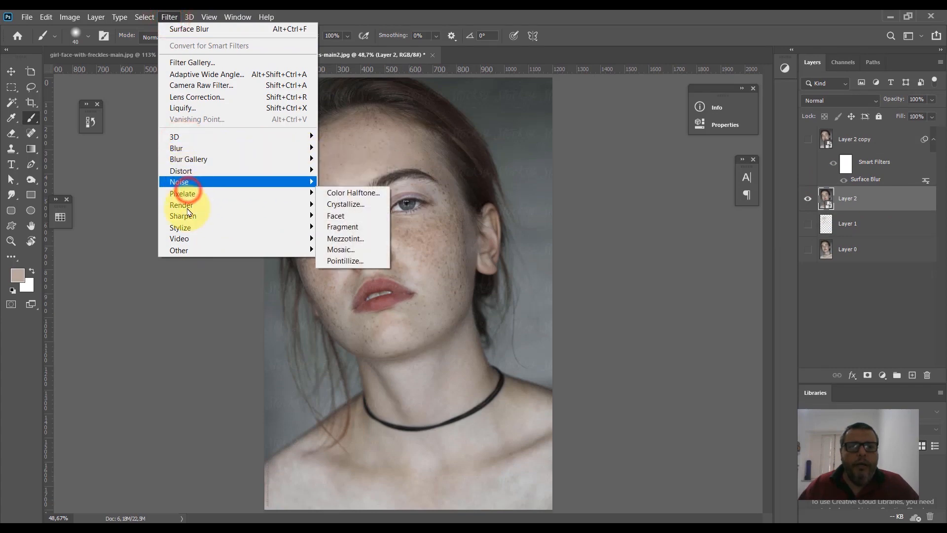
pyautogui.moveTo(296, 216)
pyautogui.click(365, 272)
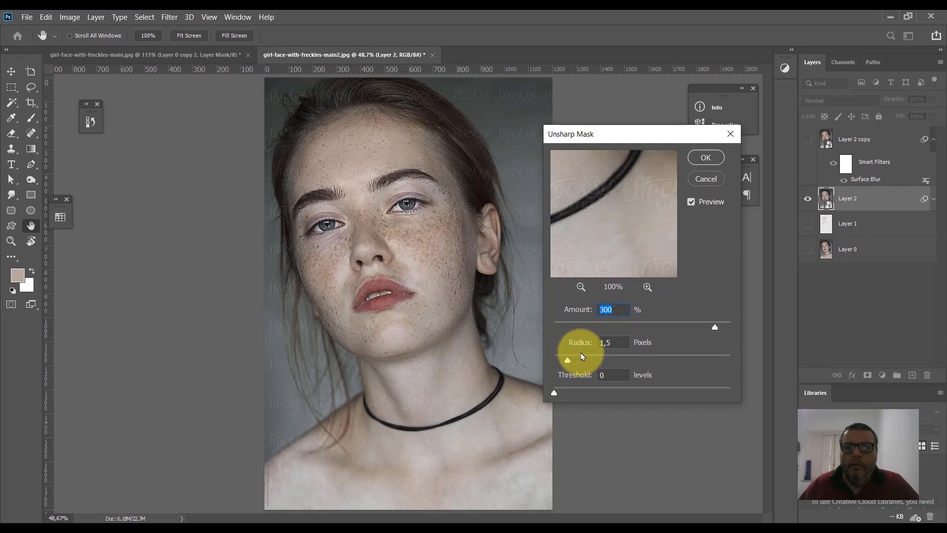
pyautogui.click(615, 343)
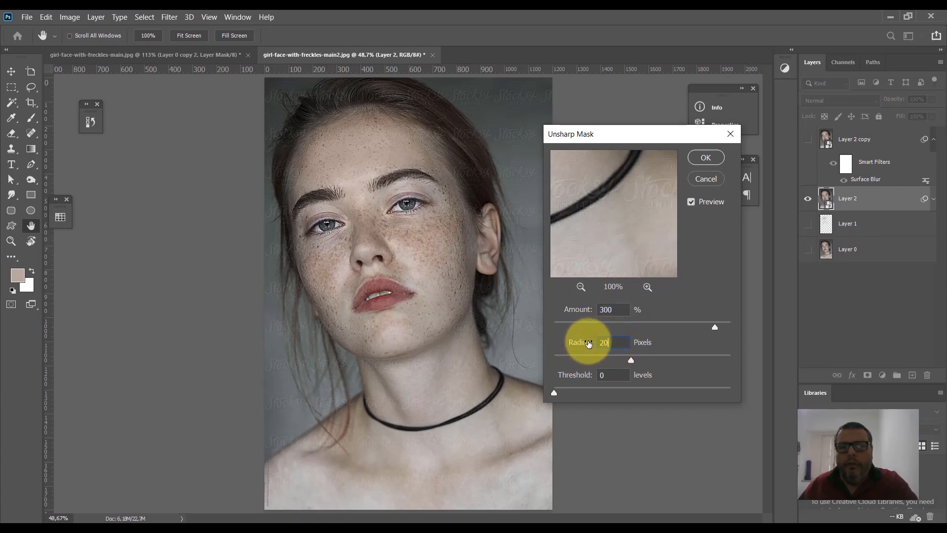
pyautogui.write('20')
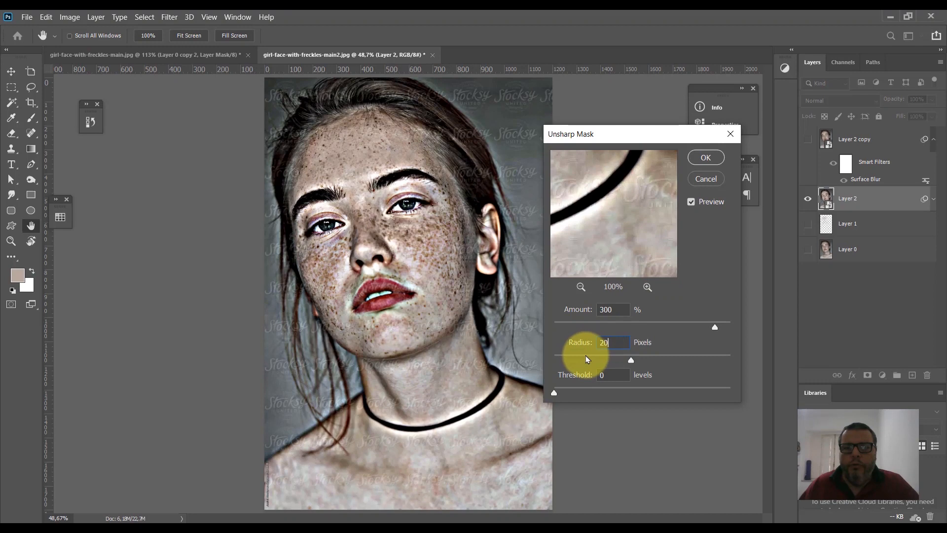
pyautogui.click(588, 355)
pyautogui.moveTo(578, 359); pyautogui.dragTo(601, 355)
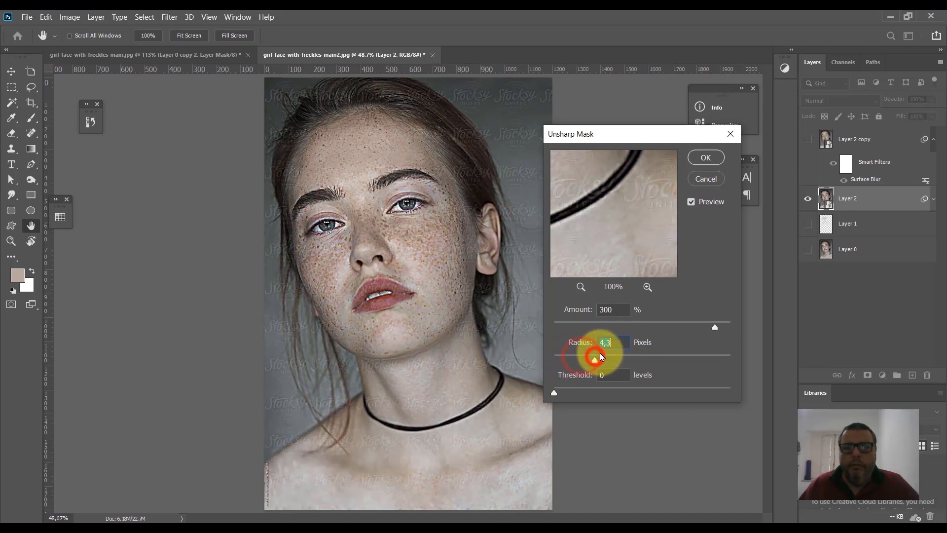
pyautogui.click(592, 326)
pyautogui.moveTo(606, 329); pyautogui.dragTo(711, 329)
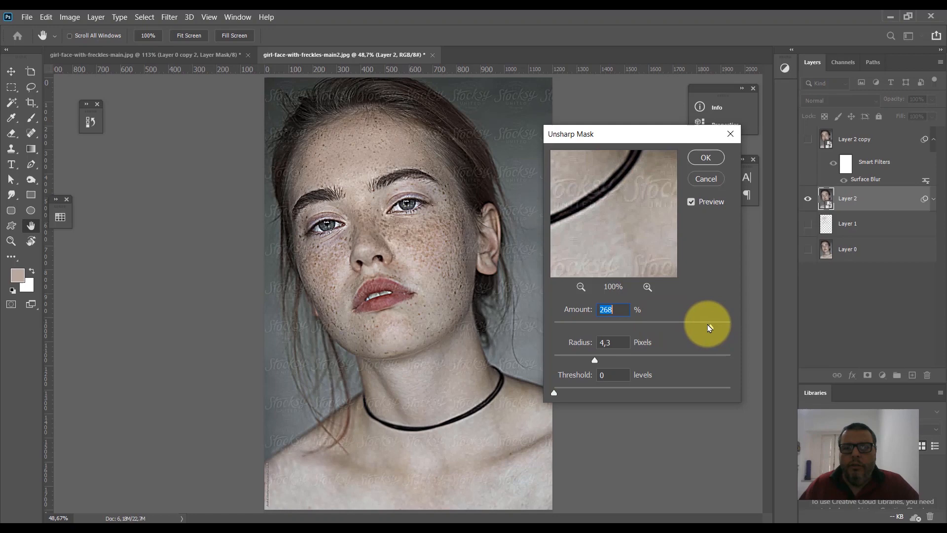
pyautogui.moveTo(705, 328); pyautogui.dragTo(698, 326)
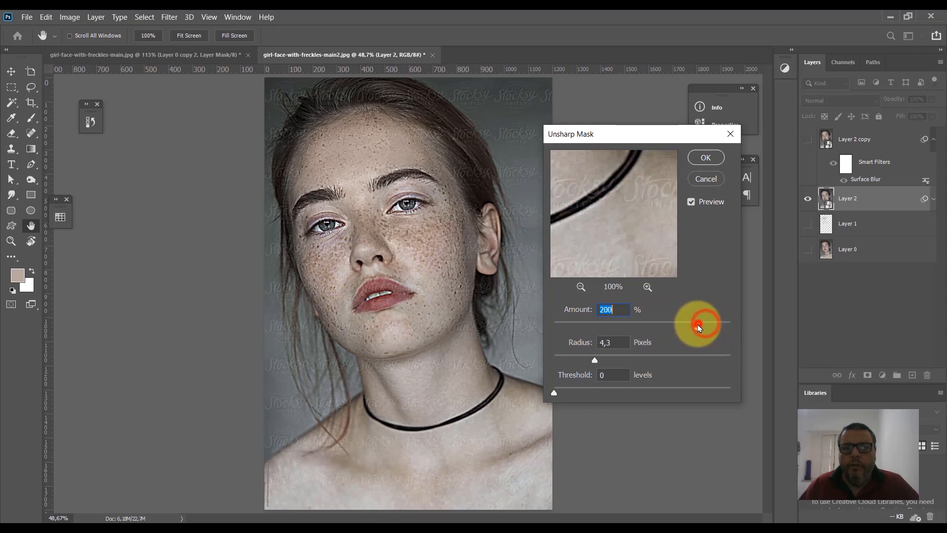
pyautogui.click(706, 158)
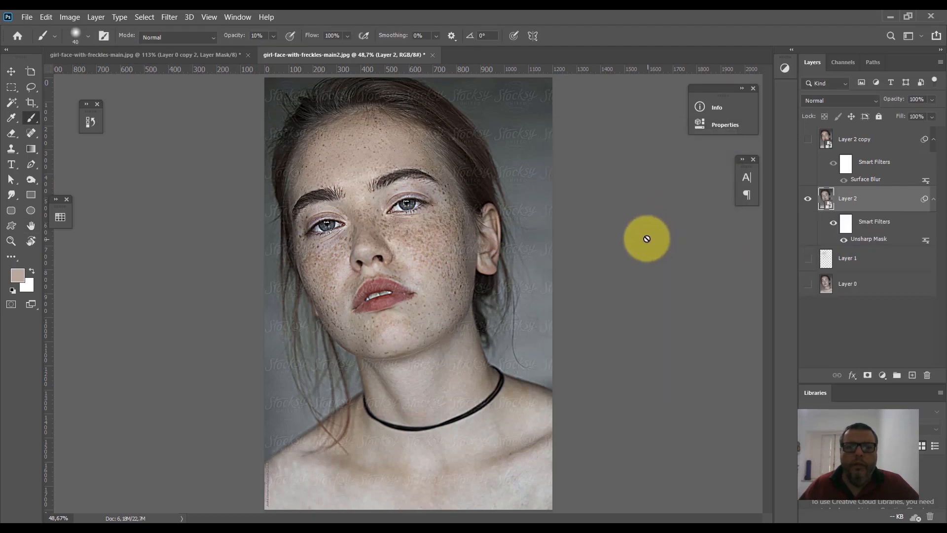
# Step: Show Layer 2 copy, add a layer mask to it, and ready the Brush tool with black as the foreground colour
pyautogui.click(808, 139)
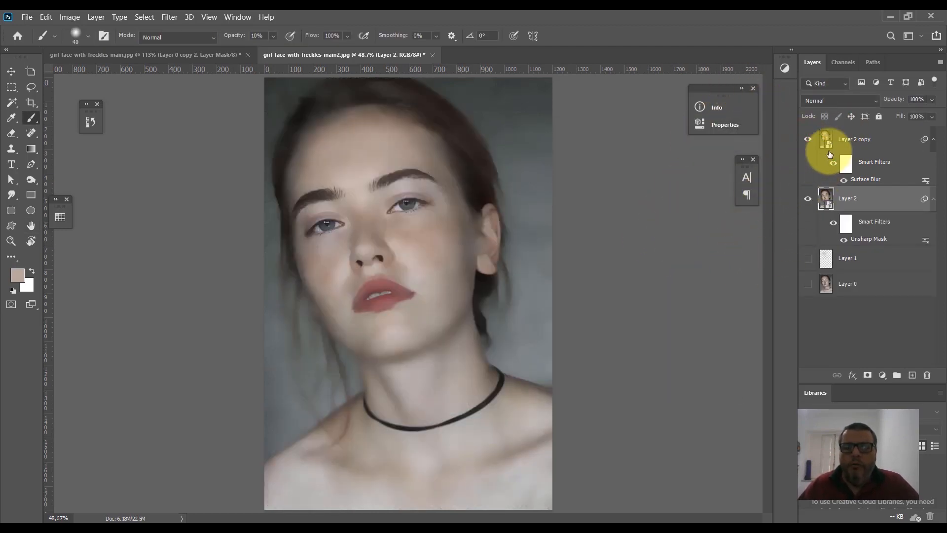
pyautogui.click(857, 144)
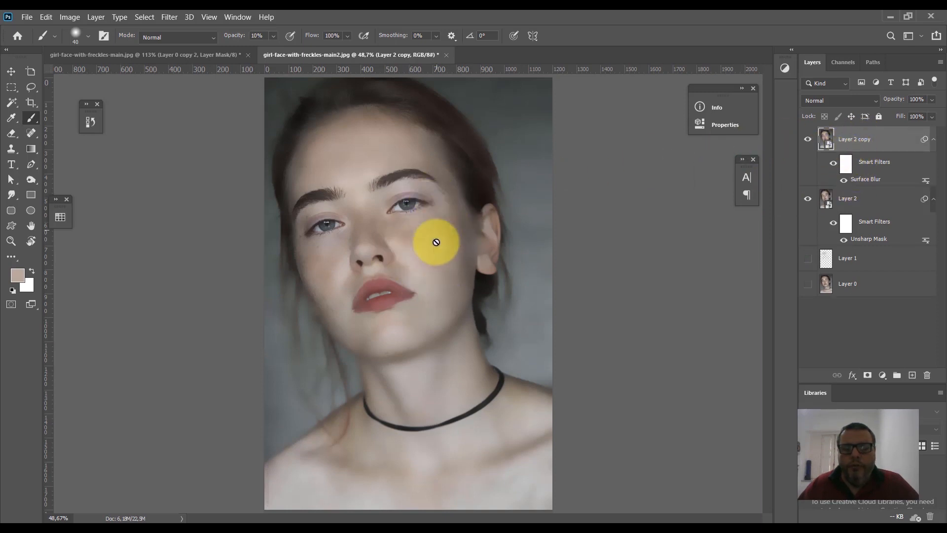
pyautogui.click(881, 142)
pyautogui.click(868, 375)
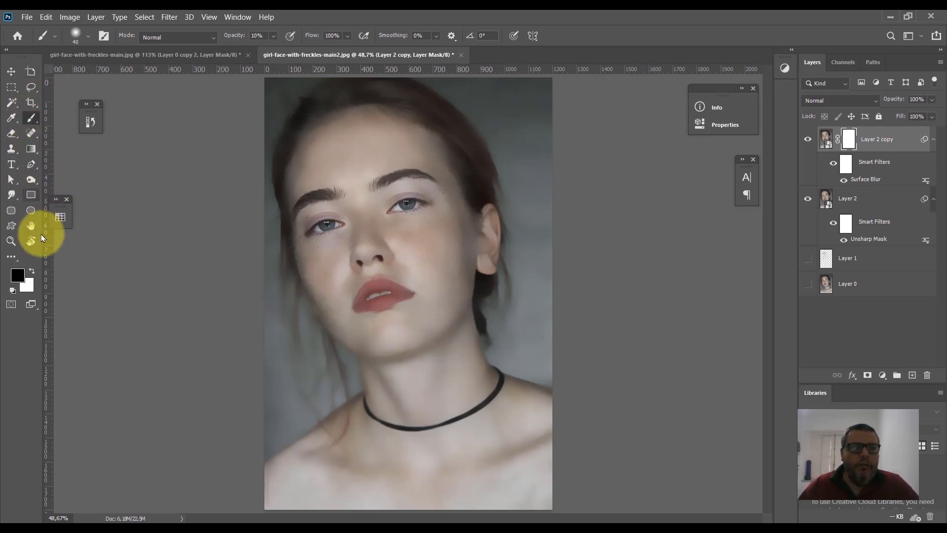
pyautogui.press('d')
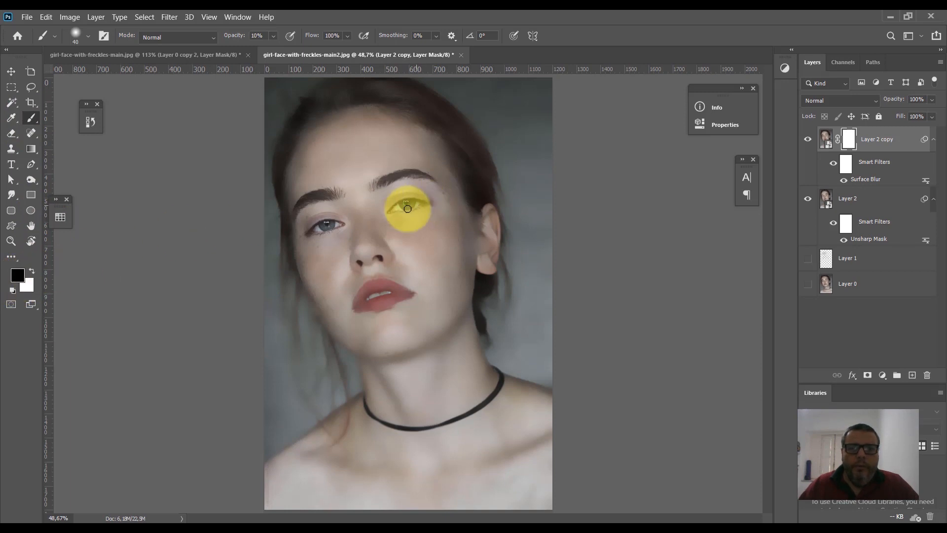
pyautogui.click(32, 114)
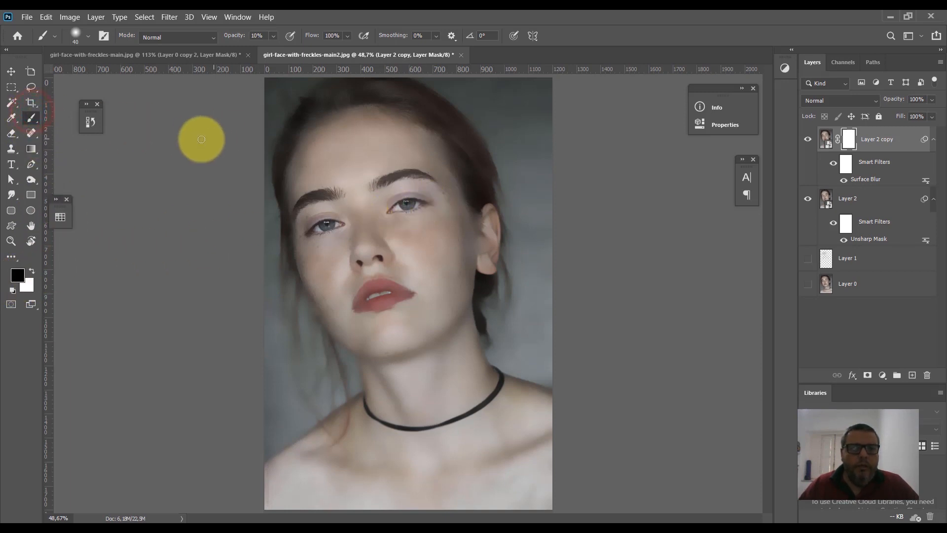
# Step: Try painting black over the face on Layer 2 copy's mask with a 300-pixel brush at 10% opacity, and revert the strokes
pyautogui.press(']')
pyautogui.press(']')
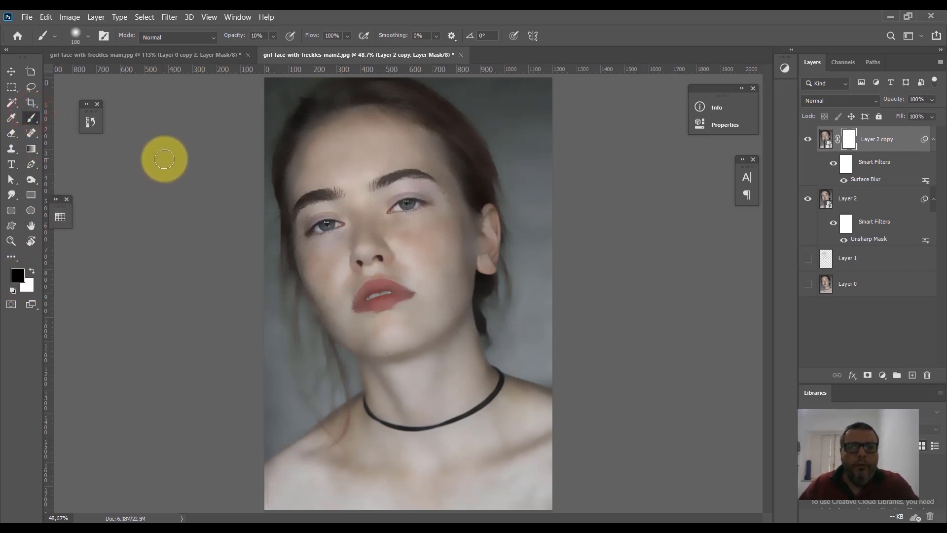
pyautogui.press(']')
pyautogui.press(']')
pyautogui.press(']')
pyautogui.press(']')
pyautogui.press(']')
pyautogui.press(']')
pyautogui.moveTo(332, 210); pyautogui.dragTo(492, 181)
pyautogui.moveTo(330, 253); pyautogui.dragTo(490, 221)
pyautogui.moveTo(340, 294)
pyautogui.mouseDown()
pyautogui.moveTo(492, 260)
pyautogui.moveTo(343, 323)
pyautogui.moveTo(487, 279)
pyautogui.mouseUp()
pyautogui.moveTo(449, 245); pyautogui.dragTo(385, 265)
pyautogui.moveTo(459, 237)
pyautogui.mouseDown()
pyautogui.moveTo(350, 264)
pyautogui.moveTo(411, 198)
pyautogui.mouseUp()
pyautogui.moveTo(438, 187); pyautogui.dragTo(313, 218)
pyautogui.moveTo(422, 148)
pyautogui.mouseDown()
pyautogui.moveTo(359, 144)
pyautogui.moveTo(339, 211)
pyautogui.mouseUp()
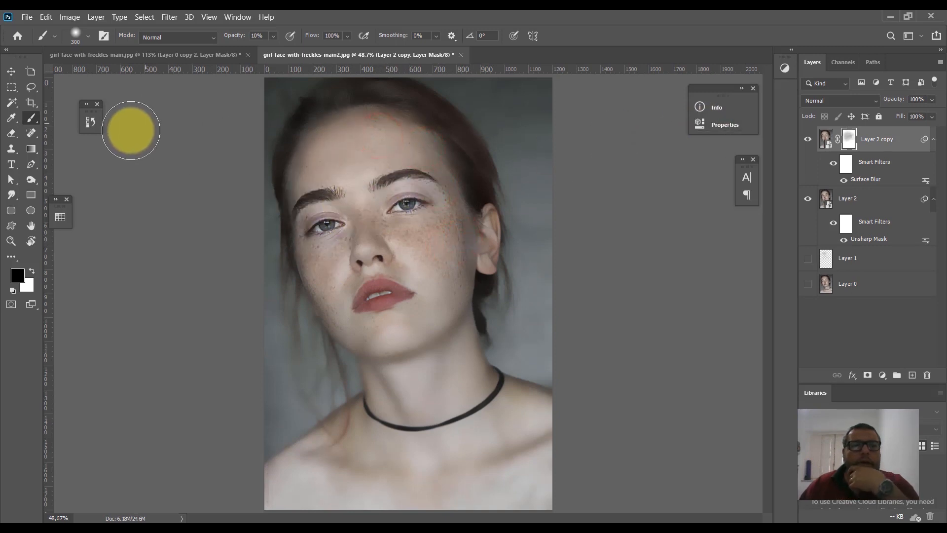
pyautogui.click(90, 122)
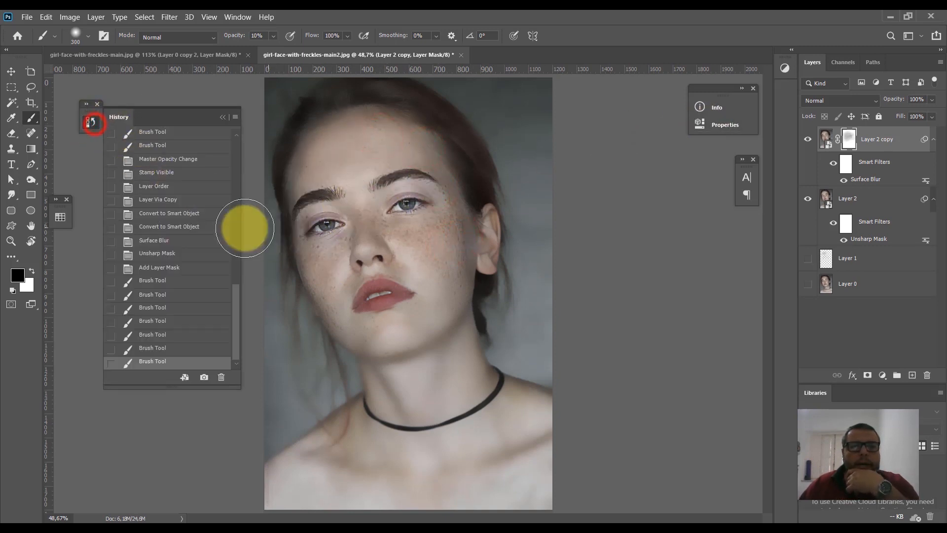
pyautogui.click(159, 268)
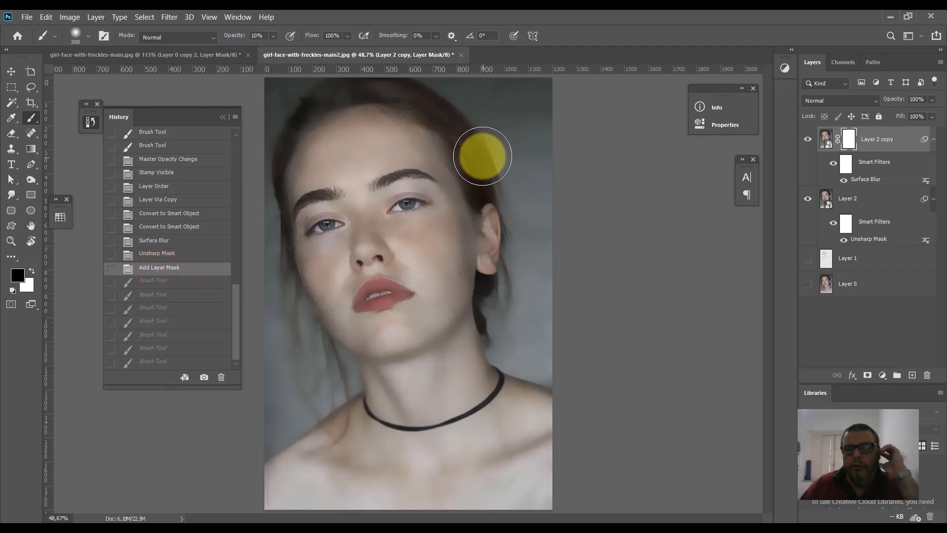
# Step: Paint black over the hair at the crown on Layer 2 copy's mask with a 150-pixel brush at 10% opacity
pyautogui.press('[')
pyautogui.press('[')
pyautogui.moveTo(473, 157)
pyautogui.mouseDown()
pyautogui.moveTo(483, 189)
pyautogui.moveTo(454, 128)
pyautogui.moveTo(503, 160)
pyautogui.mouseUp()
pyautogui.moveTo(496, 145); pyautogui.dragTo(462, 116)
pyautogui.moveTo(482, 129)
pyautogui.mouseDown()
pyautogui.moveTo(406, 87)
pyautogui.moveTo(368, 80)
pyautogui.mouseUp()
pyautogui.moveTo(442, 98); pyautogui.dragTo(395, 82)
pyautogui.moveTo(411, 88)
pyautogui.mouseDown()
pyautogui.moveTo(337, 82)
pyautogui.moveTo(295, 100)
pyautogui.mouseUp()
pyautogui.moveTo(336, 85)
pyautogui.mouseDown()
pyautogui.moveTo(275, 108)
pyautogui.moveTo(290, 109)
pyautogui.mouseUp()
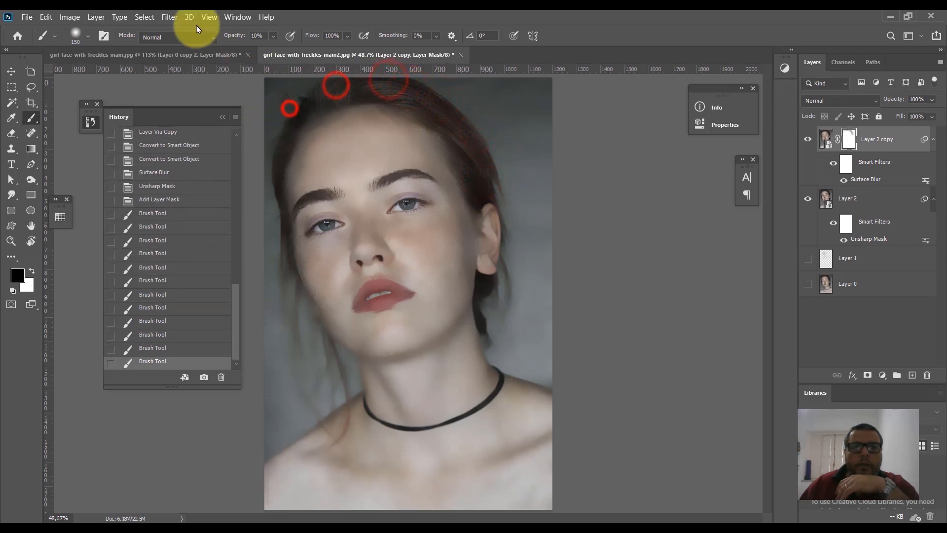
# Step: Set the brush opacity to 100% and mask the blur off the hair across the crown and down the image's left edge
pyautogui.moveTo(264, 34); pyautogui.dragTo(220, 51)
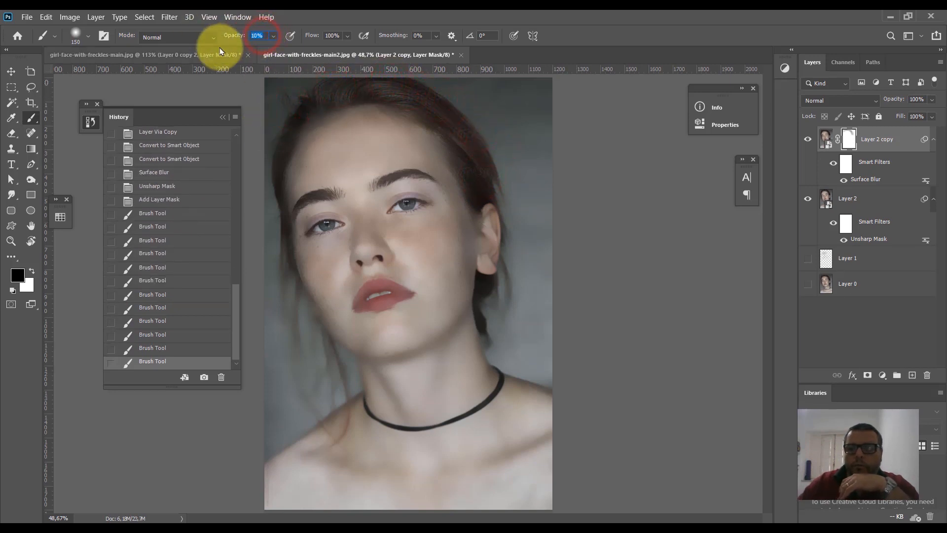
pyautogui.write('100')
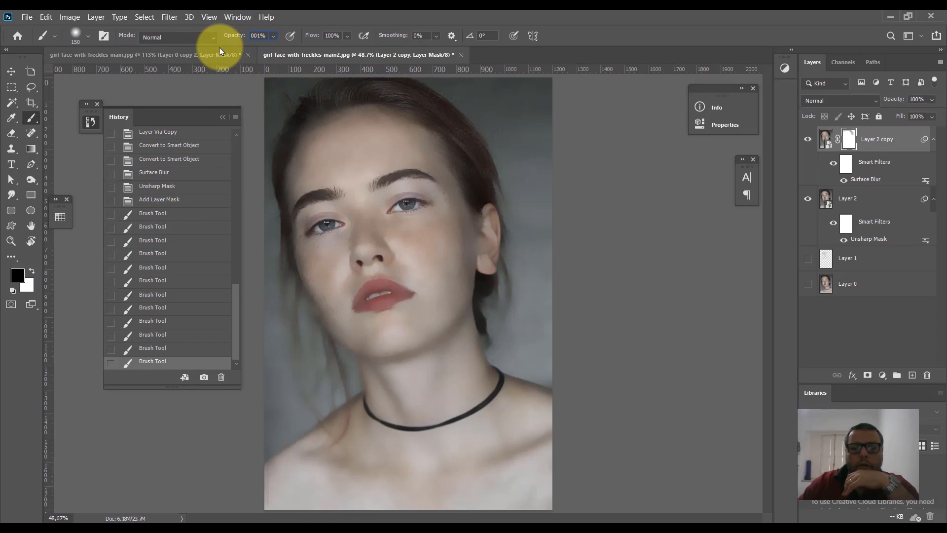
pyautogui.press('BackSpace')
pyautogui.press('BackSpace')
pyautogui.press('BackSpace')
pyautogui.press('BackSpace')
pyautogui.write('100')
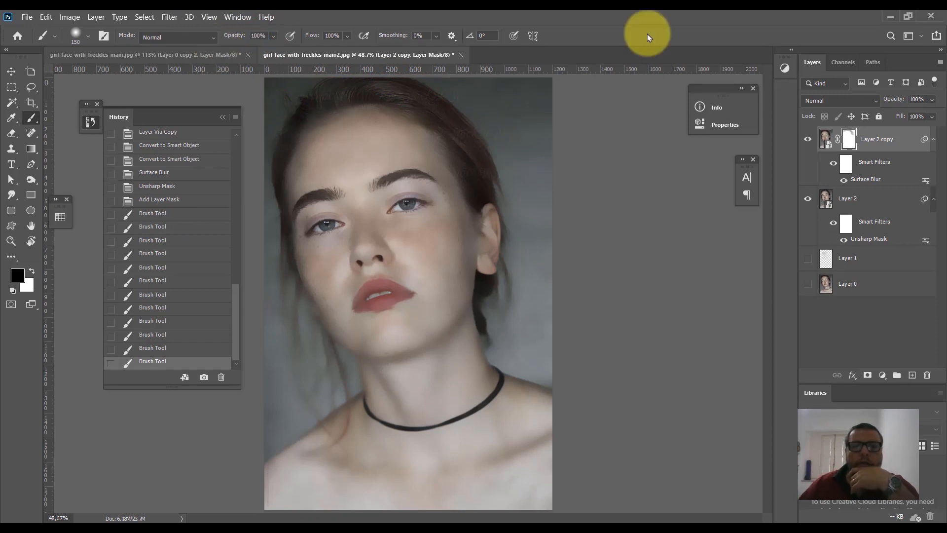
pyautogui.click(491, 168)
pyautogui.click(487, 172)
pyautogui.click(476, 146)
pyautogui.click(460, 123)
pyautogui.click(423, 98)
pyautogui.click(400, 87)
pyautogui.click(344, 84)
pyautogui.click(302, 97)
pyautogui.click(284, 114)
pyautogui.click(267, 153)
pyautogui.click(271, 137)
pyautogui.click(272, 153)
pyautogui.click(272, 205)
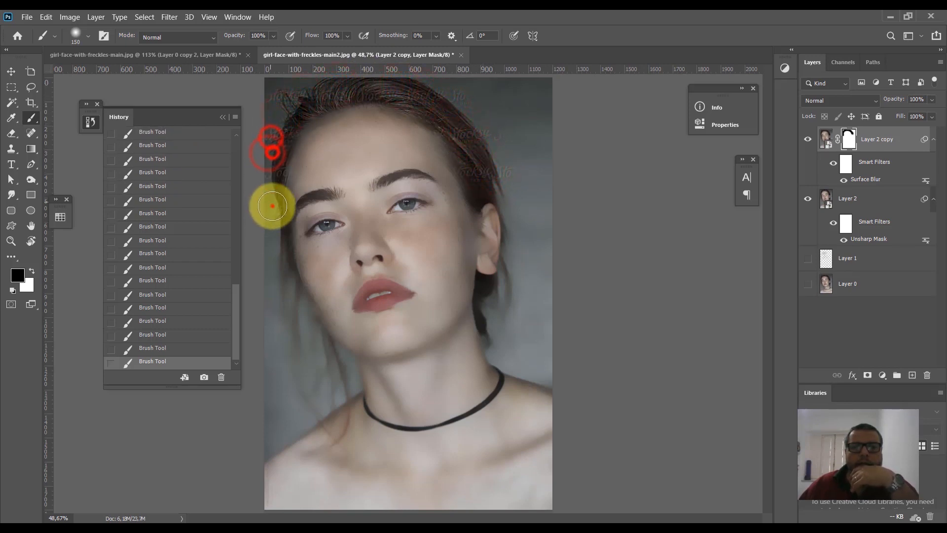
# Step: Mask the blur off the loose hair strands beside the left cheek and along the outer edges of both shoulders
pyautogui.click(279, 262)
pyautogui.moveTo(283, 296); pyautogui.dragTo(290, 327)
pyautogui.moveTo(289, 316); pyautogui.dragTo(300, 381)
pyautogui.moveTo(279, 334)
pyautogui.mouseDown()
pyautogui.moveTo(290, 365)
pyautogui.moveTo(318, 374)
pyautogui.mouseUp()
pyautogui.moveTo(313, 348)
pyautogui.mouseDown()
pyautogui.moveTo(328, 372)
pyautogui.moveTo(329, 362)
pyautogui.moveTo(340, 383)
pyautogui.mouseUp()
pyautogui.moveTo(337, 377); pyautogui.dragTo(329, 404)
pyautogui.moveTo(343, 393); pyautogui.dragTo(321, 416)
pyautogui.moveTo(312, 419)
pyautogui.mouseDown()
pyautogui.moveTo(251, 450)
pyautogui.moveTo(274, 449)
pyautogui.mouseUp()
pyautogui.moveTo(271, 454); pyautogui.dragTo(243, 496)
pyautogui.moveTo(490, 340)
pyautogui.mouseDown()
pyautogui.moveTo(503, 359)
pyautogui.moveTo(561, 383)
pyautogui.mouseUp()
pyautogui.moveTo(542, 372); pyautogui.dragTo(560, 384)
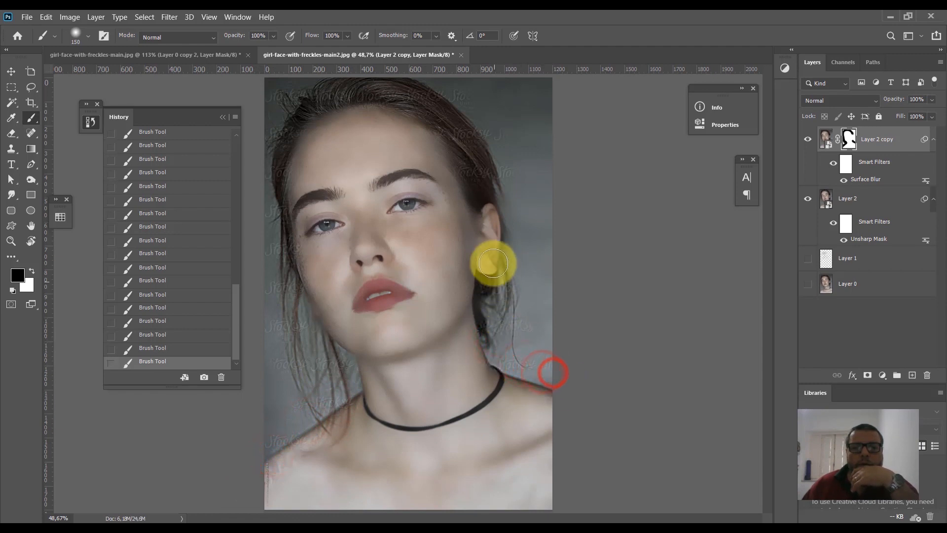
# Step: Mask the blur off the ear and go over the hairline and the left-hand hair strands once more
pyautogui.moveTo(497, 194); pyautogui.dragTo(510, 235)
pyautogui.moveTo(486, 200)
pyautogui.mouseDown()
pyautogui.moveTo(459, 125)
pyautogui.moveTo(467, 137)
pyautogui.moveTo(433, 105)
pyautogui.moveTo(377, 88)
pyautogui.moveTo(321, 104)
pyautogui.moveTo(335, 92)
pyautogui.moveTo(286, 124)
pyautogui.mouseUp()
pyautogui.moveTo(288, 122)
pyautogui.mouseDown()
pyautogui.moveTo(258, 165)
pyautogui.moveTo(257, 216)
pyautogui.moveTo(287, 378)
pyautogui.mouseUp()
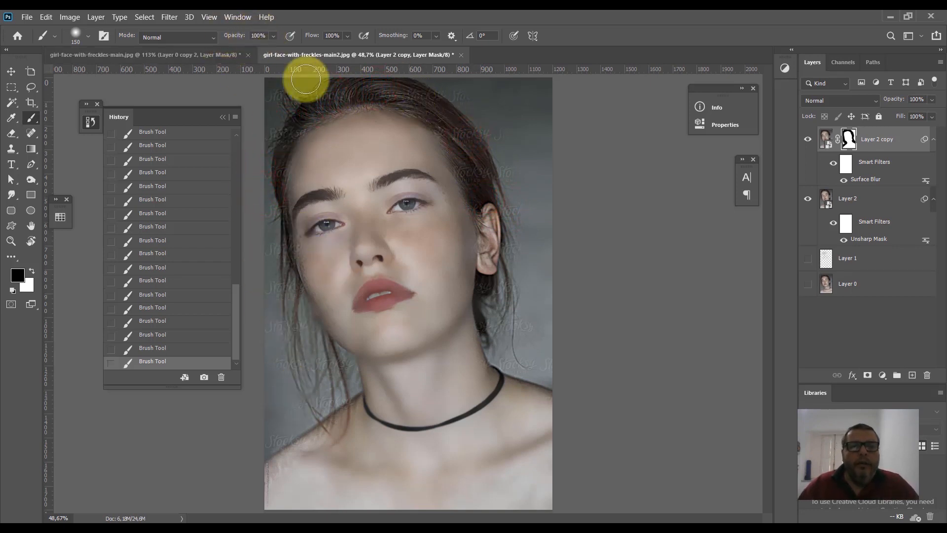
pyautogui.click(335, 87)
# Step: Set the brush to 20% opacity and 40 pixels for close-up mask work on the right-hand eye
pyautogui.click(267, 35)
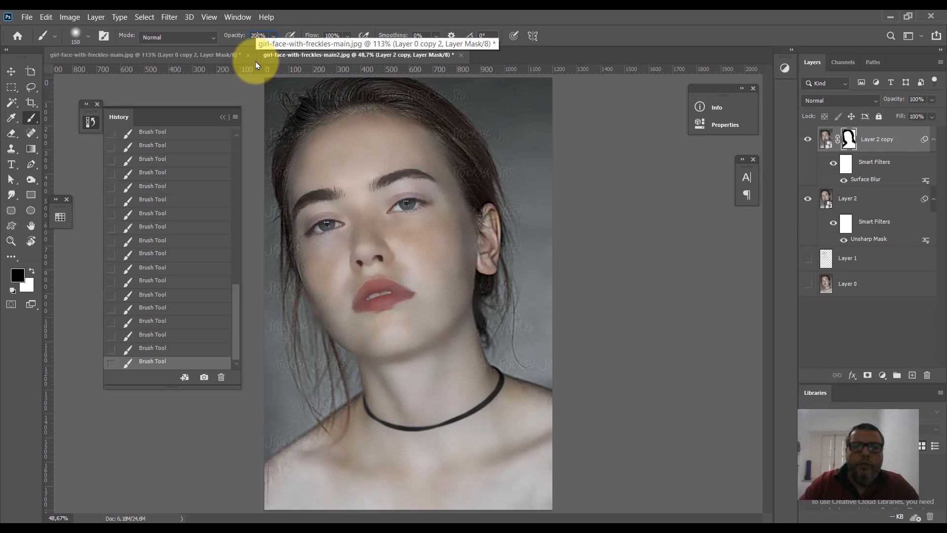
pyautogui.write('20')
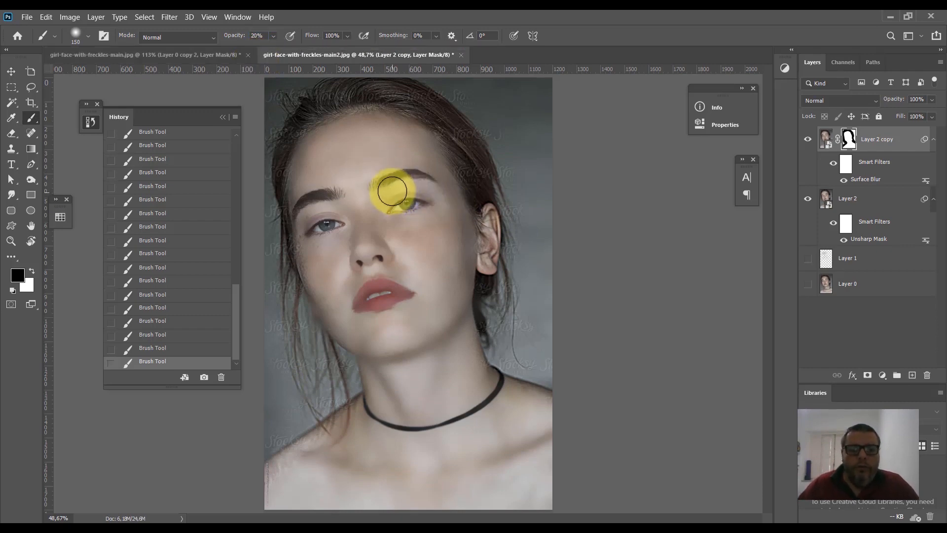
pyautogui.moveTo(370, 190)
pyautogui.mouseDown()
pyautogui.moveTo(433, 192)
pyautogui.moveTo(408, 201)
pyautogui.mouseUp()
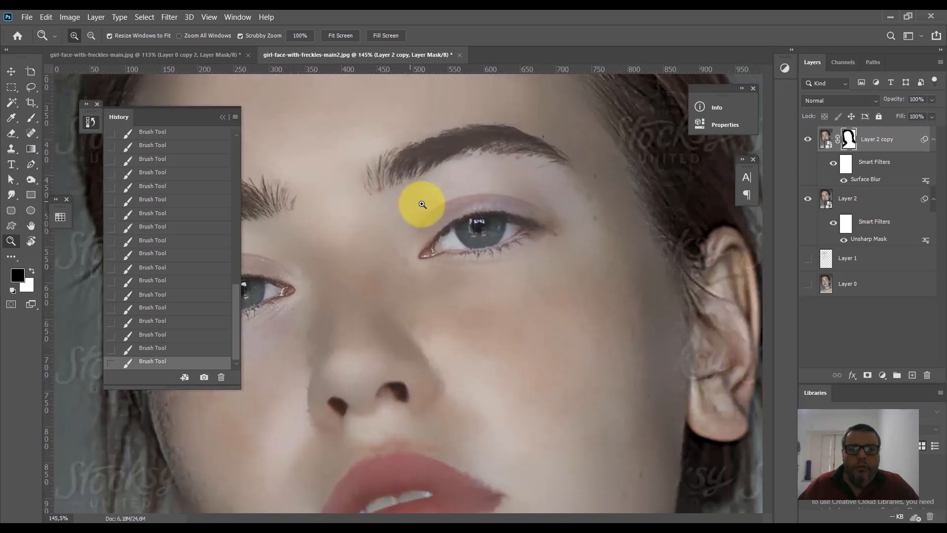
pyautogui.moveTo(463, 240); pyautogui.dragTo(472, 217)
pyautogui.press('[')
pyautogui.press('[')
pyautogui.press('[')
pyautogui.press('[')
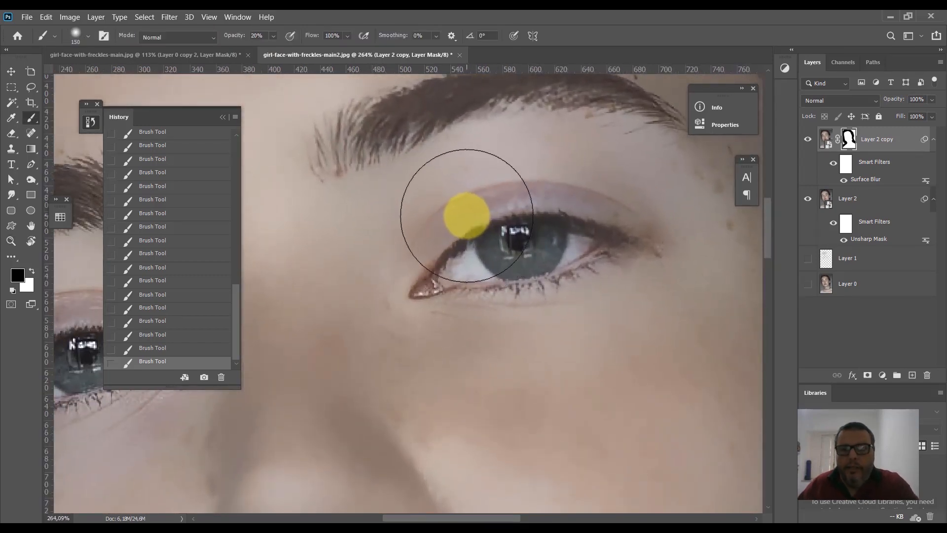
pyautogui.press('[')
pyautogui.press('[')
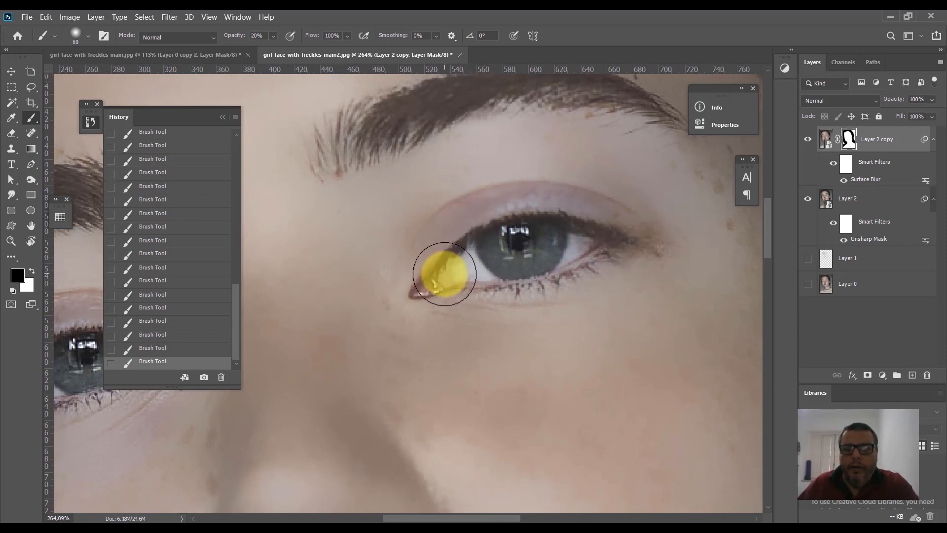
pyautogui.press('[')
# Step: Paint black on the mask over the iris, eyelids, lashes and corners of the right-hand eye to restore its sharpness
pyautogui.click(431, 283)
pyautogui.click(478, 248)
pyautogui.click(514, 233)
pyautogui.click(552, 234)
pyautogui.click(609, 240)
pyautogui.click(450, 272)
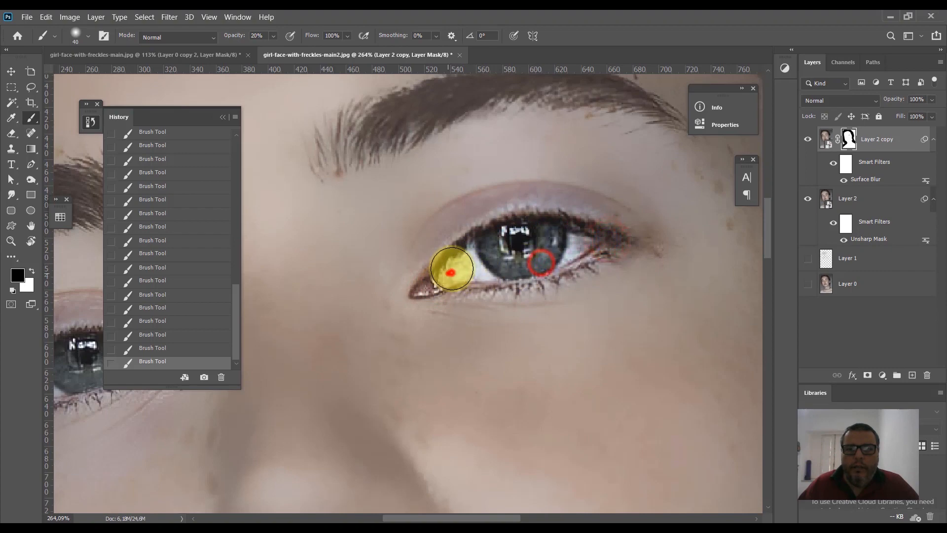
pyautogui.click(490, 206)
pyautogui.click(546, 210)
pyautogui.click(615, 223)
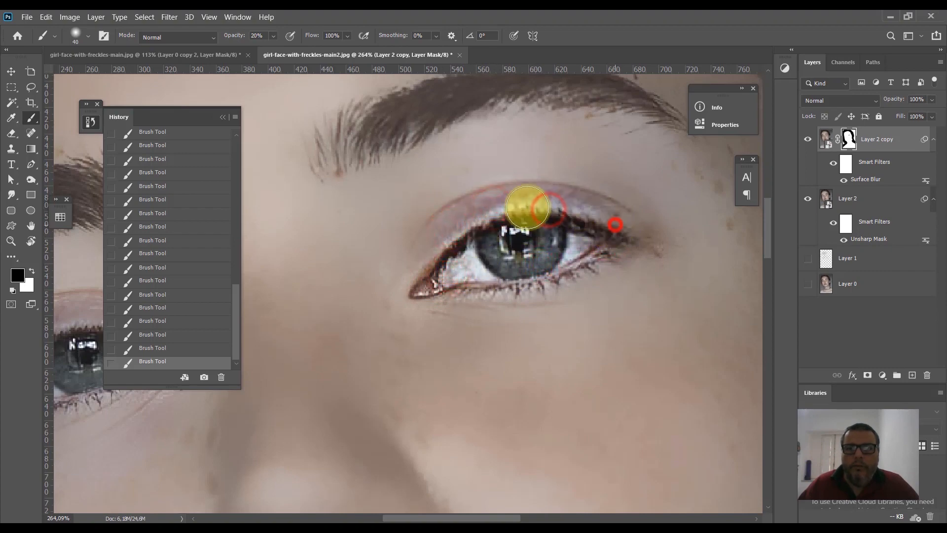
pyautogui.moveTo(442, 240); pyautogui.dragTo(427, 271)
pyautogui.moveTo(449, 239)
pyautogui.mouseDown()
pyautogui.moveTo(480, 296)
pyautogui.moveTo(443, 298)
pyautogui.mouseUp()
pyautogui.moveTo(521, 290); pyautogui.dragTo(616, 239)
pyautogui.moveTo(622, 238); pyautogui.dragTo(613, 209)
# Step: Paint along the right-hand eyebrow on the mask to bring back its sharp hair detail
pyautogui.moveTo(662, 110)
pyautogui.mouseDown()
pyautogui.moveTo(464, 91)
pyautogui.moveTo(380, 130)
pyautogui.mouseUp()
pyautogui.moveTo(464, 90); pyautogui.dragTo(345, 135)
pyautogui.moveTo(446, 90)
pyautogui.mouseDown()
pyautogui.moveTo(408, 128)
pyautogui.moveTo(350, 148)
pyautogui.mouseUp()
pyautogui.moveTo(322, 155)
pyautogui.mouseDown()
pyautogui.moveTo(408, 117)
pyautogui.moveTo(562, 98)
pyautogui.moveTo(632, 112)
pyautogui.mouseUp()
pyautogui.moveTo(634, 114)
pyautogui.mouseDown()
pyautogui.moveTo(670, 117)
pyautogui.moveTo(370, 148)
pyautogui.mouseUp()
pyautogui.moveTo(362, 152); pyautogui.dragTo(732, 142)
# Step: Paint over the left-hand eye and eyebrow on the mask to restore their sharp detail
pyautogui.moveTo(520, 179)
pyautogui.mouseDown()
pyautogui.moveTo(473, 179)
pyautogui.moveTo(481, 203)
pyautogui.mouseUp()
pyautogui.moveTo(522, 182); pyautogui.dragTo(486, 185)
pyautogui.moveTo(529, 176); pyautogui.dragTo(341, 224)
pyautogui.moveTo(417, 172); pyautogui.dragTo(276, 266)
pyautogui.moveTo(334, 215); pyautogui.dragTo(277, 334)
pyautogui.moveTo(334, 256)
pyautogui.mouseDown()
pyautogui.moveTo(396, 131)
pyautogui.moveTo(392, 86)
pyautogui.mouseUp()
pyautogui.moveTo(412, 236); pyautogui.dragTo(435, 190)
pyautogui.moveTo(439, 179)
pyautogui.mouseDown()
pyautogui.moveTo(497, 159)
pyautogui.moveTo(491, 147)
pyautogui.mouseUp()
pyautogui.moveTo(494, 142)
pyautogui.mouseDown()
pyautogui.moveTo(598, 172)
pyautogui.moveTo(416, 217)
pyautogui.mouseUp()
pyautogui.moveTo(474, 201)
pyautogui.mouseDown()
pyautogui.moveTo(485, 162)
pyautogui.moveTo(407, 218)
pyautogui.moveTo(296, 148)
pyautogui.mouseUp()
pyautogui.moveTo(407, 214)
pyautogui.mouseDown()
pyautogui.moveTo(409, 202)
pyautogui.moveTo(538, 107)
pyautogui.mouseUp()
# Step: Paint over both nostrils on the mask to bring back their definition
pyautogui.moveTo(474, 158); pyautogui.dragTo(495, 214)
pyautogui.moveTo(503, 163); pyautogui.dragTo(533, 174)
pyautogui.moveTo(419, 190); pyautogui.dragTo(420, 208)
pyautogui.moveTo(391, 182)
pyautogui.mouseDown()
pyautogui.moveTo(402, 230)
pyautogui.moveTo(416, 194)
pyautogui.mouseUp()
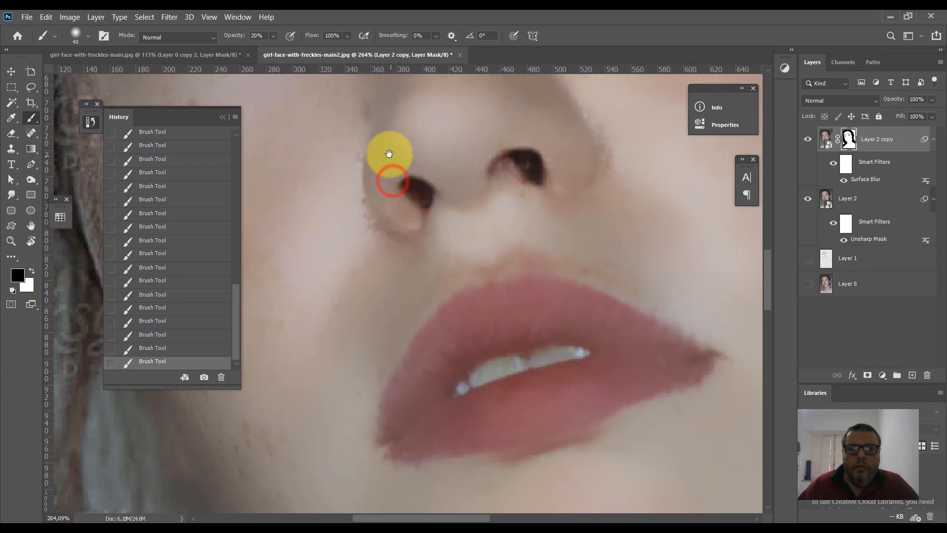
# Step: Paint over the lips and mouth on the mask at 20% opacity to restore their sharp texture
pyautogui.moveTo(392, 162); pyautogui.dragTo(396, 231)
pyautogui.moveTo(380, 188); pyautogui.dragTo(415, 296)
pyautogui.moveTo(549, 146); pyautogui.dragTo(571, 256)
pyautogui.moveTo(553, 281)
pyautogui.mouseDown()
pyautogui.moveTo(548, 192)
pyautogui.moveTo(523, 111)
pyautogui.mouseUp()
pyautogui.moveTo(496, 222); pyautogui.dragTo(484, 184)
pyautogui.moveTo(502, 185); pyautogui.dragTo(466, 192)
pyautogui.moveTo(452, 180); pyautogui.dragTo(405, 222)
pyautogui.moveTo(409, 212)
pyautogui.mouseDown()
pyautogui.moveTo(363, 279)
pyautogui.moveTo(466, 260)
pyautogui.mouseUp()
pyautogui.moveTo(422, 250); pyautogui.dragTo(510, 196)
pyautogui.moveTo(457, 218)
pyautogui.mouseDown()
pyautogui.moveTo(473, 256)
pyautogui.moveTo(418, 273)
pyautogui.mouseUp()
pyautogui.moveTo(454, 267)
pyautogui.mouseDown()
pyautogui.moveTo(436, 281)
pyautogui.moveTo(505, 262)
pyautogui.mouseUp()
pyautogui.moveTo(484, 276)
pyautogui.mouseDown()
pyautogui.moveTo(526, 260)
pyautogui.moveTo(535, 285)
pyautogui.moveTo(488, 298)
pyautogui.mouseUp()
pyautogui.moveTo(595, 226)
pyautogui.mouseDown()
pyautogui.moveTo(649, 220)
pyautogui.moveTo(586, 226)
pyautogui.mouseUp()
pyautogui.moveTo(585, 226)
pyautogui.mouseDown()
pyautogui.moveTo(592, 199)
pyautogui.moveTo(634, 202)
pyautogui.moveTo(612, 211)
pyautogui.mouseUp()
pyautogui.moveTo(604, 192)
pyautogui.mouseDown()
pyautogui.moveTo(480, 152)
pyautogui.moveTo(408, 215)
pyautogui.moveTo(366, 281)
pyautogui.moveTo(417, 256)
pyautogui.mouseUp()
# Step: Paint over the left-hand shoulder, collarbone and upper chest on the mask with a 175-pixel brush at 20% opacity
pyautogui.hotkey('ctrl', '0')
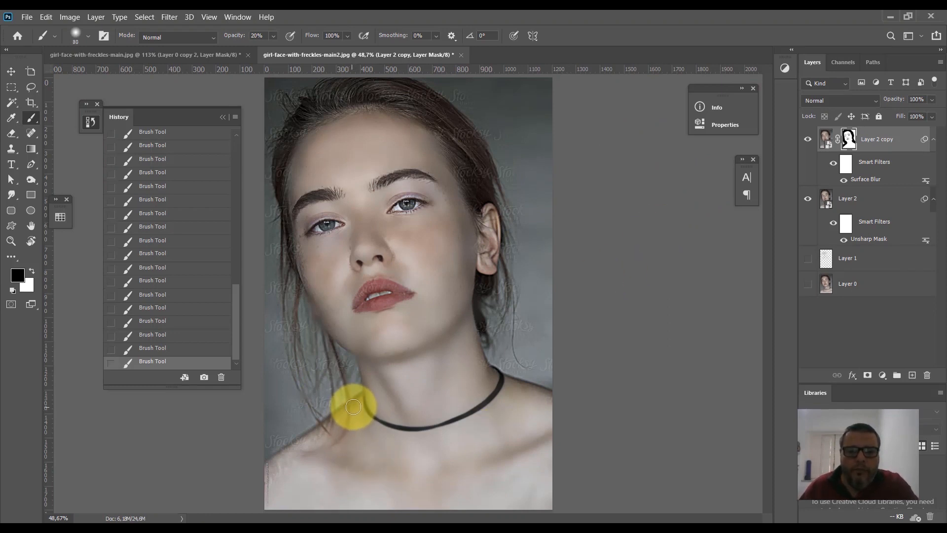
pyautogui.press(']')
pyautogui.moveTo(342, 414)
pyautogui.mouseDown()
pyautogui.moveTo(294, 457)
pyautogui.moveTo(312, 430)
pyautogui.moveTo(303, 444)
pyautogui.mouseUp()
pyautogui.moveTo(313, 455)
pyautogui.mouseDown()
pyautogui.moveTo(410, 463)
pyautogui.moveTo(367, 459)
pyautogui.mouseUp()
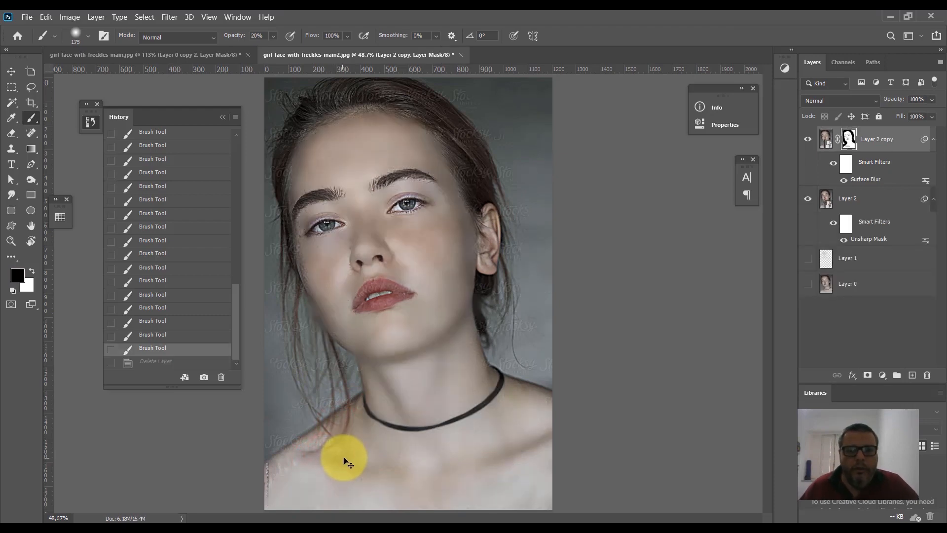
pyautogui.moveTo(343, 453)
pyautogui.mouseDown()
pyautogui.moveTo(354, 439)
pyautogui.moveTo(417, 465)
pyautogui.moveTo(381, 460)
pyautogui.mouseUp()
pyautogui.moveTo(378, 461)
pyautogui.mouseDown()
pyautogui.moveTo(527, 439)
pyautogui.moveTo(429, 469)
pyautogui.mouseUp()
pyautogui.moveTo(516, 438)
pyautogui.mouseDown()
pyautogui.moveTo(540, 448)
pyautogui.moveTo(524, 439)
pyautogui.mouseUp()
# Step: Paint over the right-hand shoulder, neck and choker on the mask, and touch up the left-hand shoulder
pyautogui.moveTo(555, 417); pyautogui.dragTo(474, 384)
pyautogui.moveTo(518, 386); pyautogui.dragTo(487, 369)
pyautogui.moveTo(552, 387)
pyautogui.mouseDown()
pyautogui.moveTo(480, 328)
pyautogui.moveTo(471, 383)
pyautogui.mouseUp()
pyautogui.moveTo(472, 359)
pyautogui.mouseDown()
pyautogui.moveTo(413, 383)
pyautogui.moveTo(412, 372)
pyautogui.mouseUp()
pyautogui.moveTo(448, 359)
pyautogui.mouseDown()
pyautogui.moveTo(399, 385)
pyautogui.moveTo(445, 416)
pyautogui.mouseUp()
pyautogui.moveTo(440, 416)
pyautogui.mouseDown()
pyautogui.moveTo(411, 423)
pyautogui.moveTo(369, 414)
pyautogui.mouseUp()
pyautogui.moveTo(353, 427); pyautogui.dragTo(321, 444)
pyautogui.moveTo(324, 429)
pyautogui.mouseDown()
pyautogui.moveTo(296, 434)
pyautogui.moveTo(308, 444)
pyautogui.mouseUp()
pyautogui.moveTo(321, 419); pyautogui.dragTo(340, 429)
# Step: Try painting freckle detail back across the nose and cheeks on the mask, and undo those strokes
pyautogui.moveTo(395, 236)
pyautogui.mouseDown()
pyautogui.moveTo(414, 236)
pyautogui.moveTo(325, 287)
pyautogui.mouseUp()
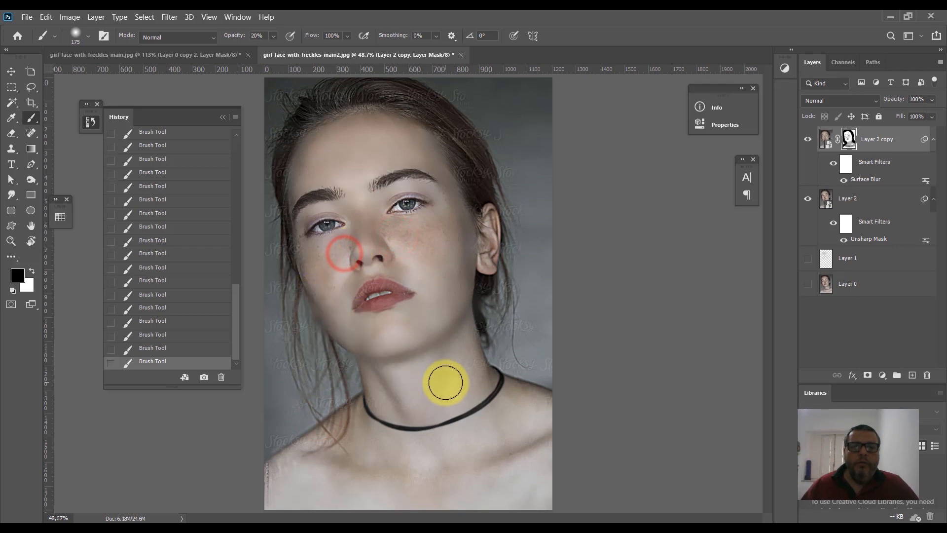
pyautogui.hotkey('ctrl', 'z')
pyautogui.hotkey('ctrl', 'z')
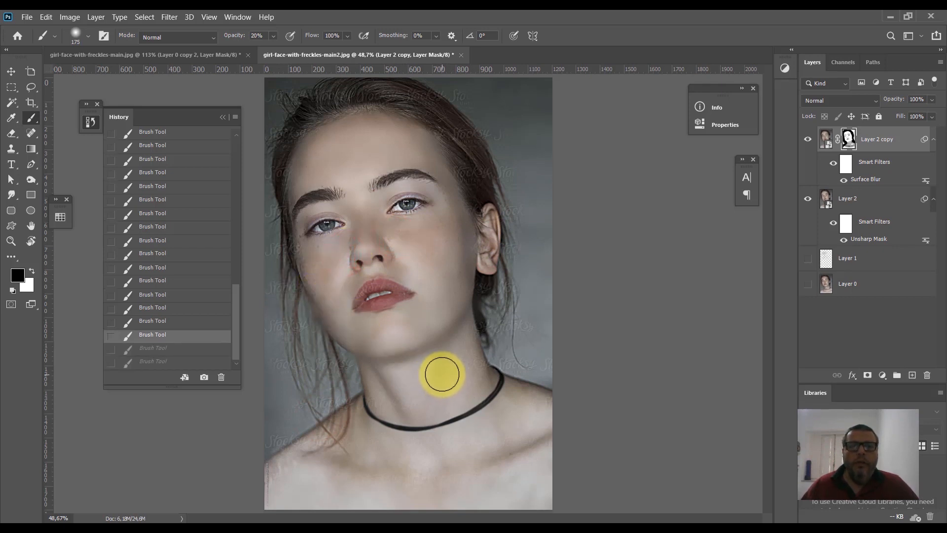